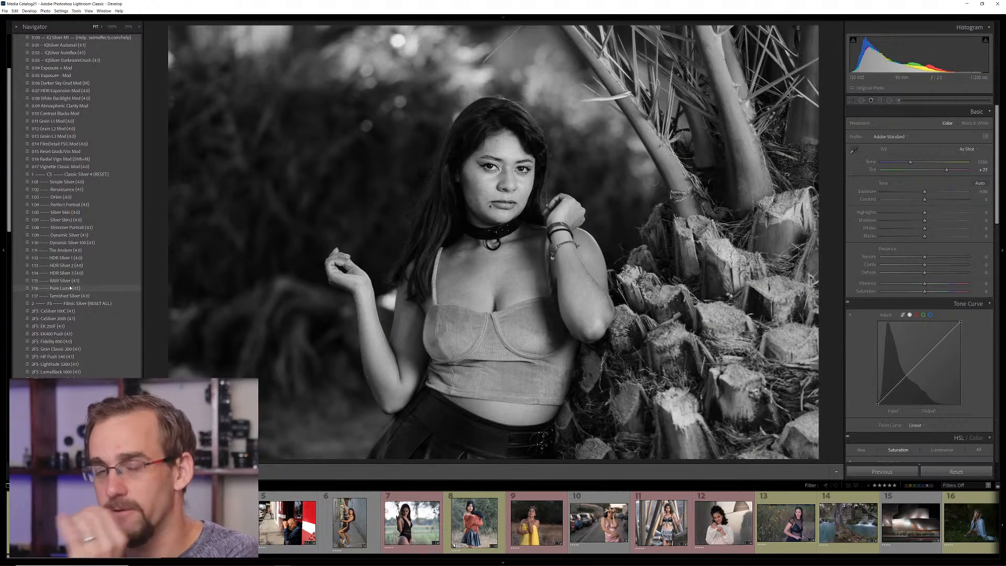
Browse the Silver 4.1 presets and apply the Filmic Silver Noctura preset to the portrait by the palm tree
{"action": "scroll", "coordinate": [70, 287], "scroll_direction": "down", "scroll_amount": 5}
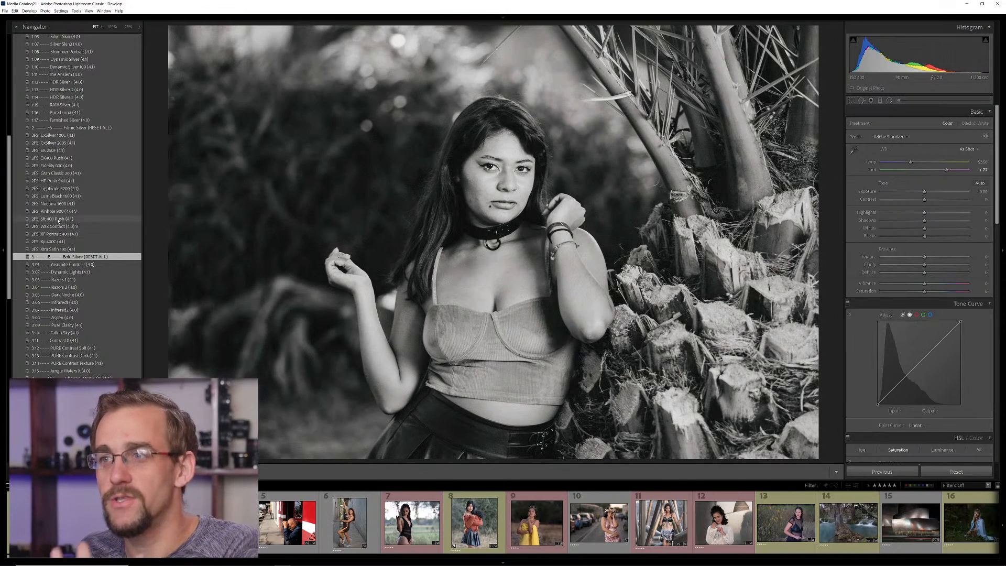
{"action": "scroll", "coordinate": [58, 220], "scroll_direction": "up", "scroll_amount": 3}
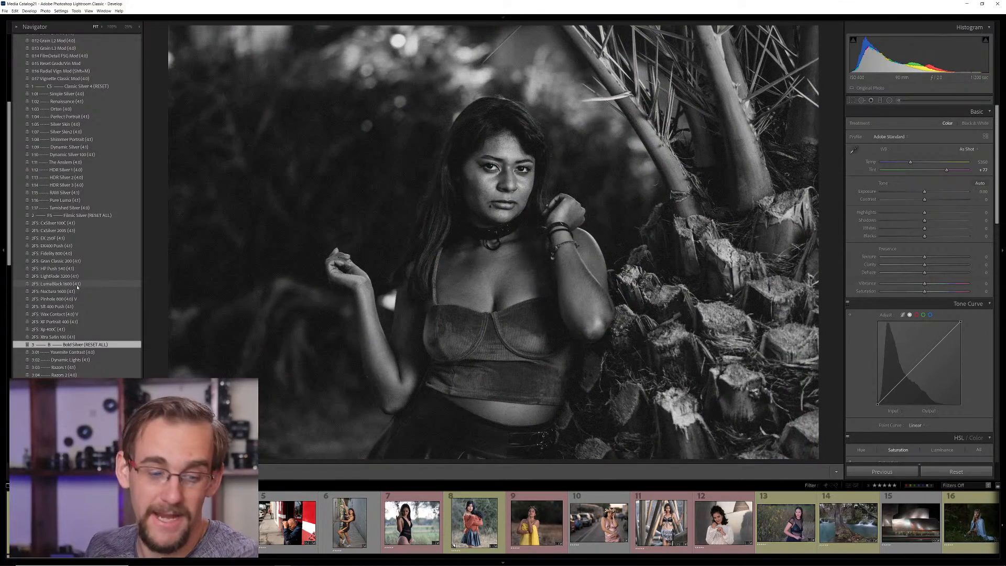
{"action": "scroll", "coordinate": [78, 287], "scroll_direction": "down", "scroll_amount": 5}
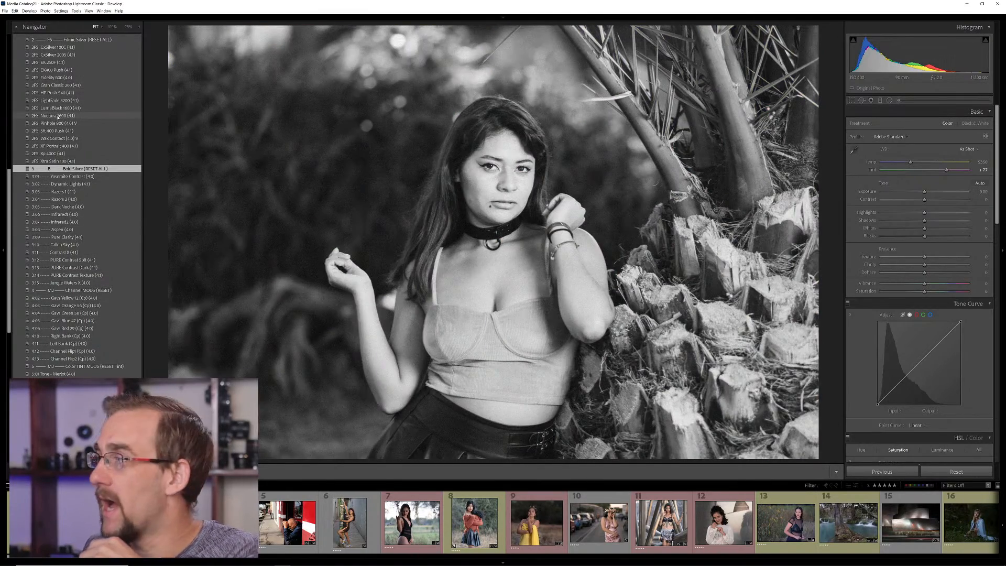
{"action": "left_click", "coordinate": [58, 116]}
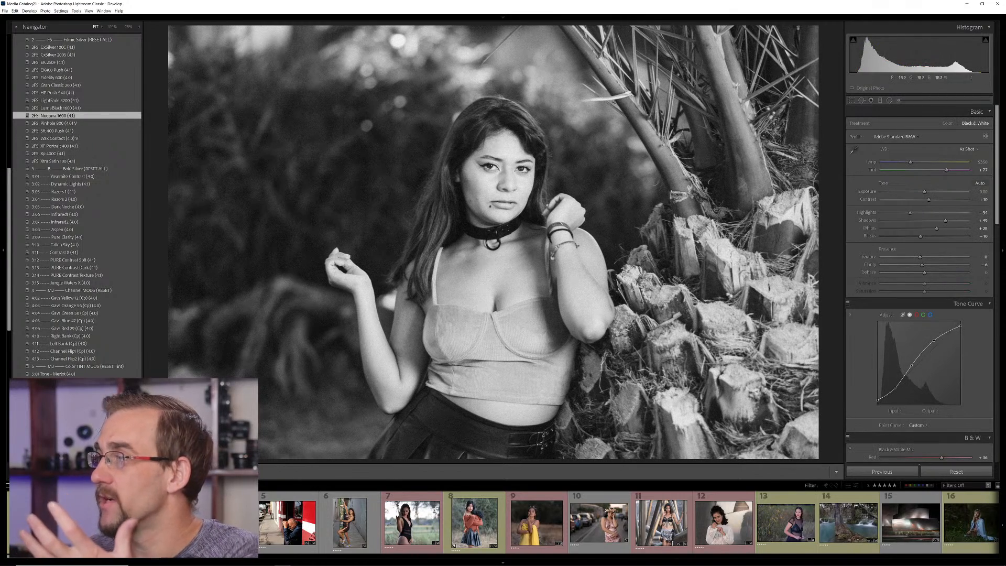
{"action": "left_click", "coordinate": [533, 198]}
{"action": "left_click", "coordinate": [411, 101]}
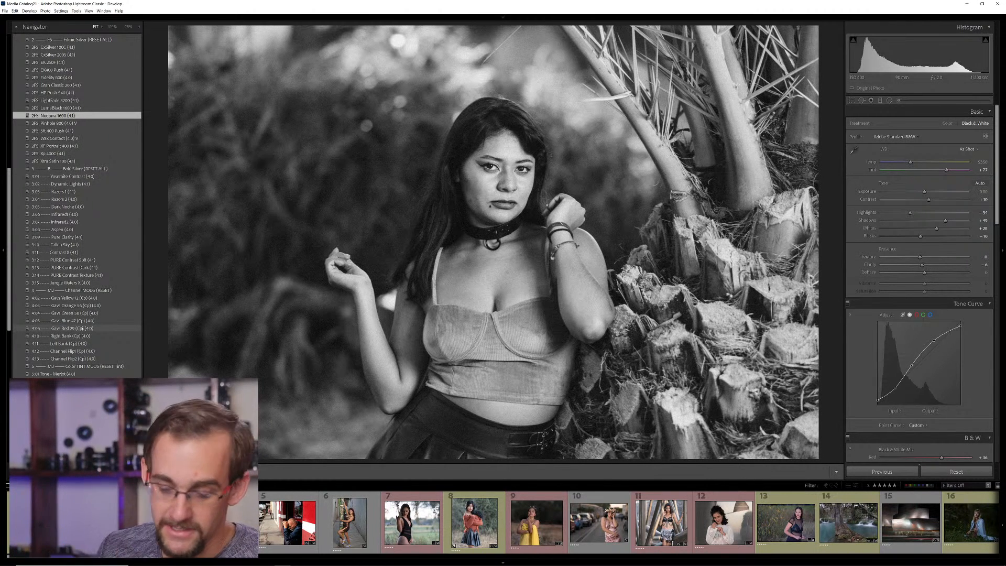
Add the 0:12 Grain L2 Mod preset to the portrait while viewing the face at 100%
{"action": "scroll", "coordinate": [82, 299], "scroll_direction": "up", "scroll_amount": 8}
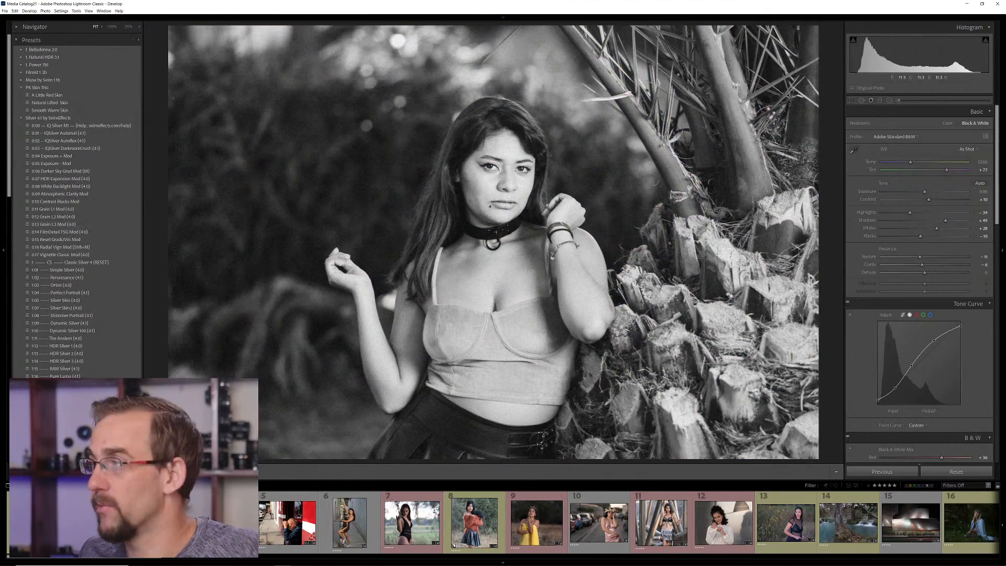
{"action": "left_click", "coordinate": [524, 171]}
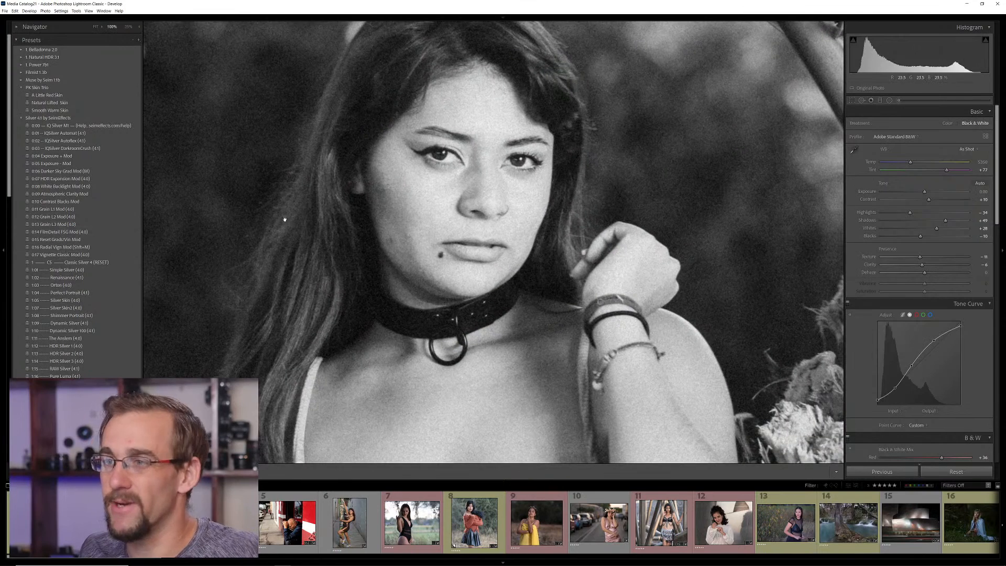
{"action": "left_click", "coordinate": [58, 217]}
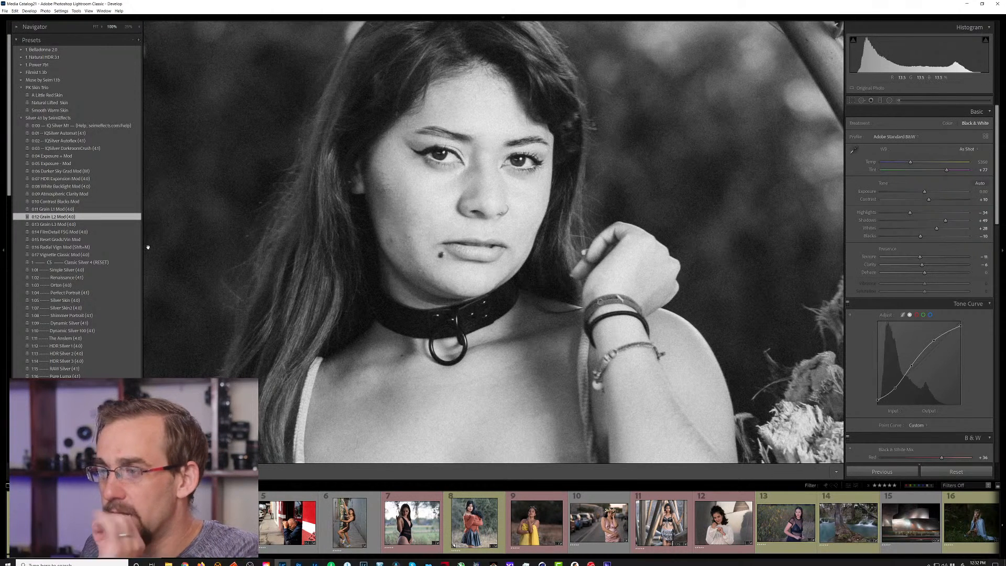
Switch to Capture One and apply the 1-02 Renaissance (4.1) style to the river photo
{"action": "mouse_move", "coordinate": [315, 563]}
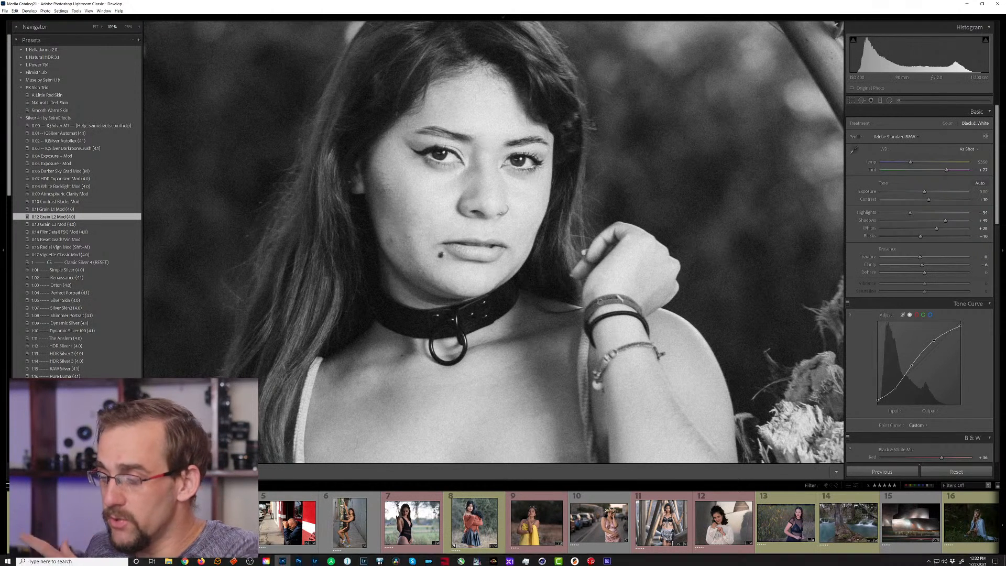
{"action": "left_click", "coordinate": [347, 559]}
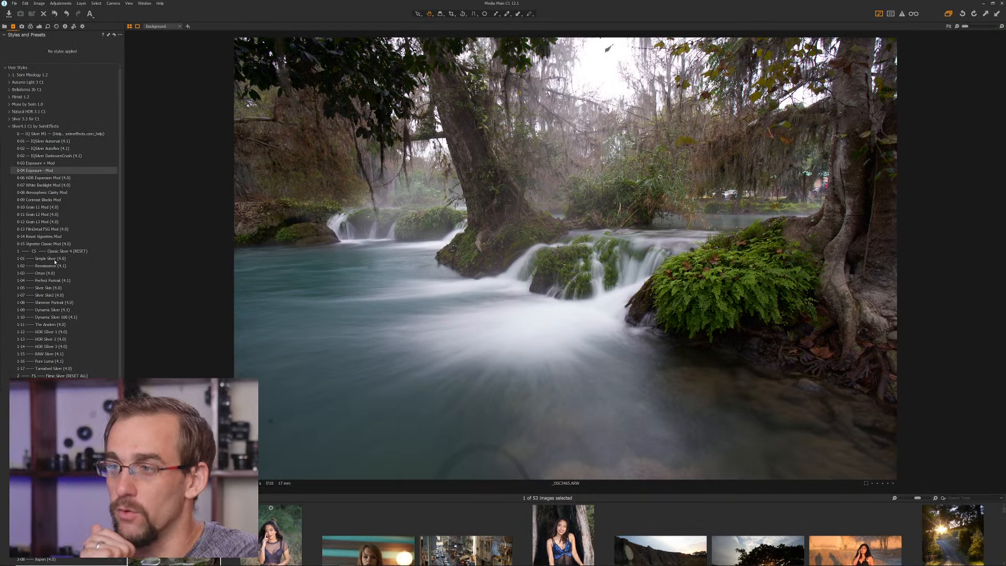
{"action": "left_click", "coordinate": [58, 266]}
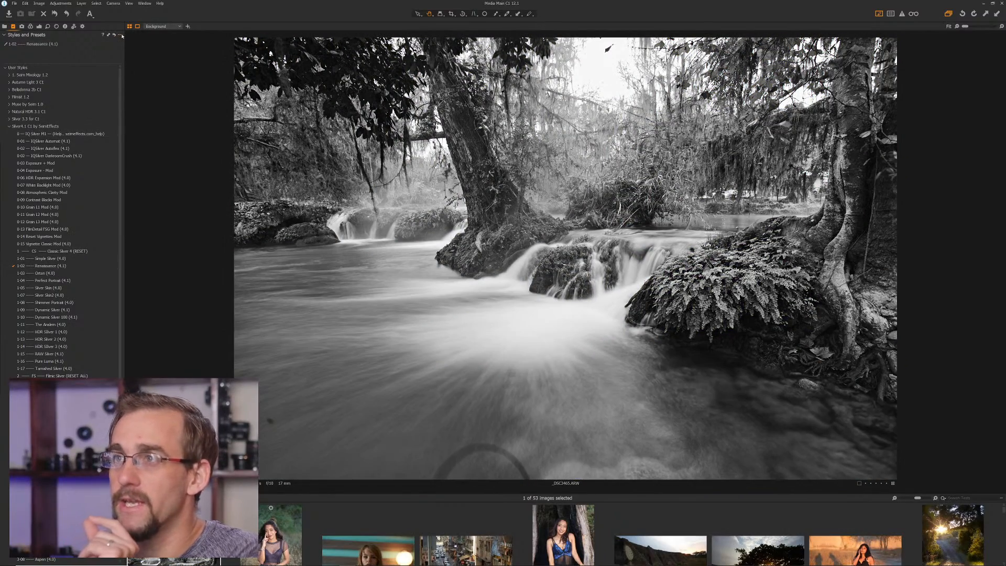
Turn on Stack Styles for the Styles and Presets tool
{"action": "left_click", "coordinate": [121, 35]}
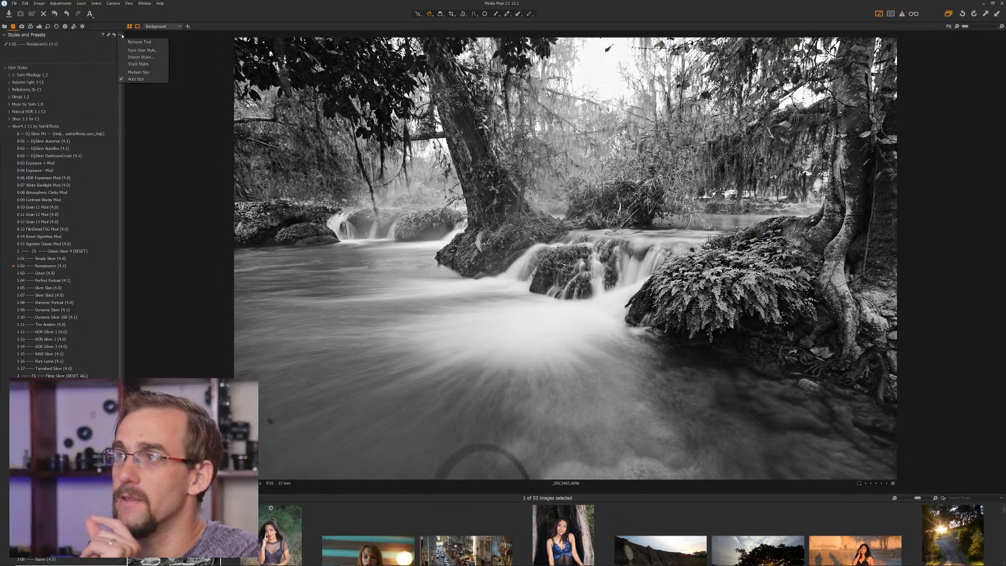
{"action": "left_click", "coordinate": [39, 39]}
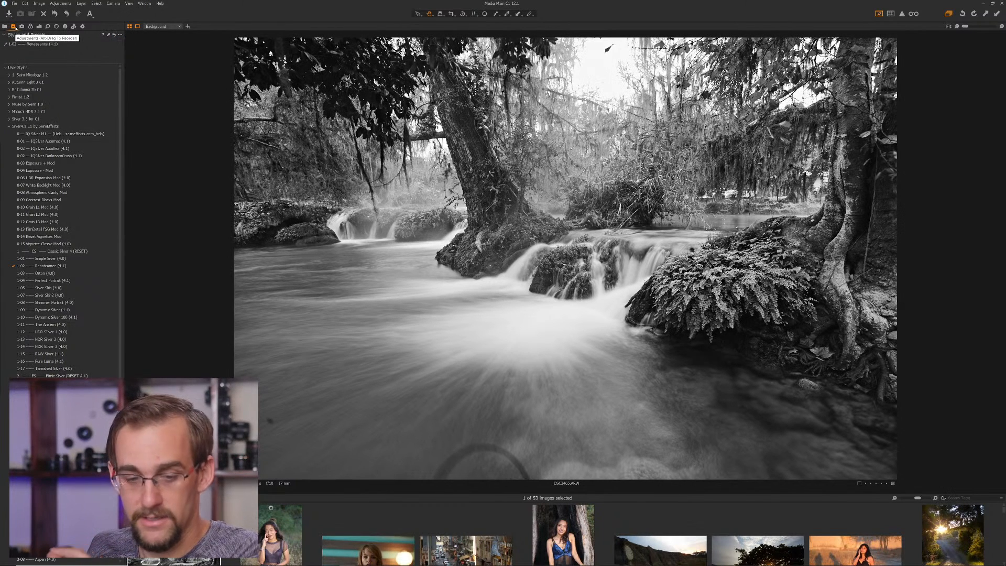
{"action": "left_click", "coordinate": [121, 36]}
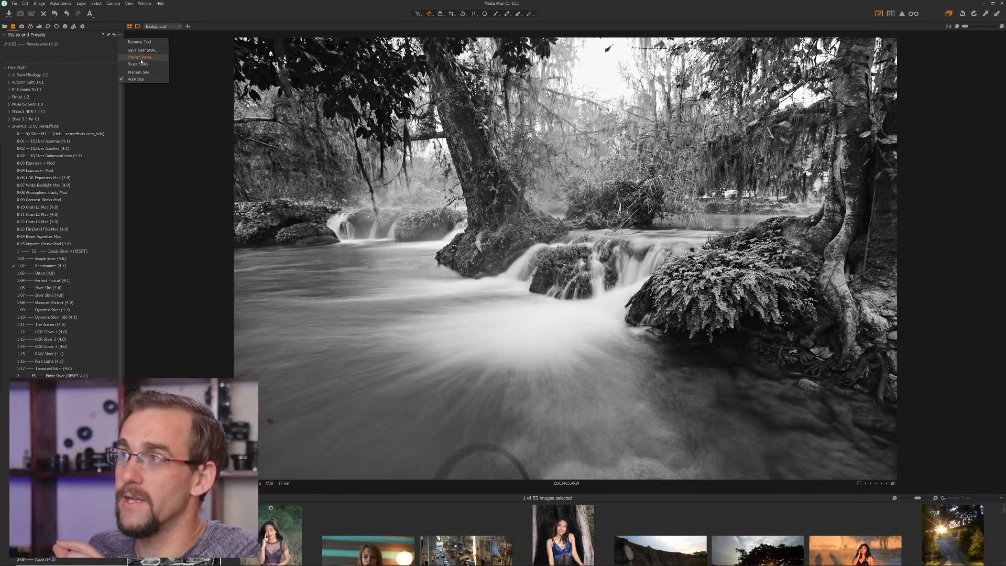
{"action": "left_click", "coordinate": [138, 64]}
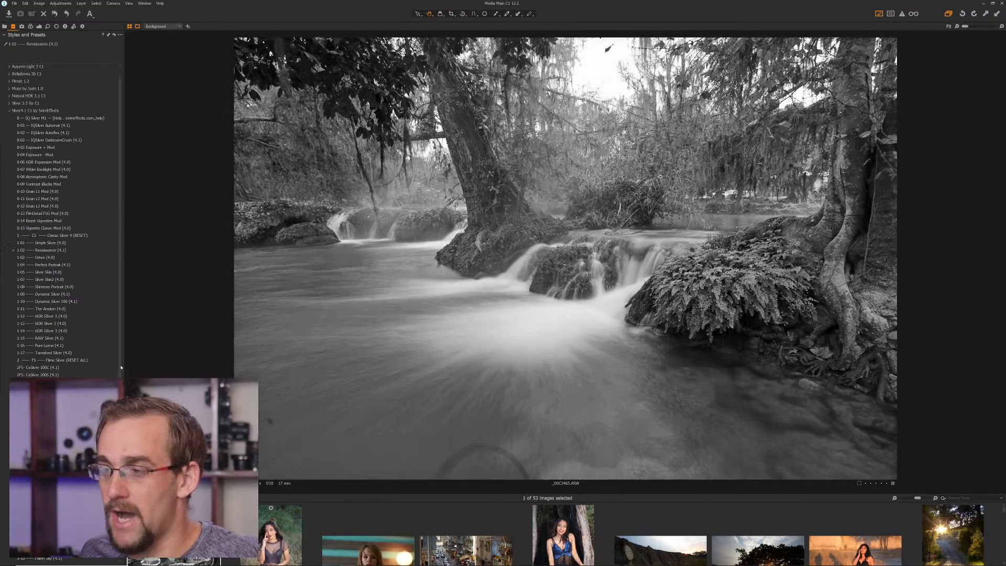
{"action": "scroll", "coordinate": [79, 236], "scroll_direction": "down", "scroll_amount": 5}
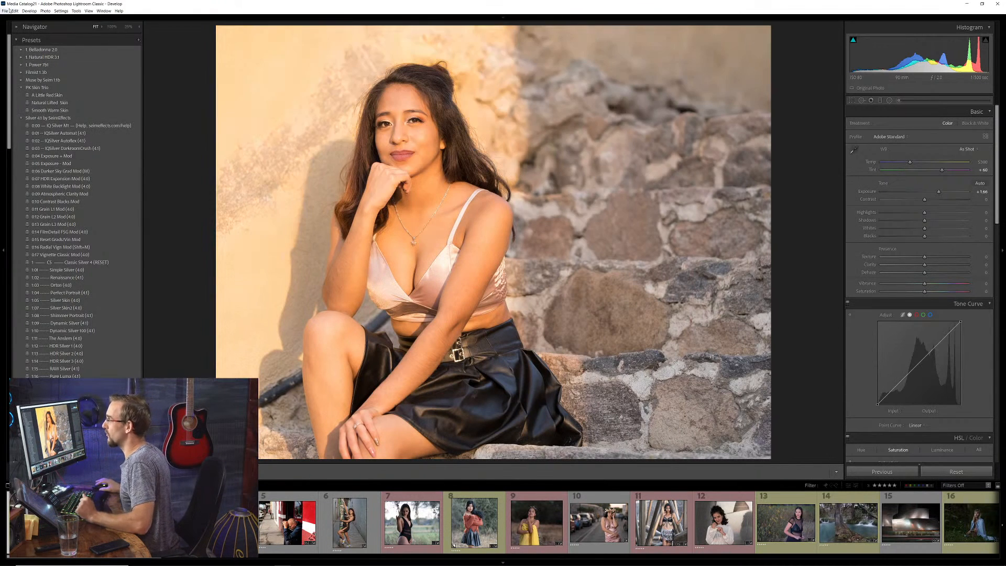
Expand the Navigator preview in Lightroom Classic and locate the Preferences command
{"action": "left_click", "coordinate": [19, 28]}
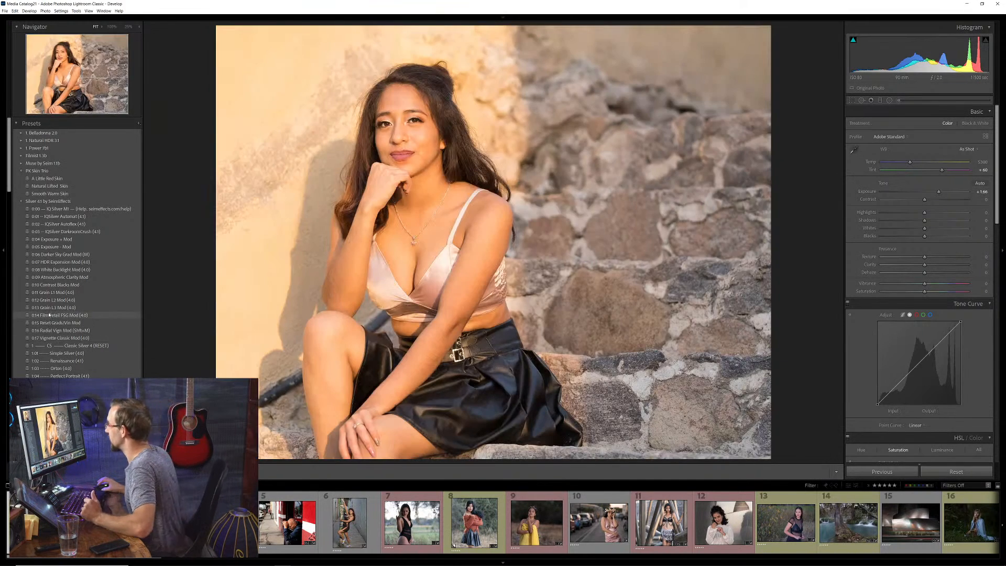
{"action": "left_click", "coordinate": [5, 11]}
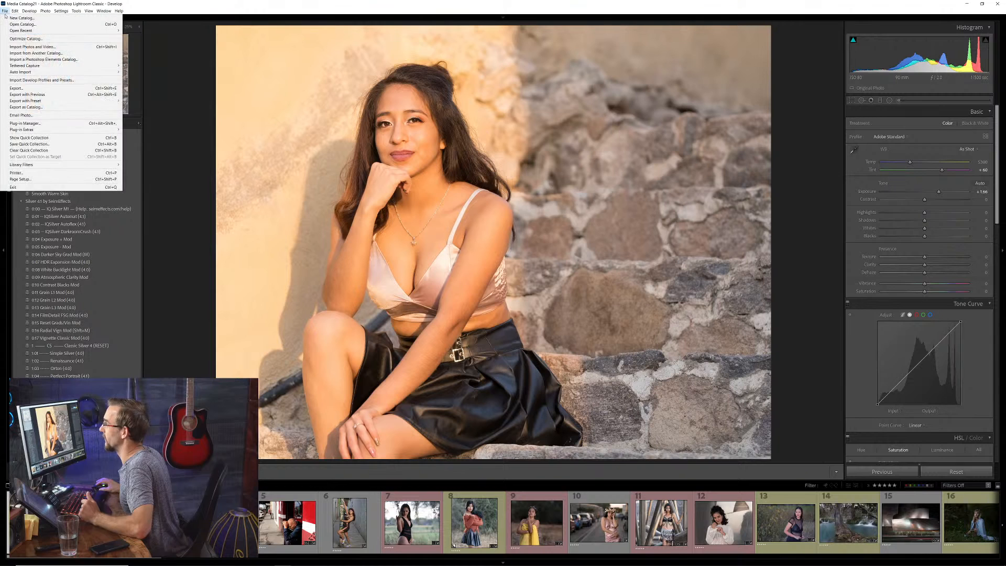
{"action": "mouse_move", "coordinate": [15, 11]}
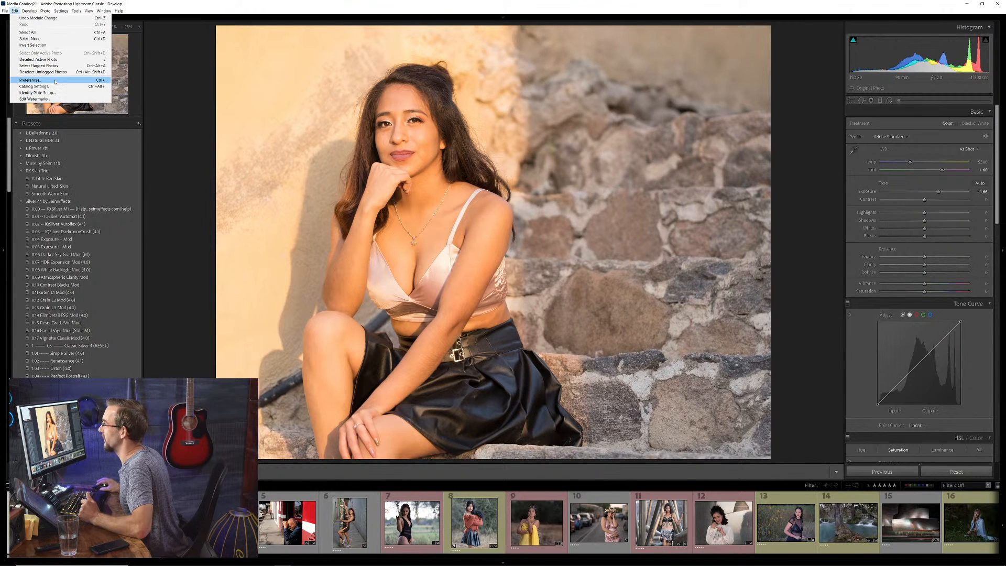
{"action": "left_click", "coordinate": [181, 174]}
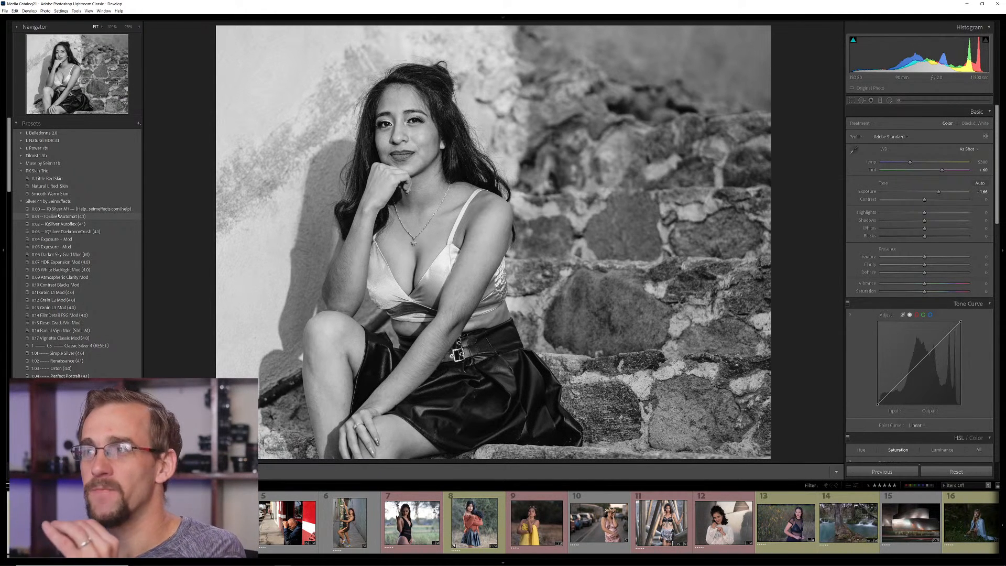
Apply the 0:02 IQSilver Autoflex (4.1) preset to the portrait of the woman on the stone steps
{"action": "left_click", "coordinate": [62, 224]}
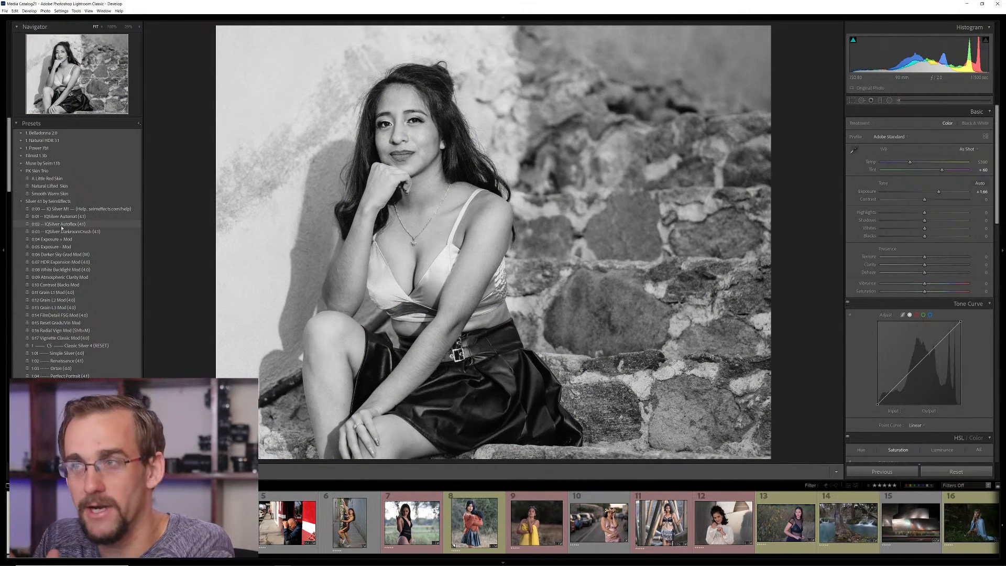
{"action": "left_click", "coordinate": [61, 217]}
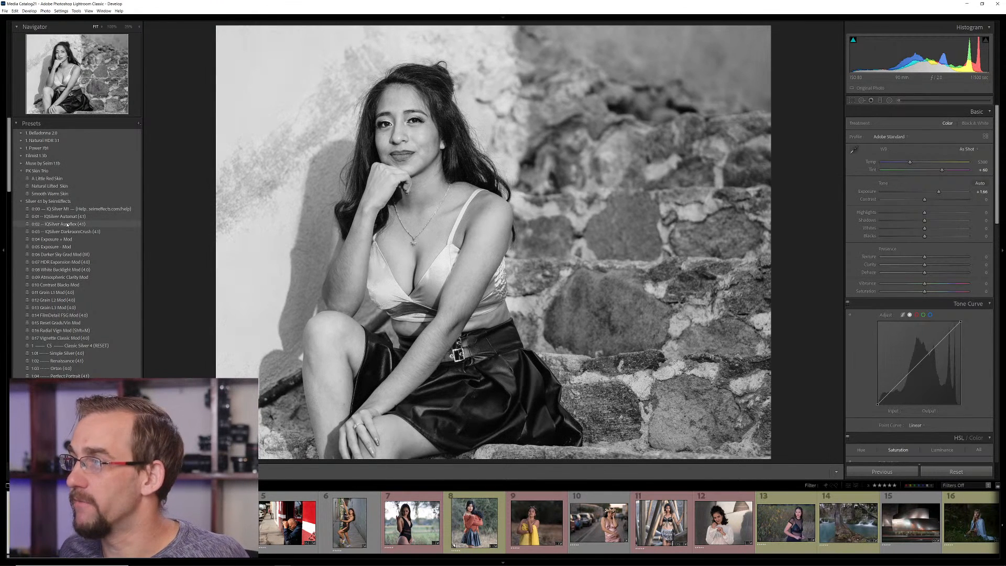
{"action": "left_click", "coordinate": [67, 225]}
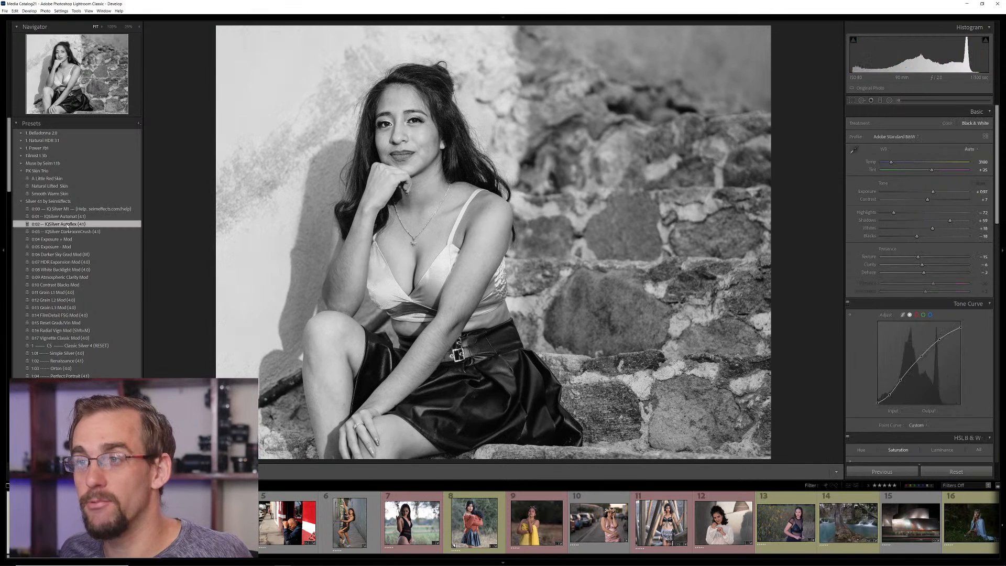
Raise the portrait's exposure to +0.88 and add the White Backlight Mod and Contrast Blacks Mod presets
{"action": "left_click", "coordinate": [51, 240]}
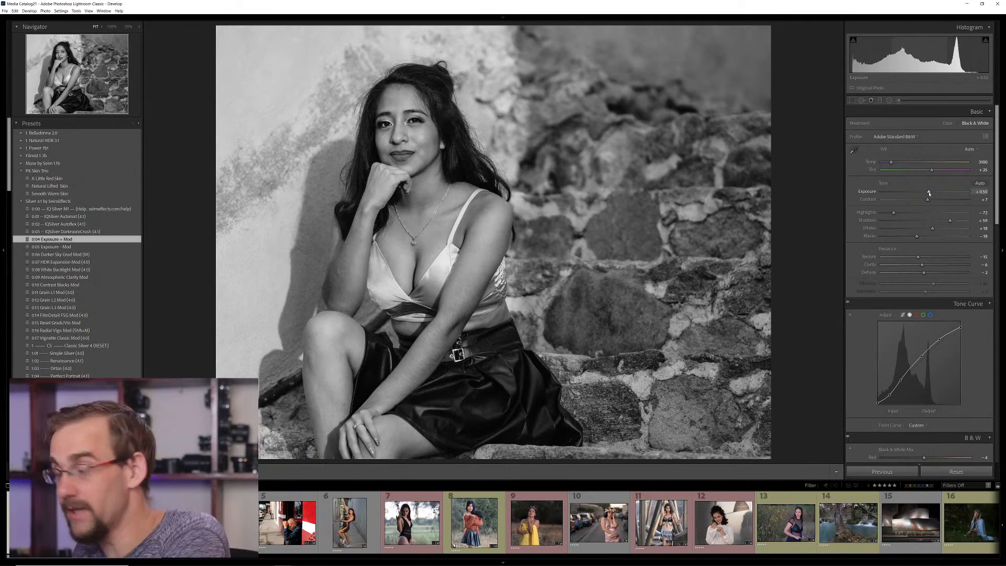
{"action": "left_click_drag", "start_coordinate": [930, 192], "coordinate": [932, 194]}
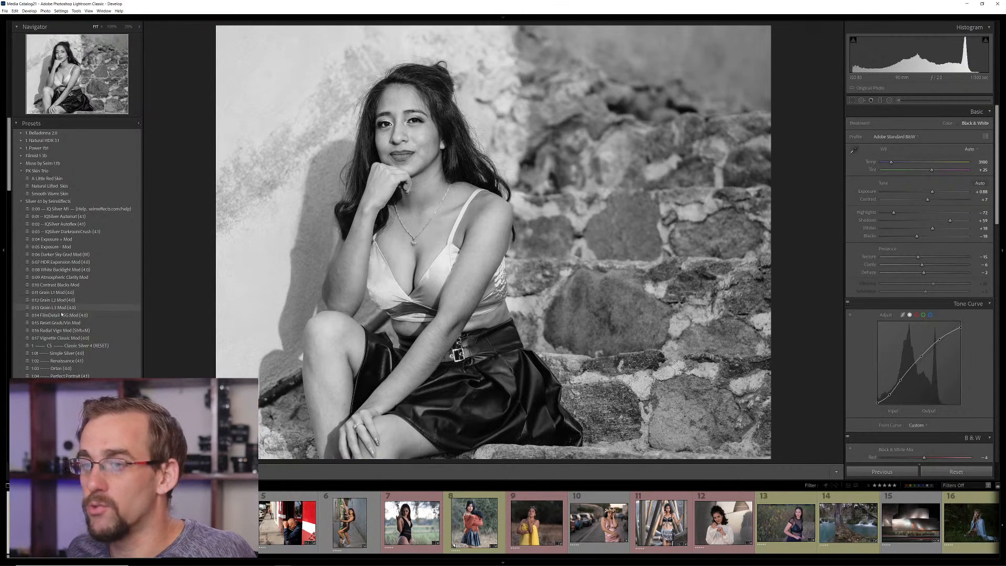
{"action": "left_click", "coordinate": [71, 271]}
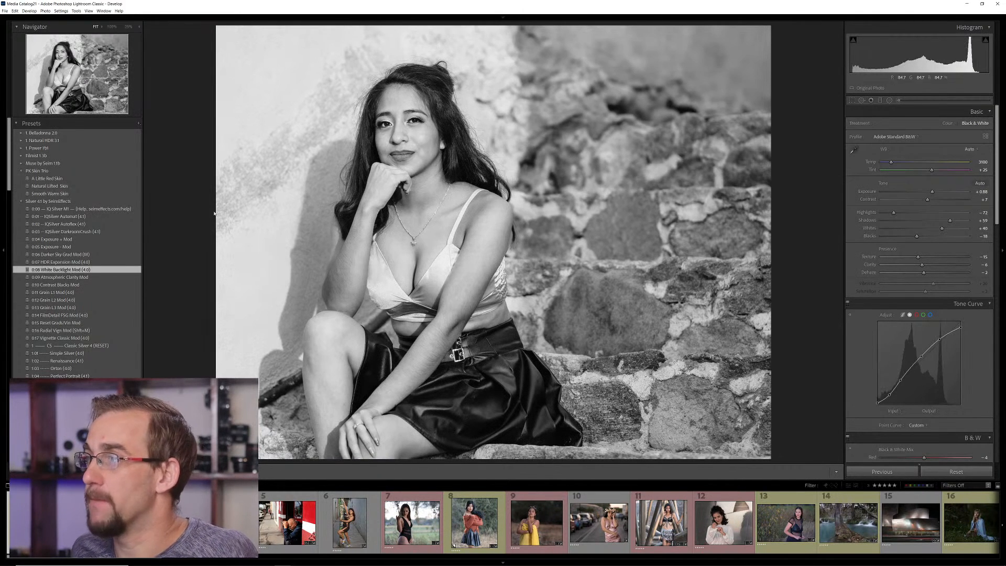
{"action": "left_click", "coordinate": [76, 285]}
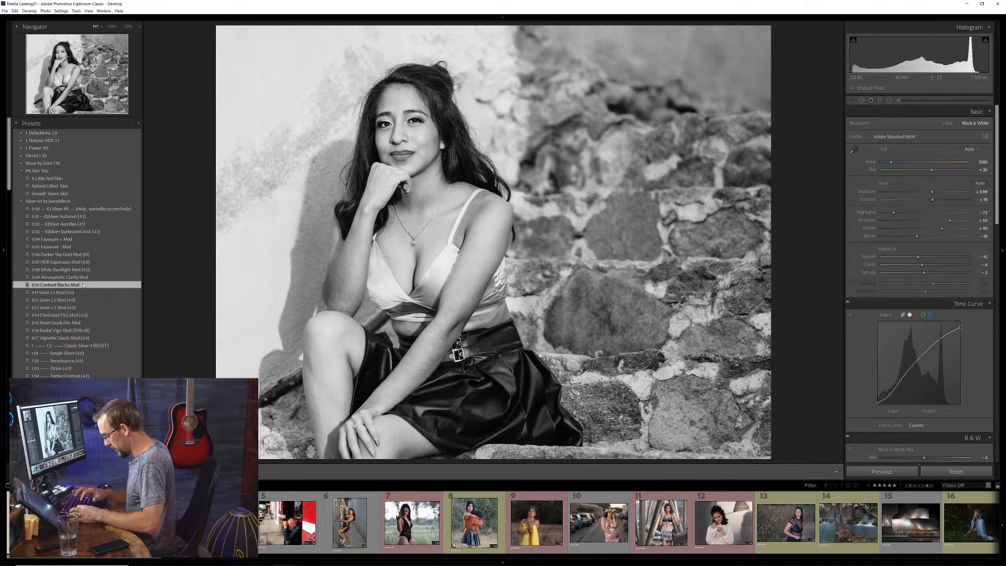
Copy the portrait's develop settings with Post-Crop Vignetting and Grain included
{"action": "key", "text": "ctrl+shift+c"}
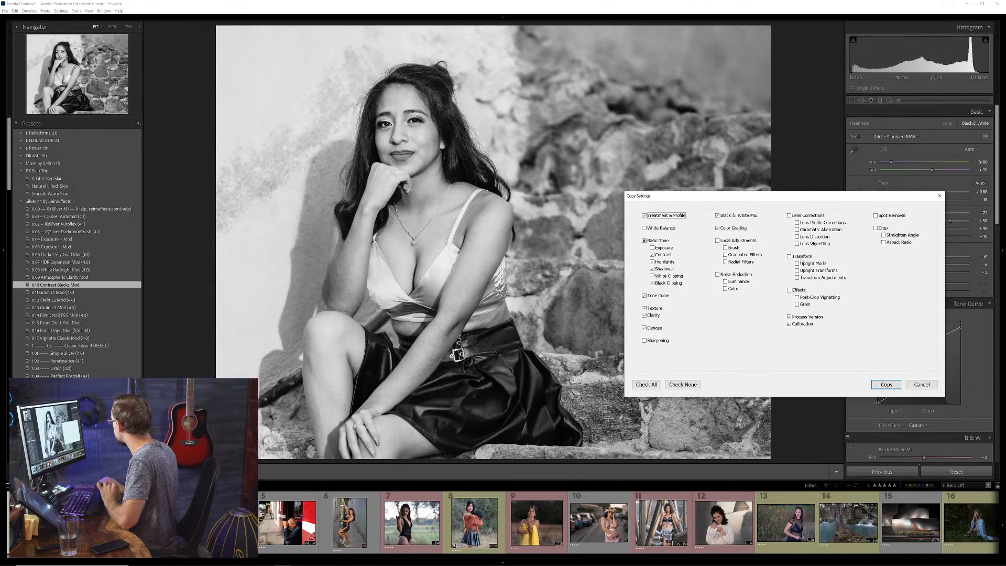
{"action": "left_click", "coordinate": [805, 305]}
{"action": "left_click", "coordinate": [810, 299]}
{"action": "left_click", "coordinate": [886, 385]}
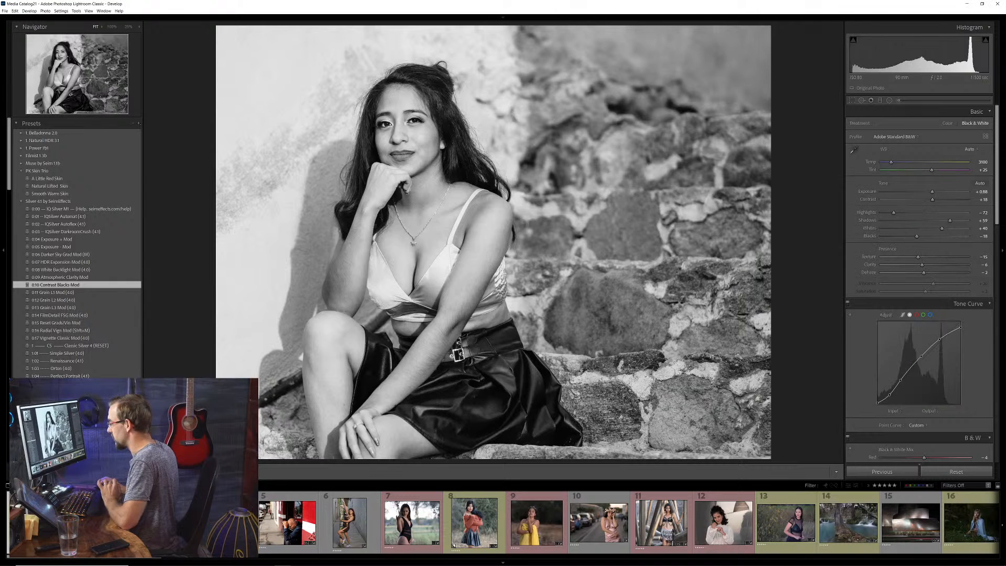
Paste the copied develop settings onto the street photo of the man against the red wall
{"action": "left_click", "coordinate": [101, 524]}
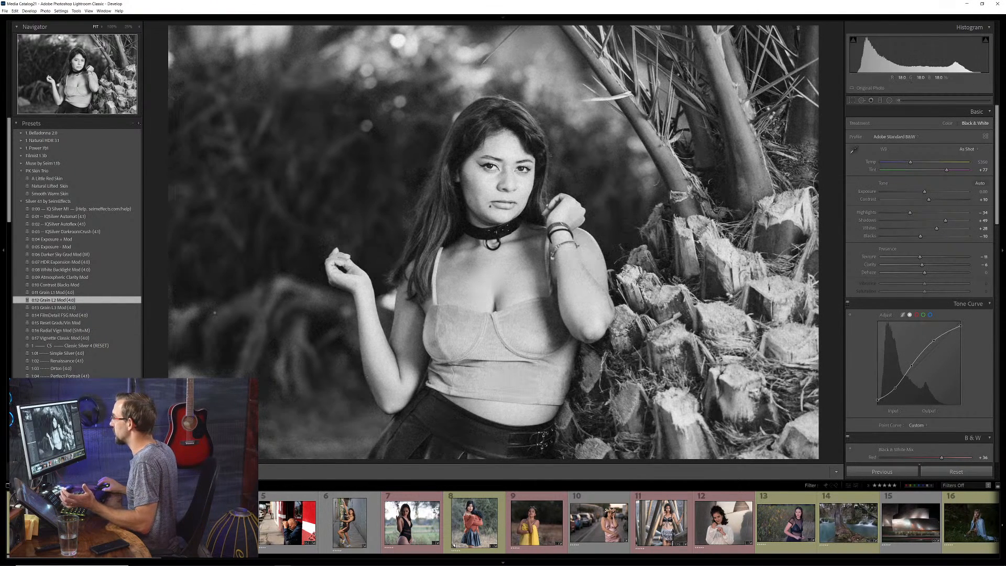
{"action": "key", "text": "Right"}
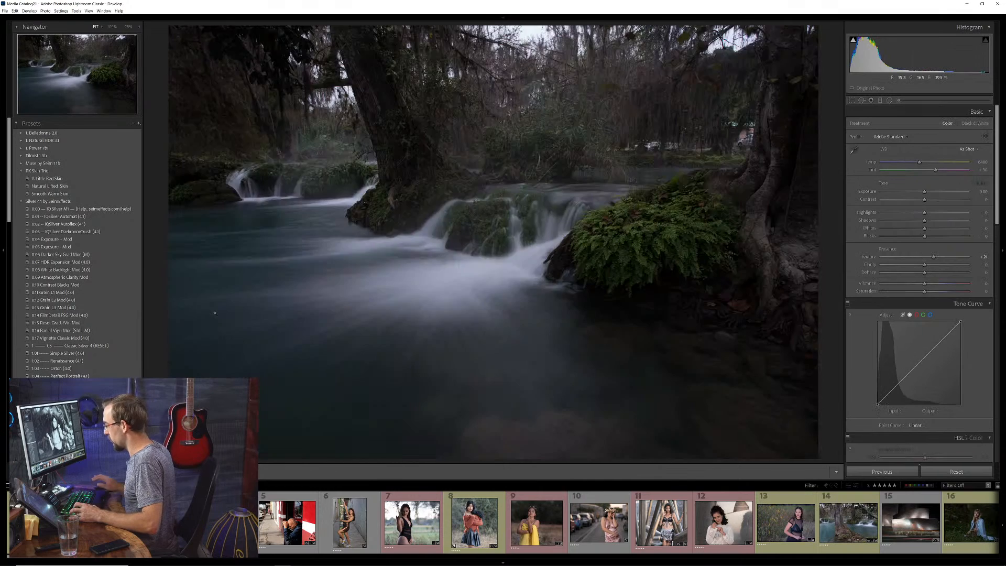
{"action": "left_click", "coordinate": [304, 524]}
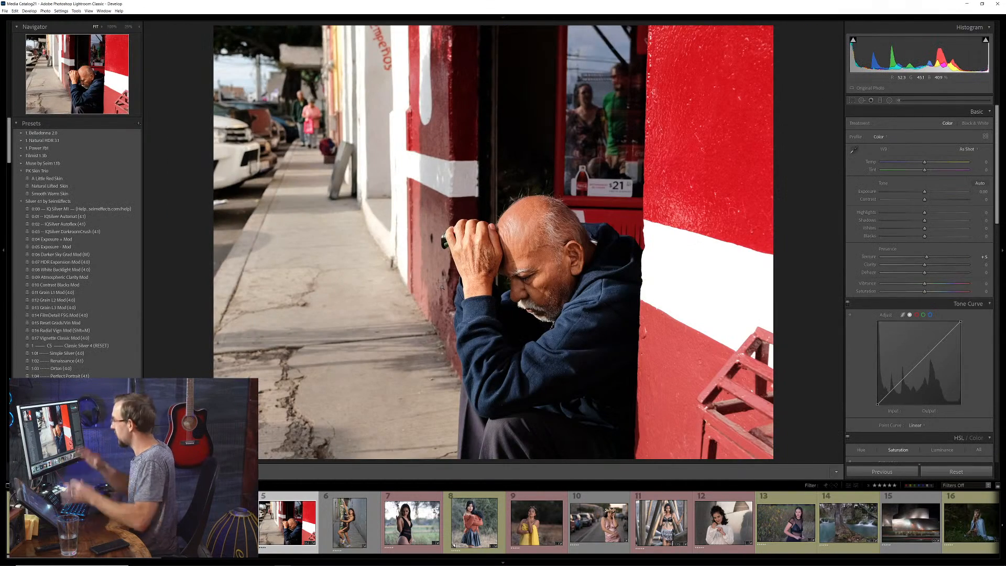
{"action": "key", "text": "ctrl+shift+v"}
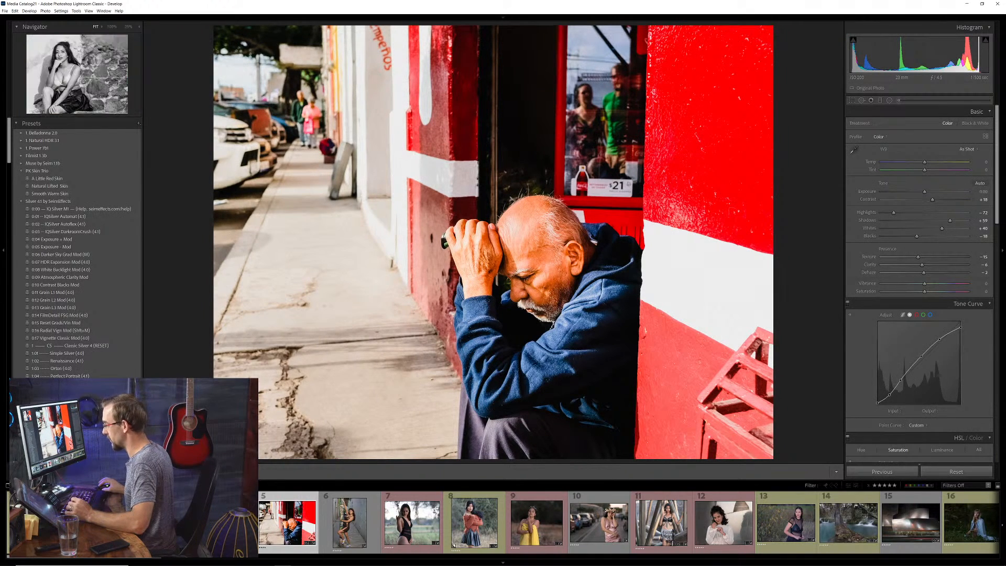
Copy the develop settings of the stone-steps portrait, including Black & White Mix, Color Grading, Post-Crop Vignetting and Grain but not Exposure
{"action": "left_click", "coordinate": [40, 524]}
{"action": "key", "text": "ctrl+shift+c"}
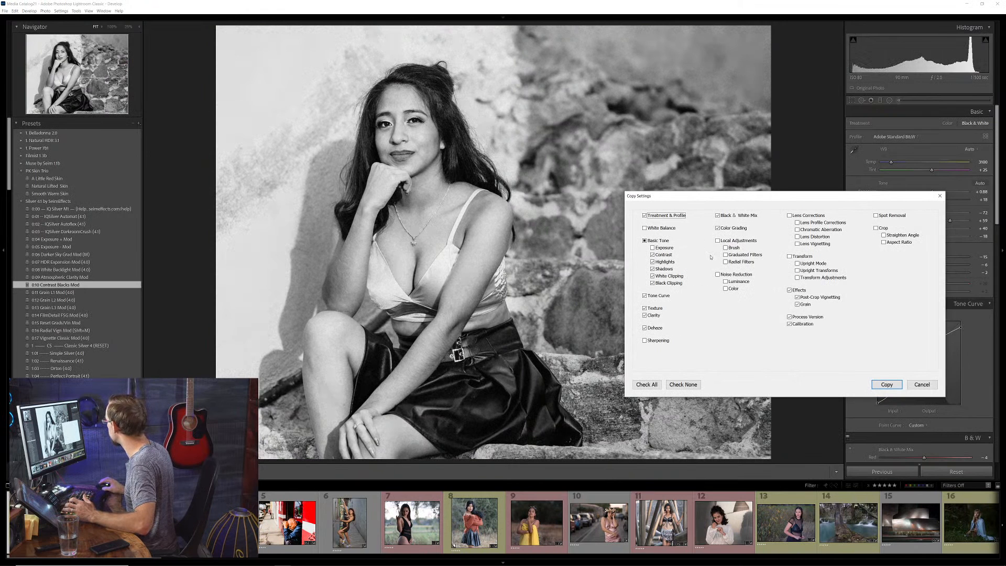
{"action": "left_click", "coordinate": [741, 216]}
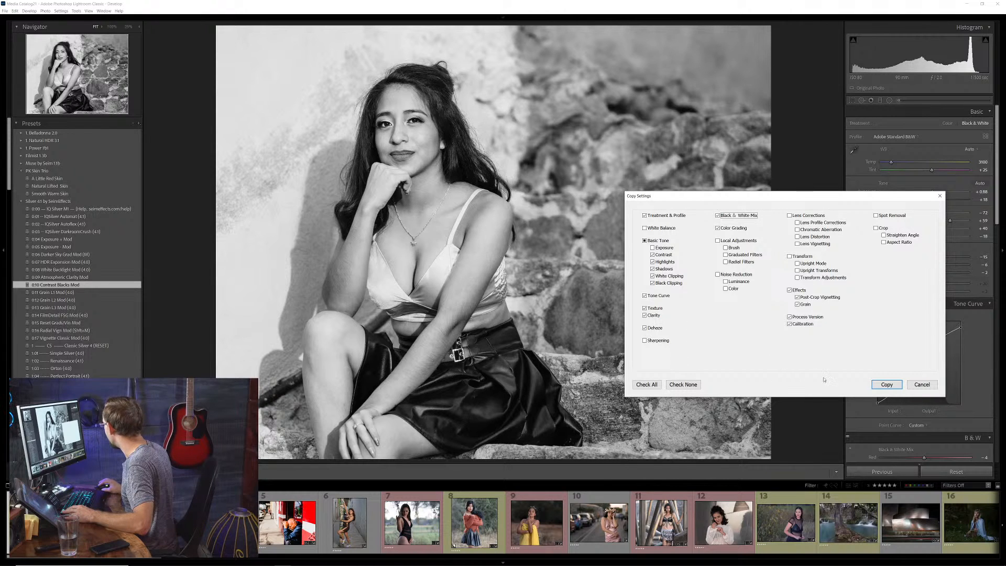
{"action": "left_click", "coordinate": [887, 384]}
{"action": "key", "text": "Left"}
{"action": "key", "text": "Left"}
{"action": "key", "text": "Left"}
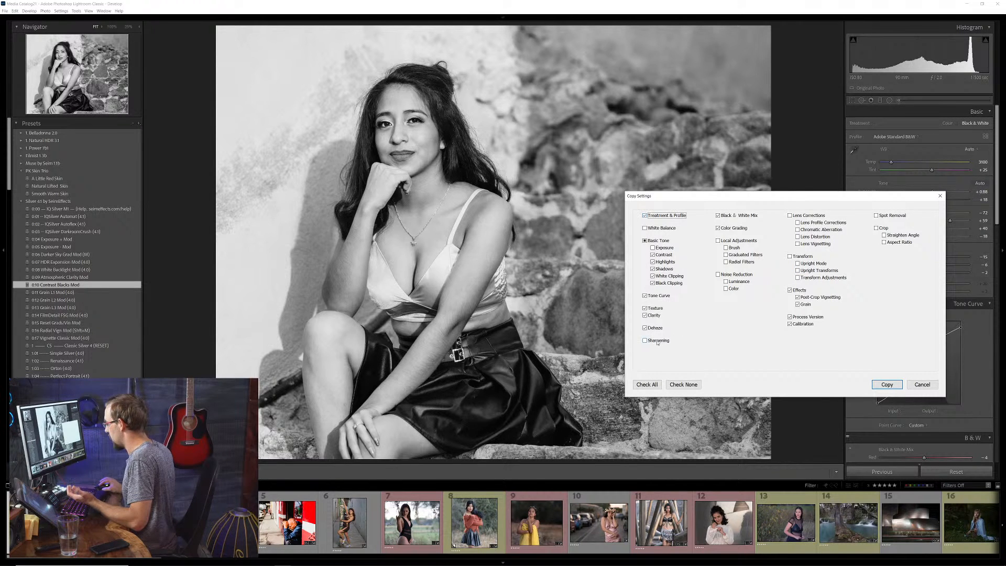
{"action": "left_click", "coordinate": [887, 384]}
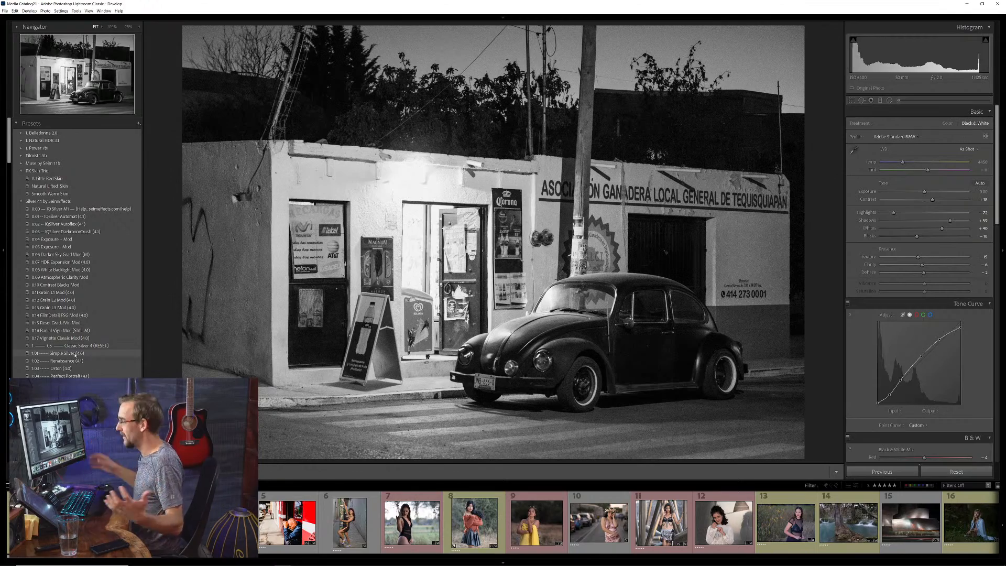
Browse the Silver 4.1 presets down to the Channel Mods and examine the car photo's B&W mix and Color Grading settings
{"action": "scroll", "coordinate": [75, 355], "scroll_direction": "down", "scroll_amount": 10}
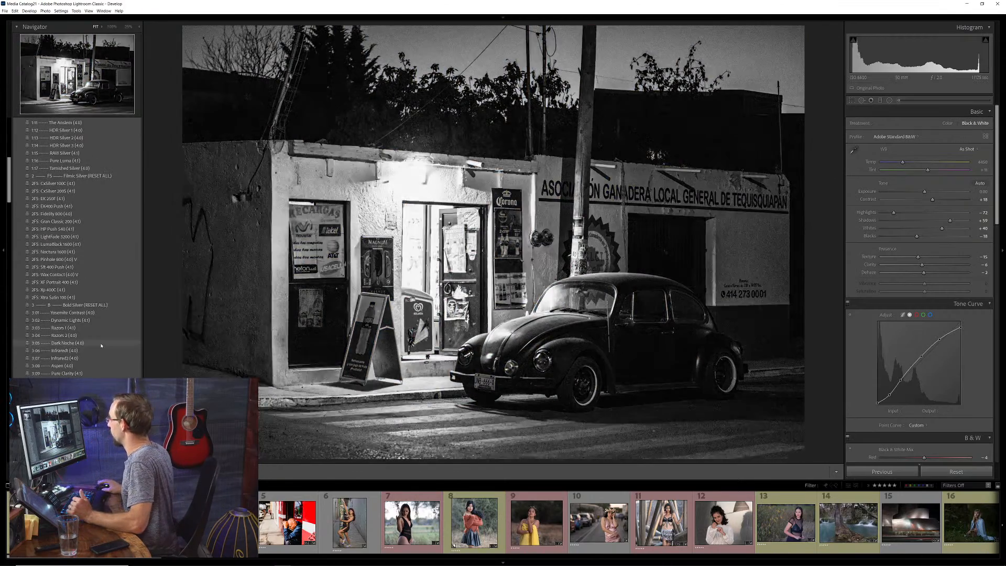
{"action": "scroll", "coordinate": [90, 351], "scroll_direction": "down", "scroll_amount": 6}
{"action": "scroll", "coordinate": [68, 272], "scroll_direction": "up", "scroll_amount": 3}
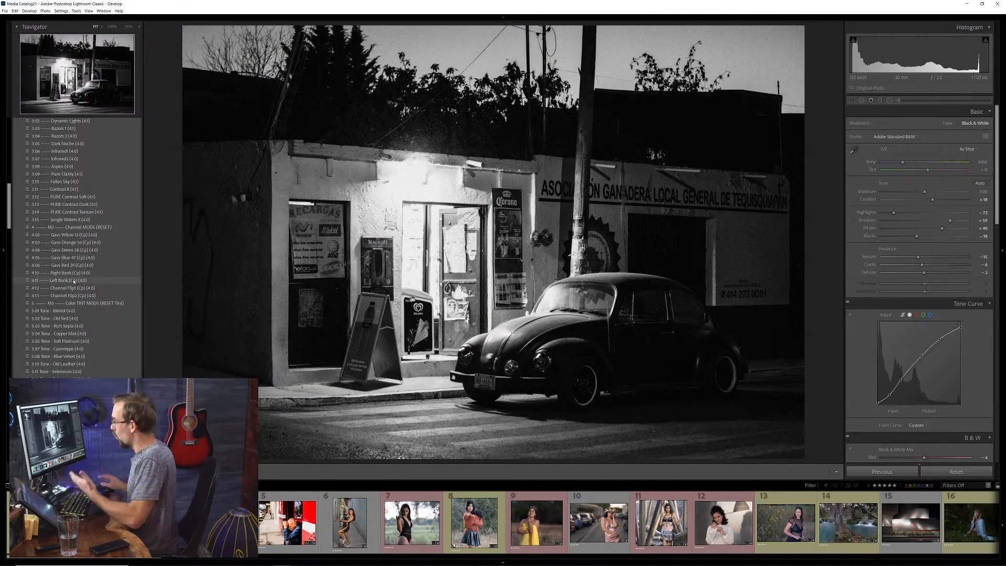
{"action": "left_click", "coordinate": [73, 281]}
{"action": "scroll", "coordinate": [936, 330], "scroll_direction": "down", "scroll_amount": 10}
{"action": "scroll", "coordinate": [936, 330], "scroll_direction": "up", "scroll_amount": 5}
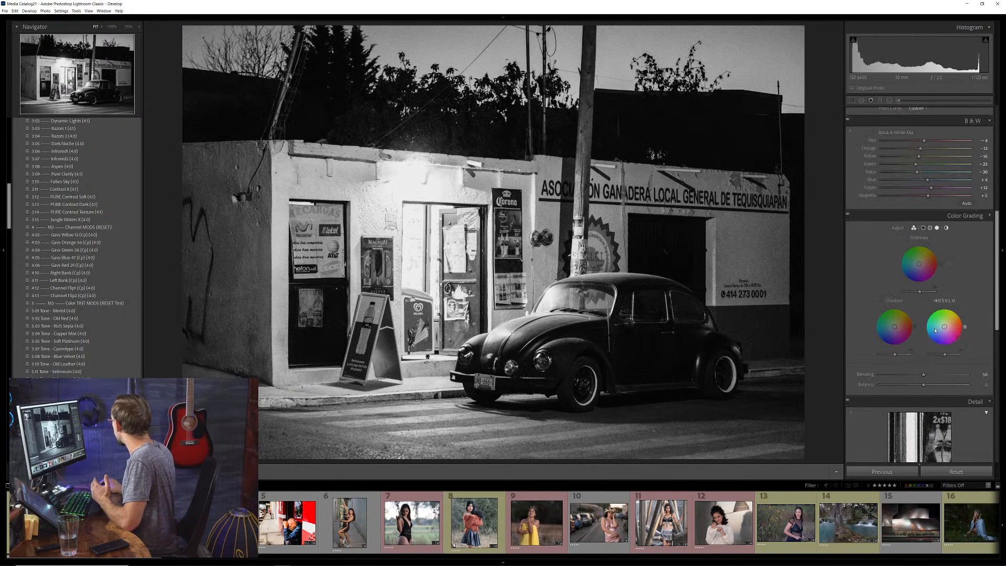
{"action": "scroll", "coordinate": [929, 308], "scroll_direction": "down", "scroll_amount": 3}
{"action": "scroll", "coordinate": [929, 309], "scroll_direction": "up", "scroll_amount": 3}
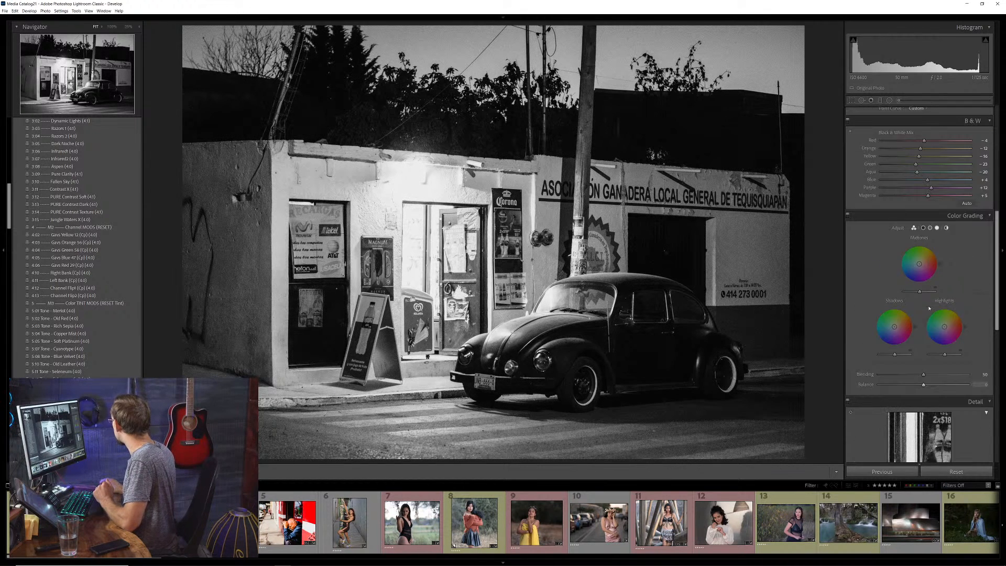
{"action": "scroll", "coordinate": [929, 308], "scroll_direction": "up", "scroll_amount": 5}
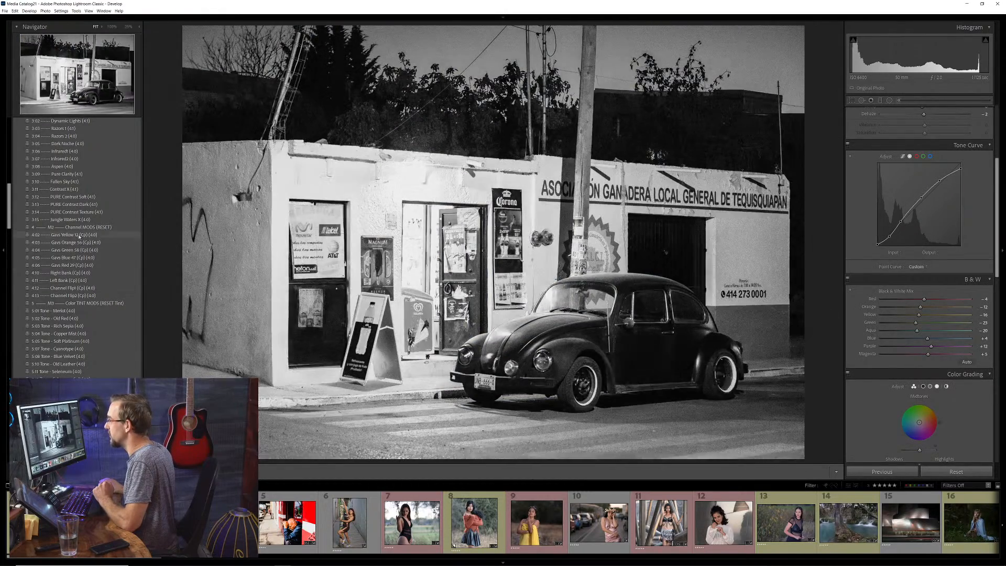
Try the Gavs Yellow 12, Green 58, Blue 47, Red 29 and Right Bank channel mods on the car photo, ending with Channel Flip2
{"action": "left_click", "coordinate": [79, 235]}
{"action": "left_click", "coordinate": [75, 250]}
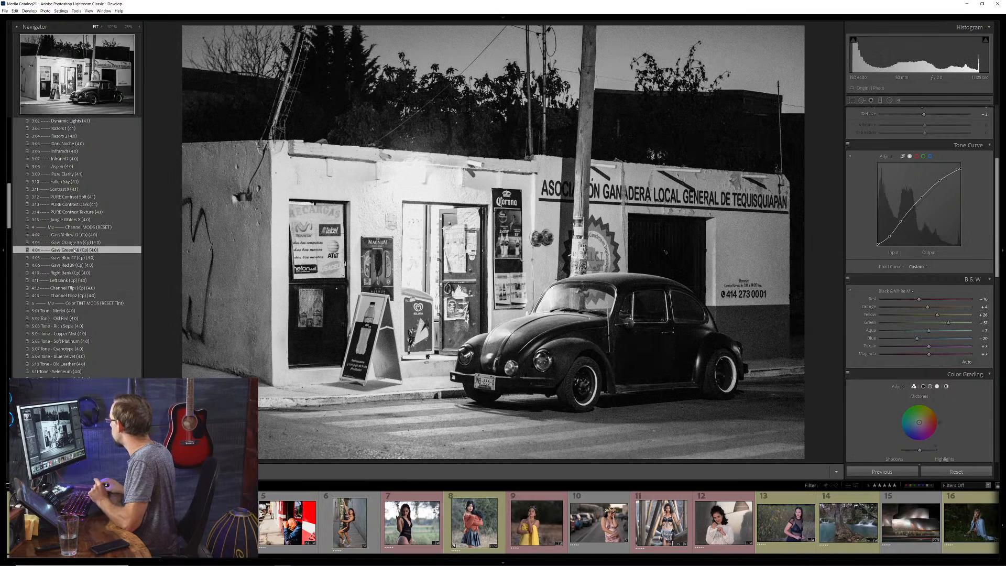
{"action": "left_click", "coordinate": [74, 258]}
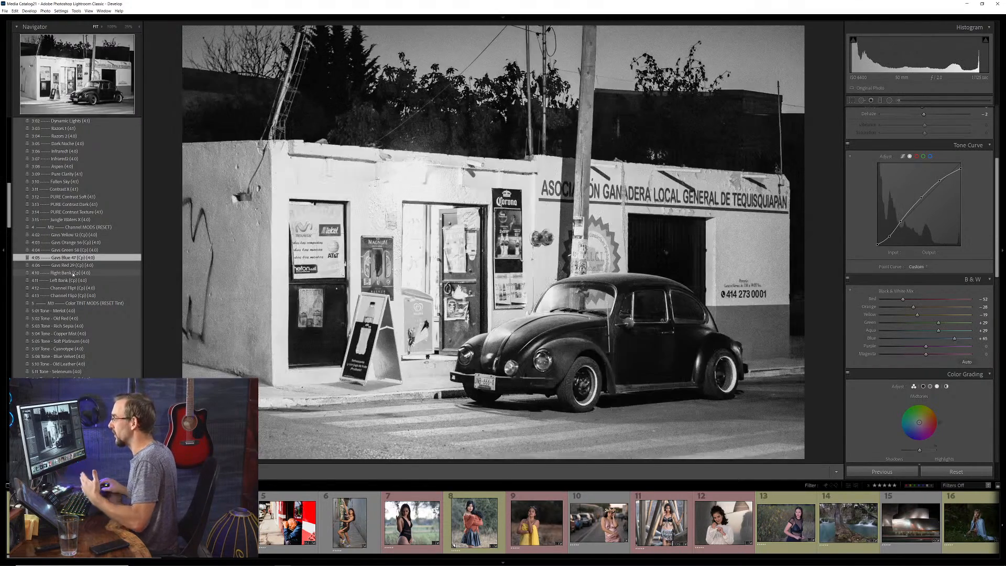
{"action": "left_click", "coordinate": [69, 265]}
{"action": "left_click", "coordinate": [67, 274]}
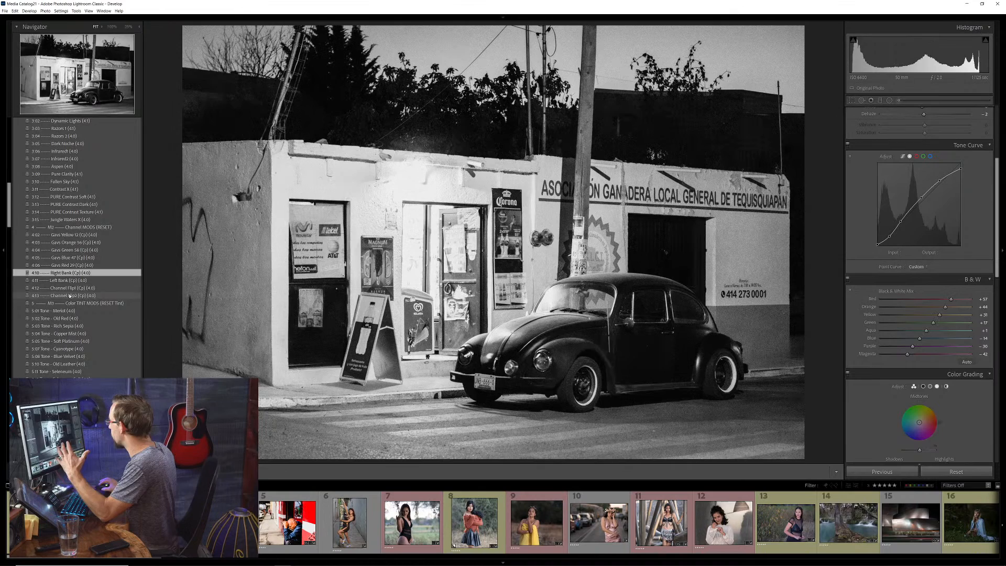
{"action": "left_click", "coordinate": [71, 296]}
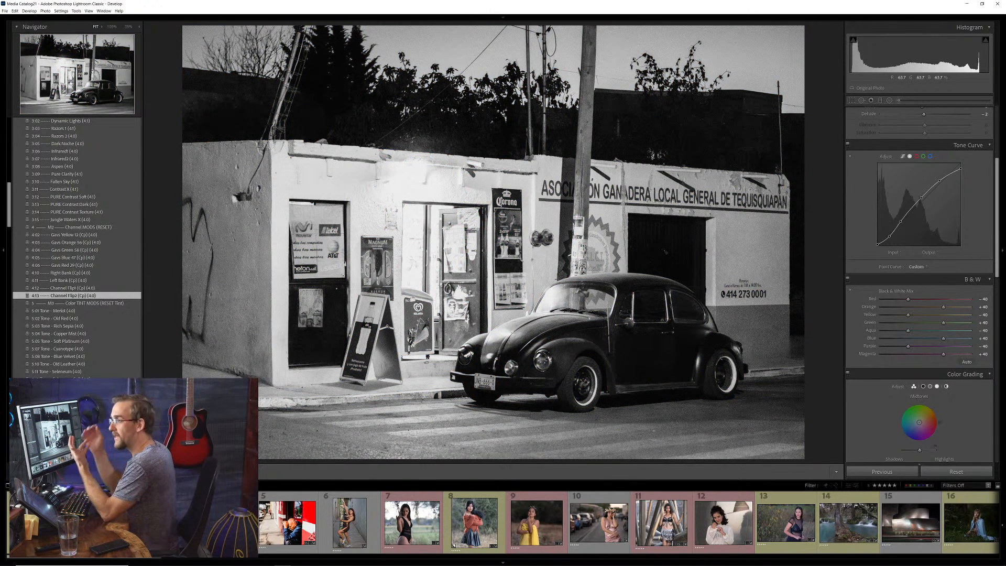
Tint the car photo with the 5:11 Tone - Seleneum (4.0) preset
{"action": "scroll", "coordinate": [909, 202], "scroll_direction": "up", "scroll_amount": 3}
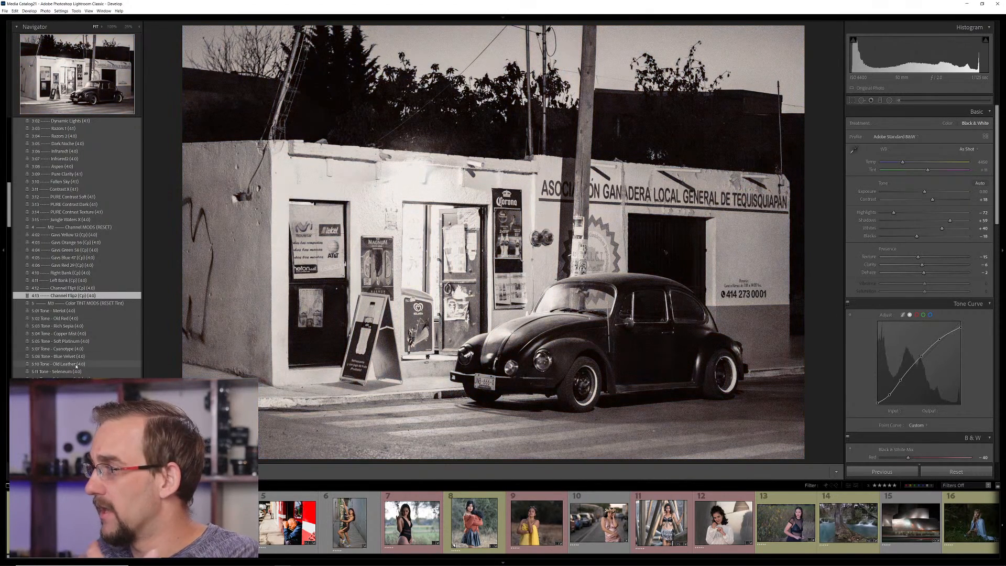
{"action": "scroll", "coordinate": [74, 374], "scroll_direction": "down", "scroll_amount": 3}
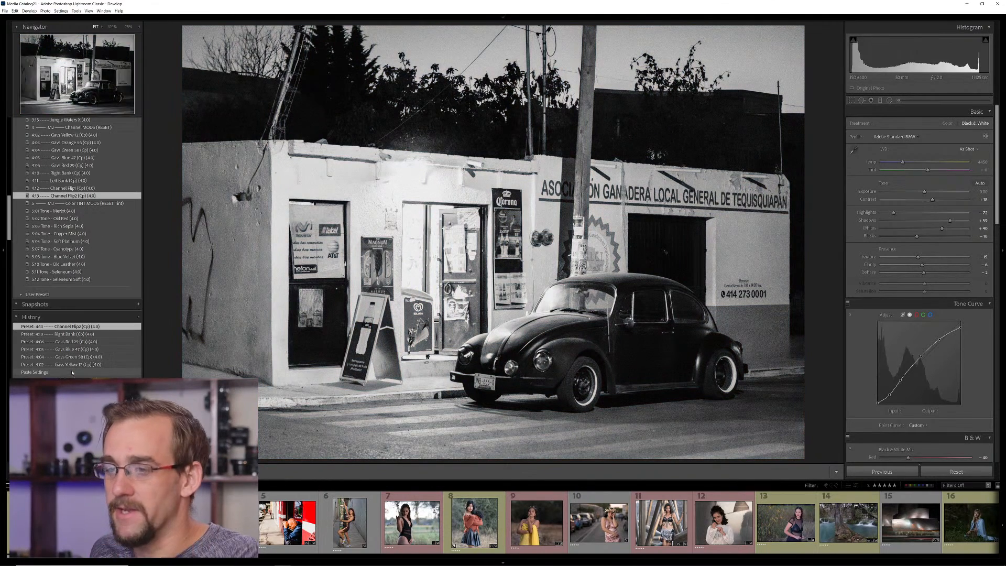
{"action": "left_click", "coordinate": [72, 273]}
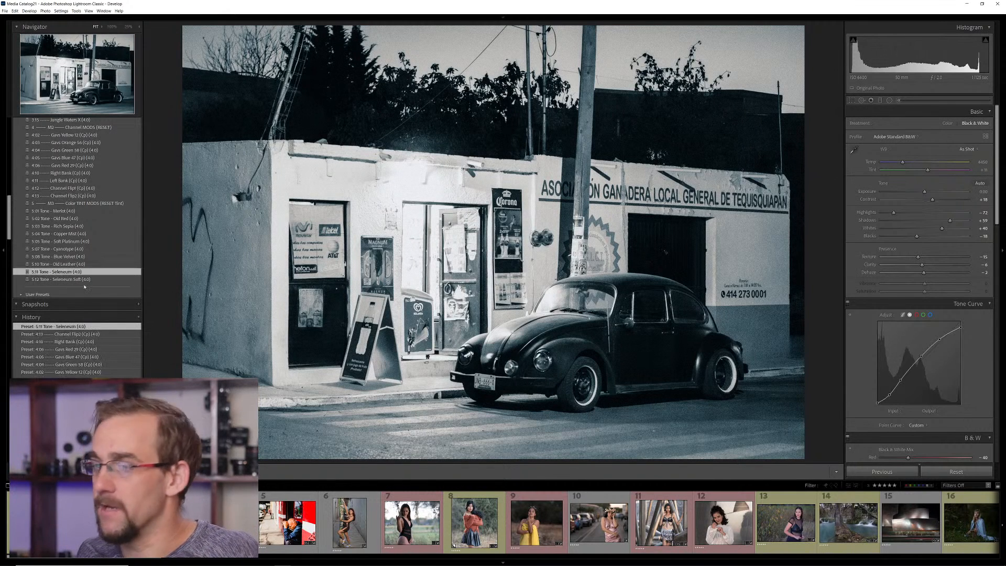
Shift the car photo's midtone hue in Color Grading to about 17, towards orange
{"action": "scroll", "coordinate": [917, 386], "scroll_direction": "down", "scroll_amount": 5}
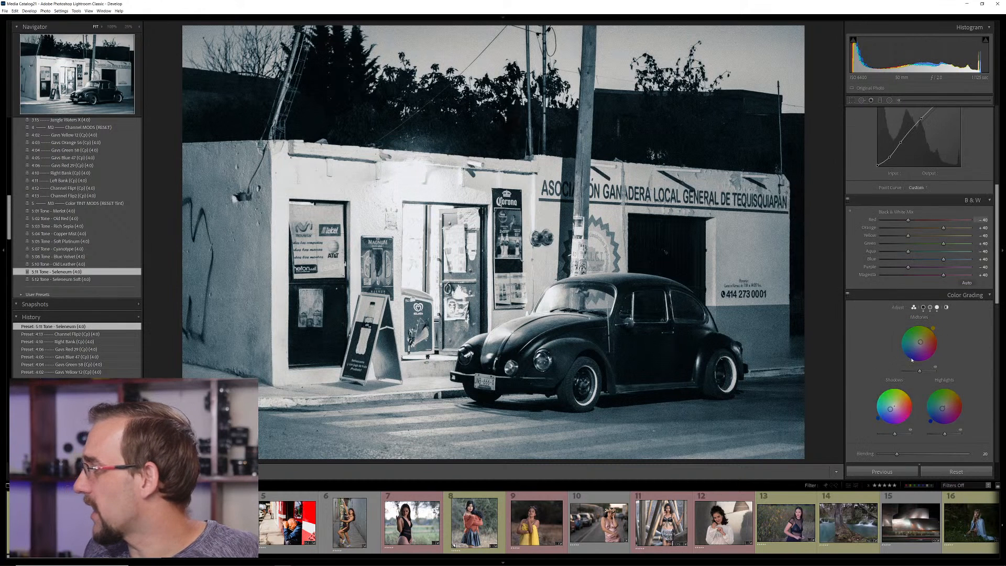
{"action": "scroll", "coordinate": [918, 386], "scroll_direction": "down", "scroll_amount": 3}
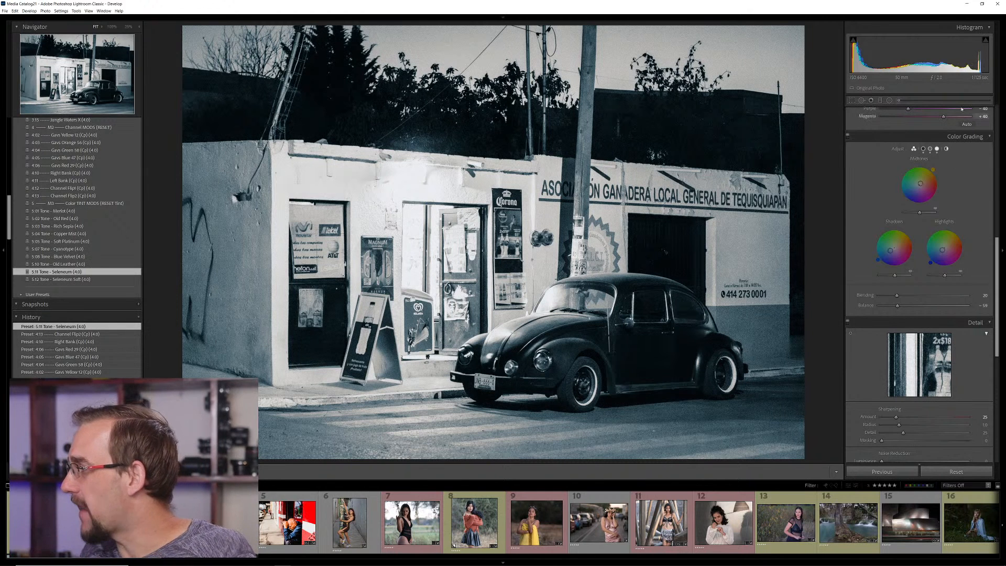
{"action": "scroll", "coordinate": [954, 203], "scroll_direction": "up", "scroll_amount": 3}
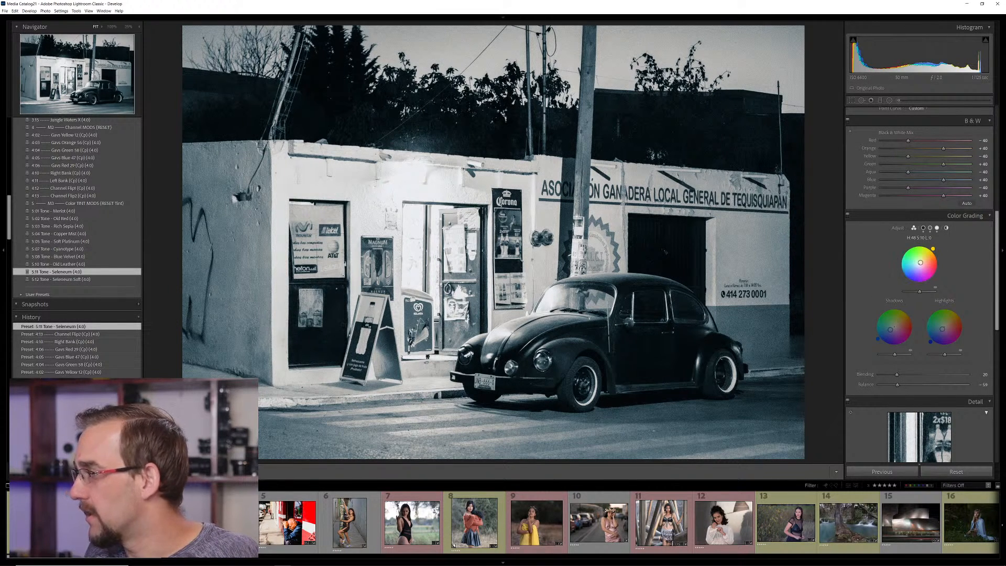
{"action": "left_click_drag", "start_coordinate": [933, 249], "coordinate": [940, 268]}
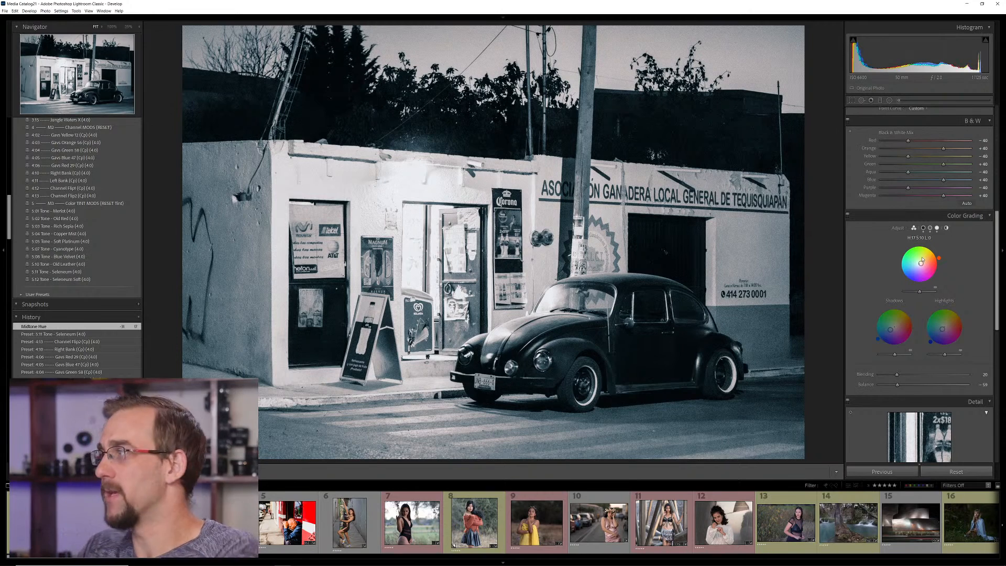
Select the photos in the first two rows of the Library grid and apply the 0:02 IQSilver Autoflex (4.1) preset to them
{"action": "key", "text": "g"}
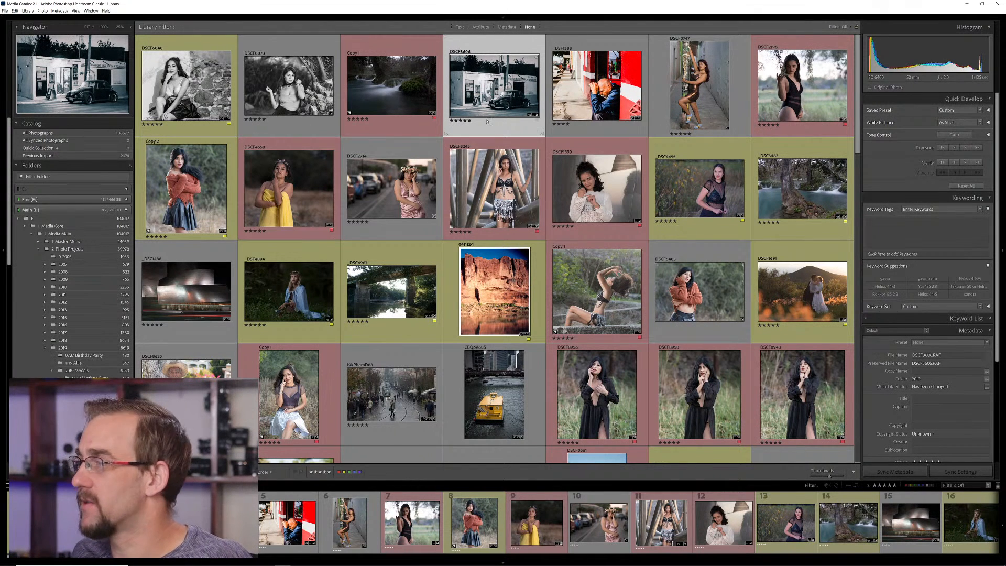
{"action": "left_click", "coordinate": [800, 194], "text": "shift"}
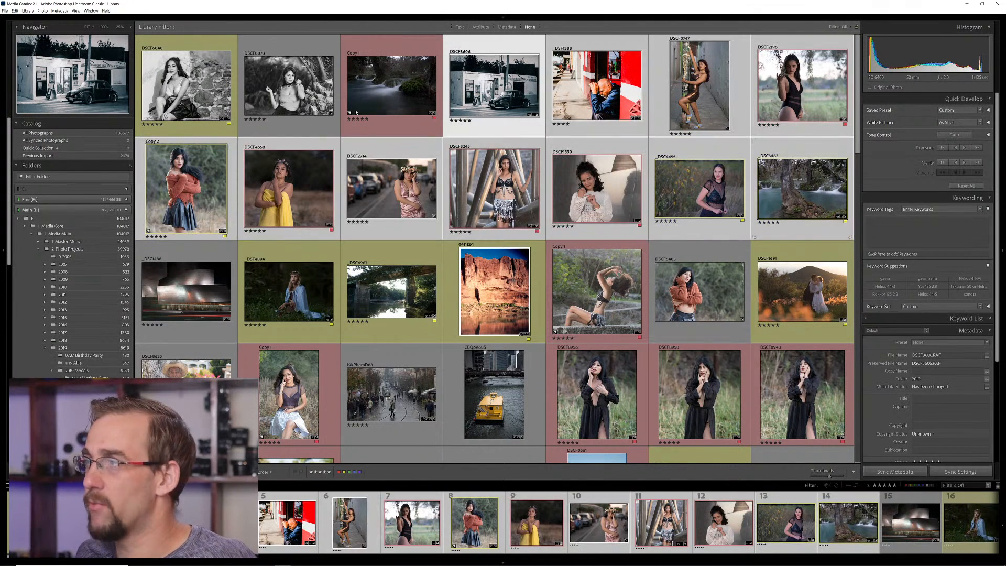
{"action": "left_click", "coordinate": [193, 90]}
{"action": "left_click", "coordinate": [802, 198], "text": "shift"}
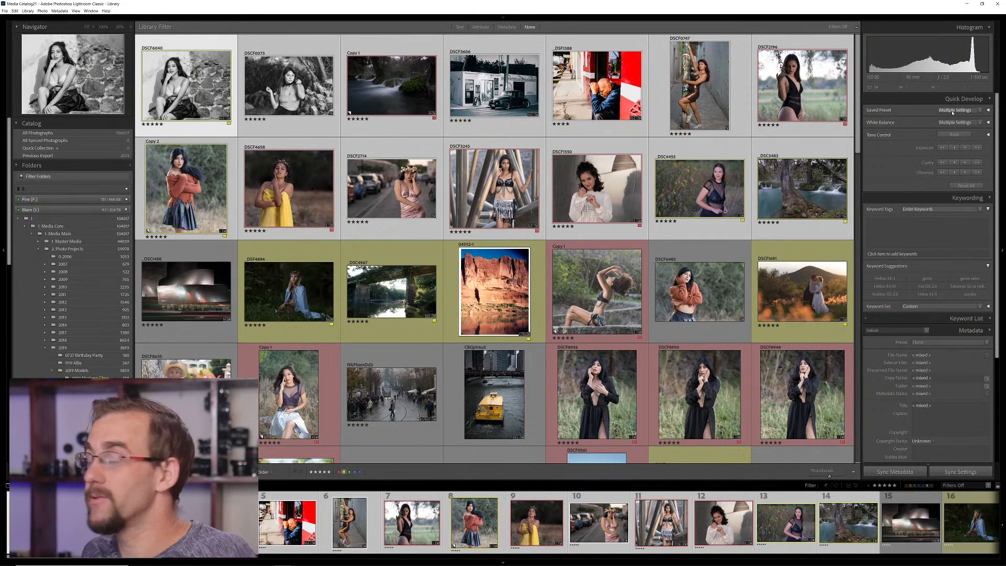
{"action": "left_click", "coordinate": [949, 113]}
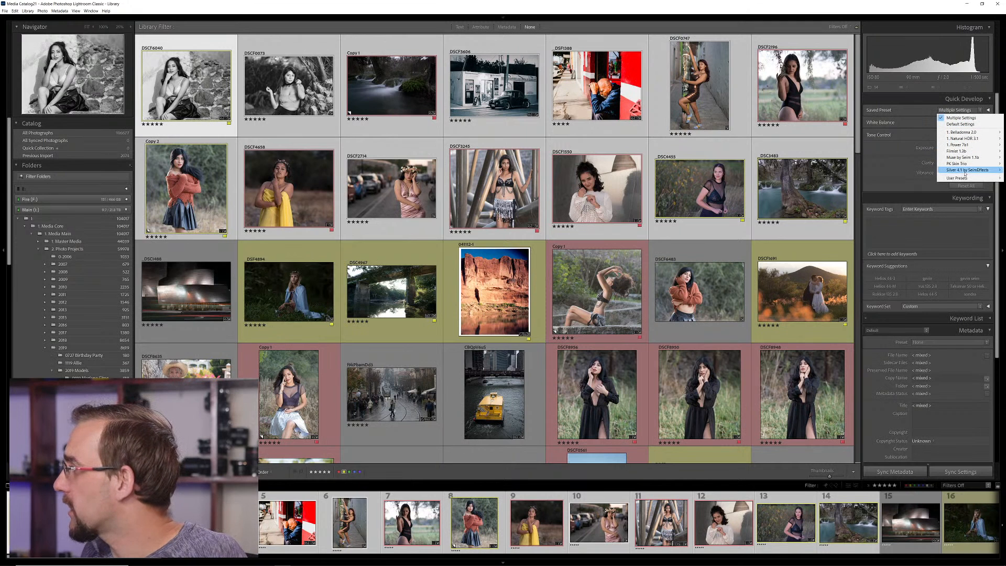
{"action": "mouse_move", "coordinate": [965, 173]}
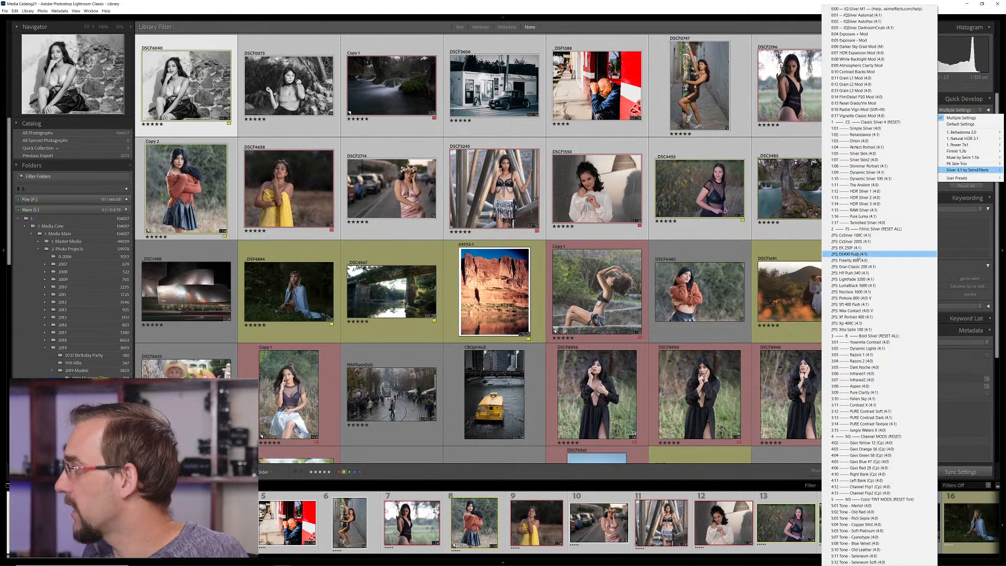
{"action": "left_click", "coordinate": [868, 21]}
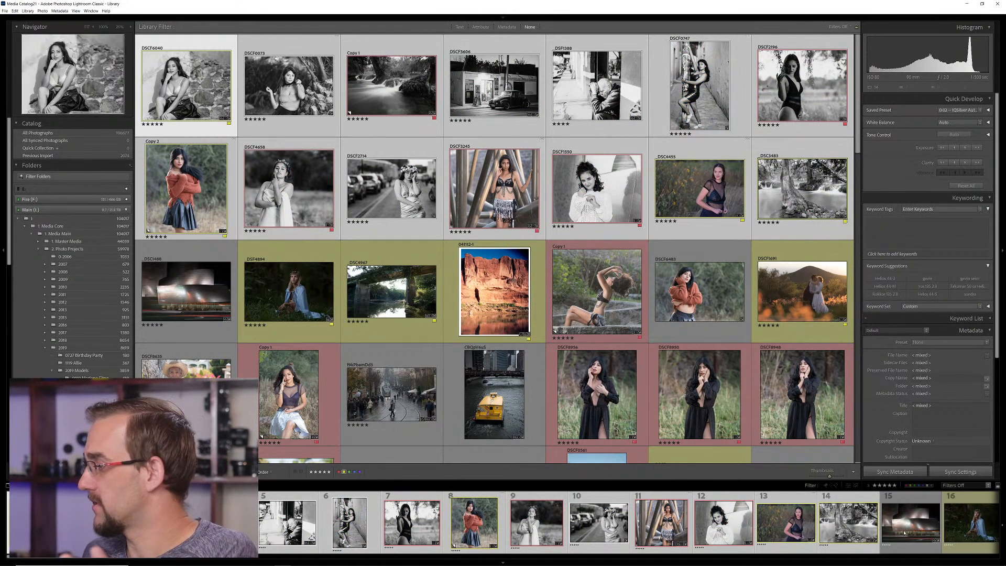
Enlarge the grid thumbnails and slightly lower the exposure of the street photo of the seated man
{"action": "left_click", "coordinate": [838, 477]}
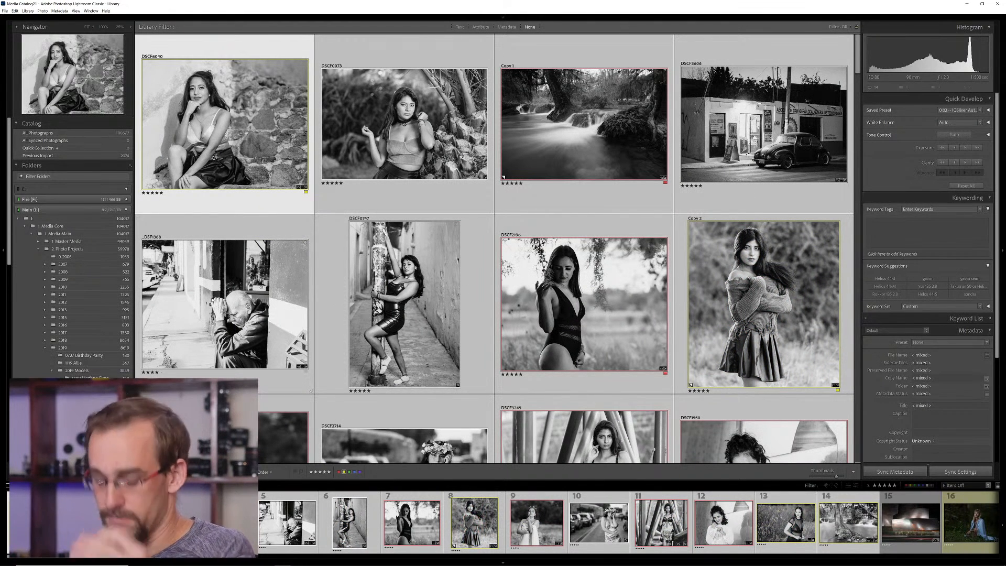
{"action": "left_click", "coordinate": [218, 302]}
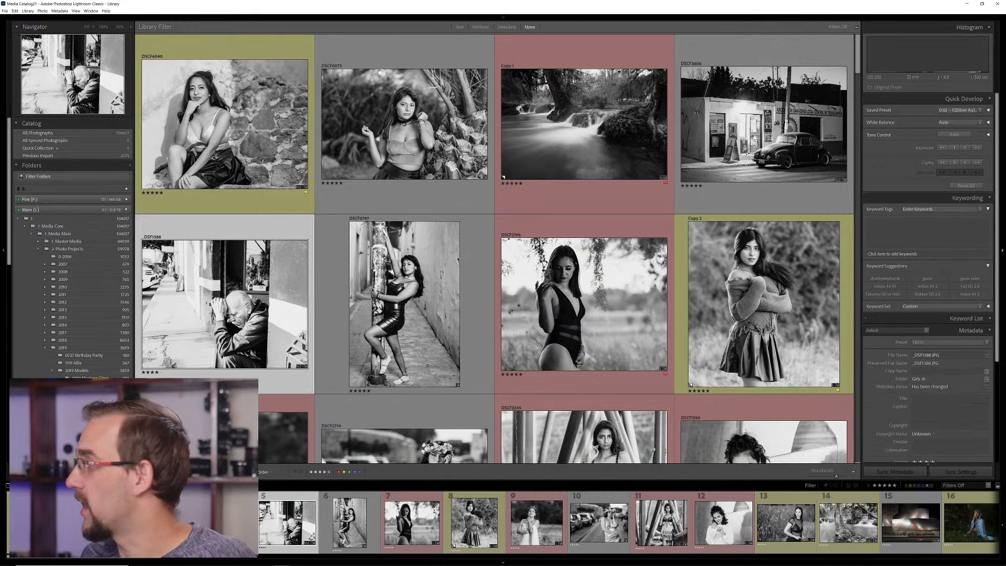
{"action": "left_click", "coordinate": [955, 148]}
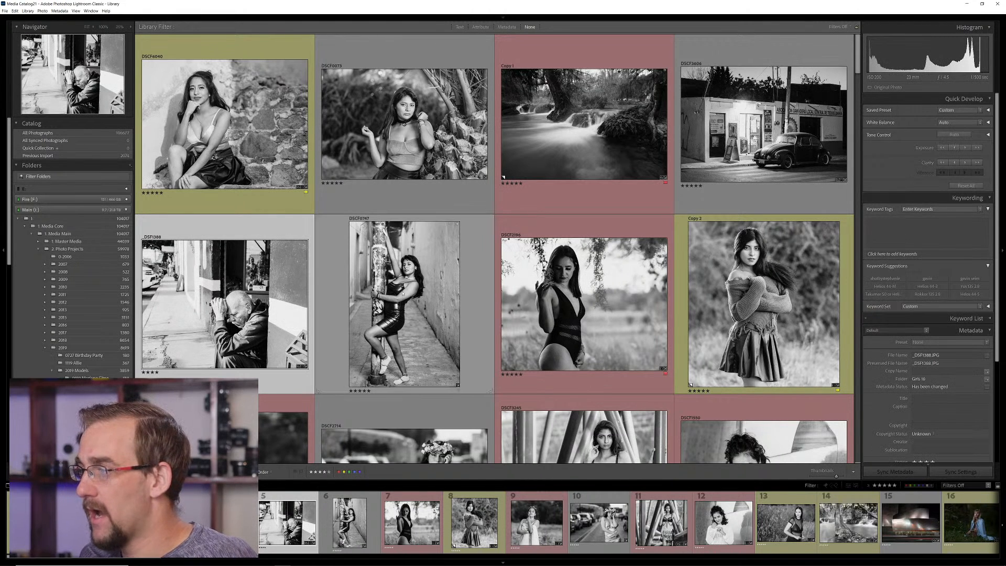
Raise the exposure of the alley portrait and the neighbouring swimsuit portrait together
{"action": "left_click", "coordinate": [403, 304]}
{"action": "left_click", "coordinate": [582, 304], "text": "ctrl"}
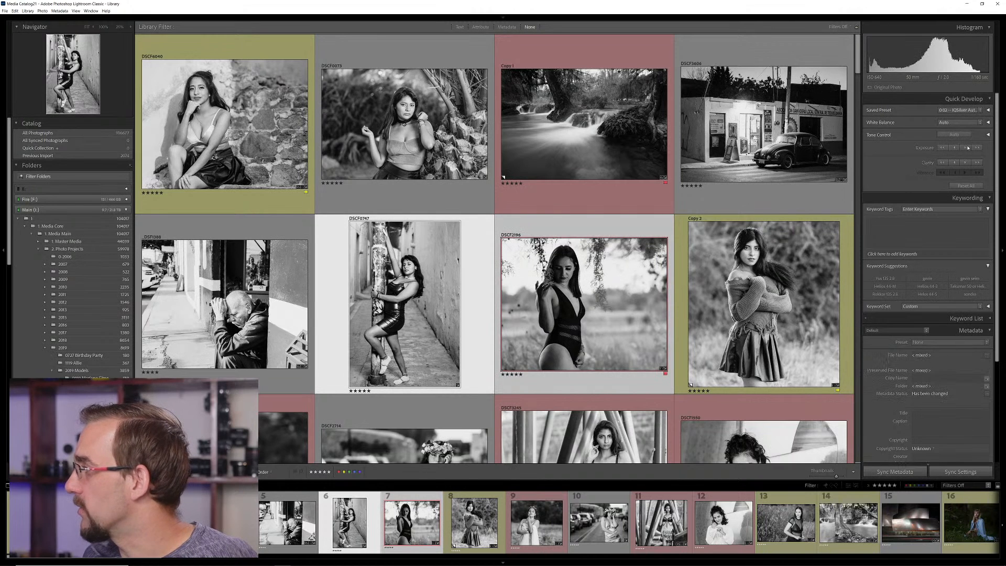
{"action": "left_click", "coordinate": [965, 148]}
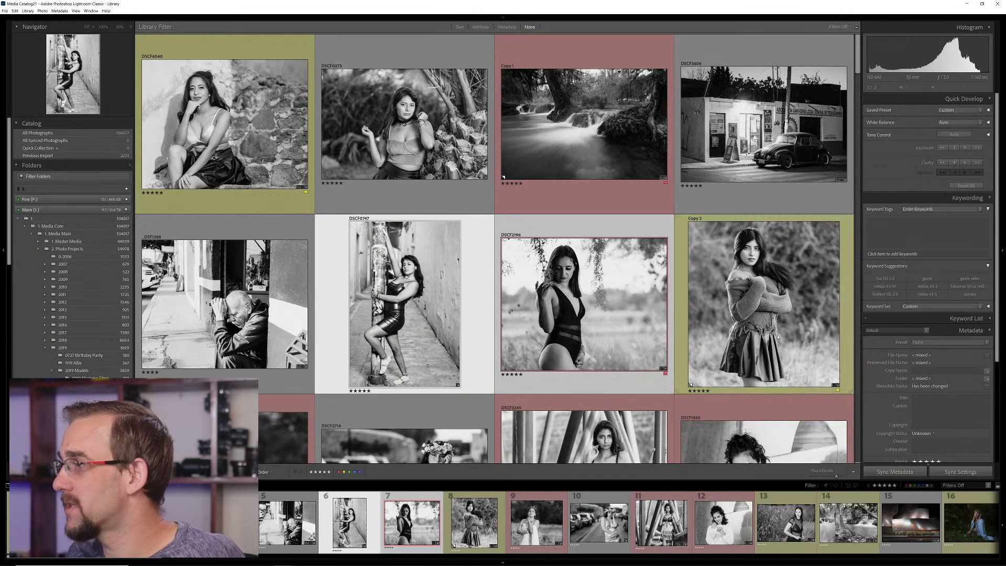
Open the long-exposure stream photo in Develop and reapply the 0:02 IQSilver Autoflex (4.1) preset
{"action": "left_click", "coordinate": [754, 299]}
{"action": "left_click", "coordinate": [580, 151]}
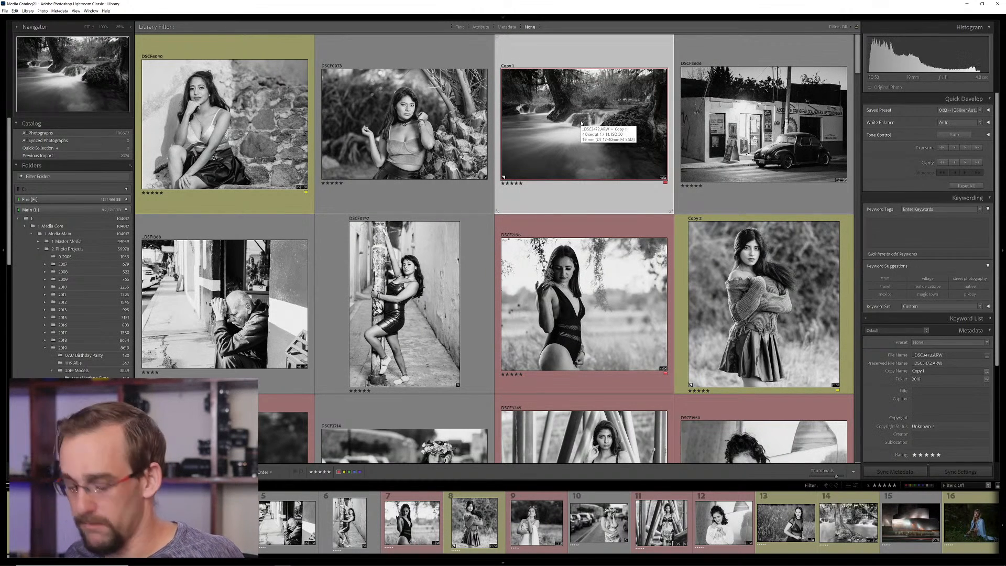
{"action": "key", "text": "d"}
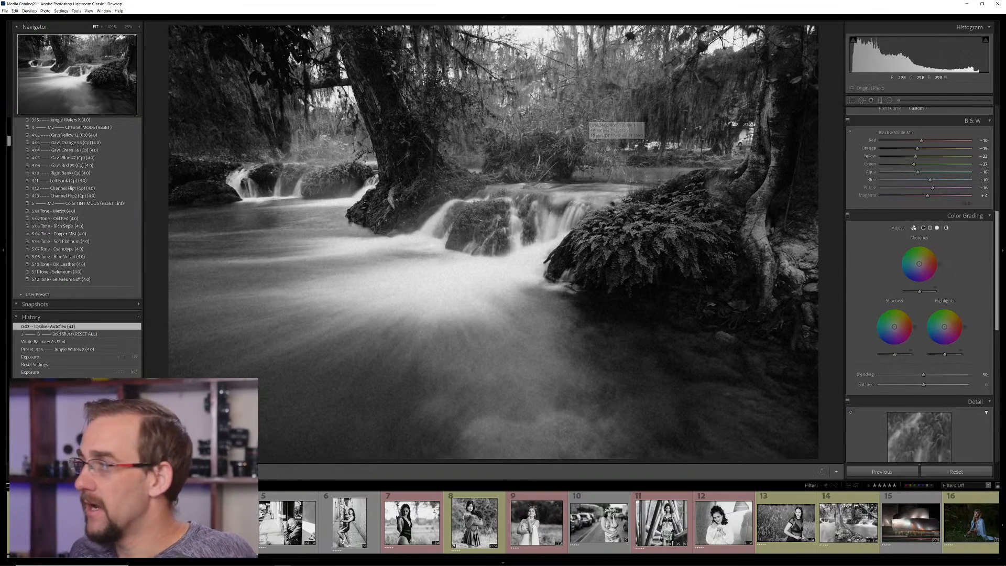
{"action": "scroll", "coordinate": [53, 186], "scroll_direction": "up", "scroll_amount": 10}
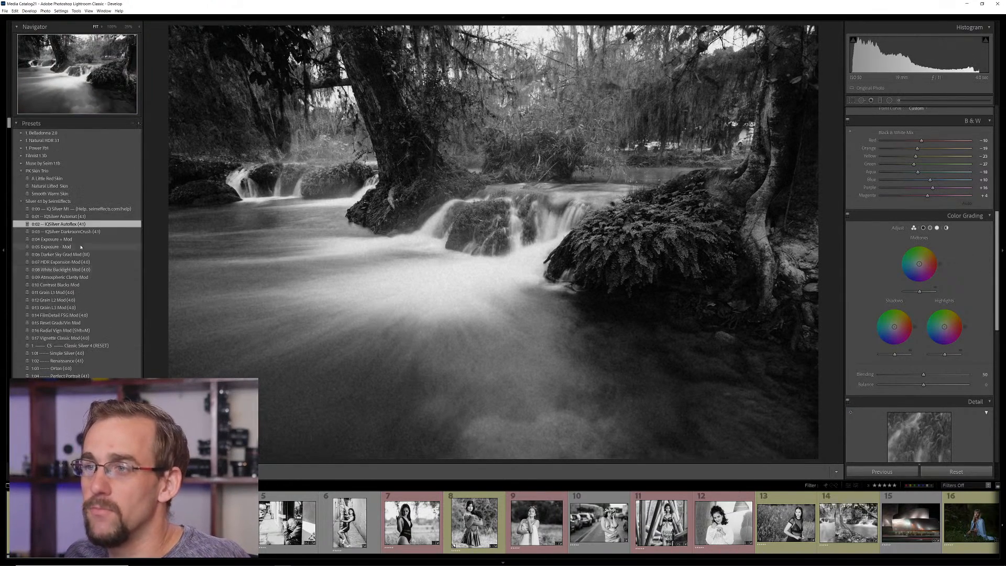
{"action": "left_click", "coordinate": [72, 223]}
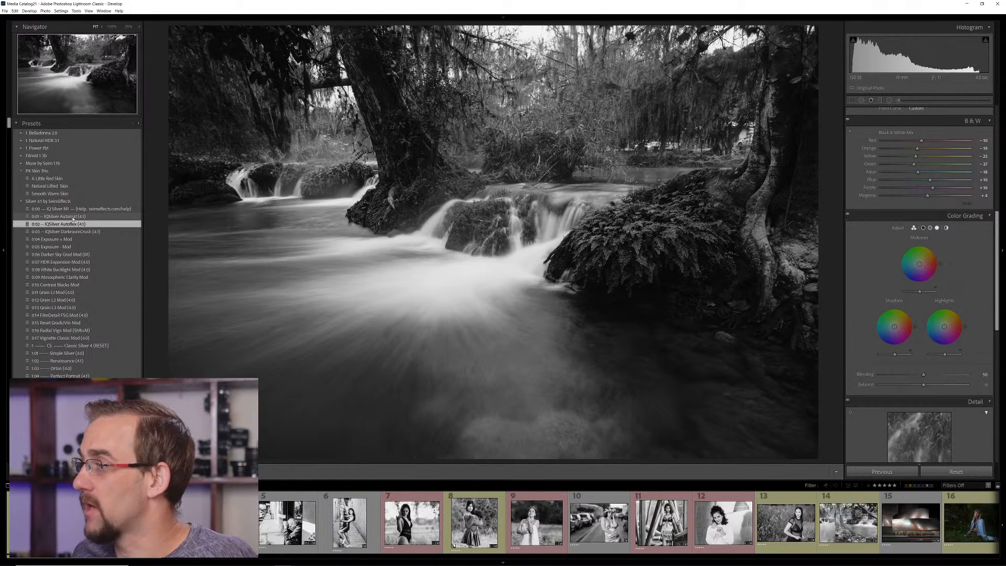
Try the 0:01 IQSilver Automat (4.1) and 0:03 IQSilver DarkroomCrush (4.1) presets on the stream photo
{"action": "left_click", "coordinate": [73, 217]}
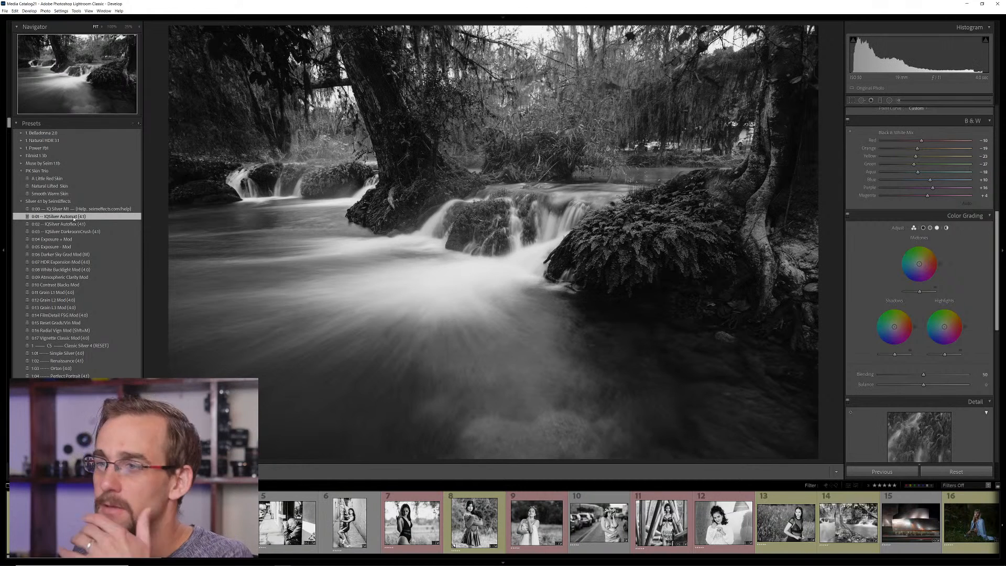
{"action": "left_click", "coordinate": [69, 233]}
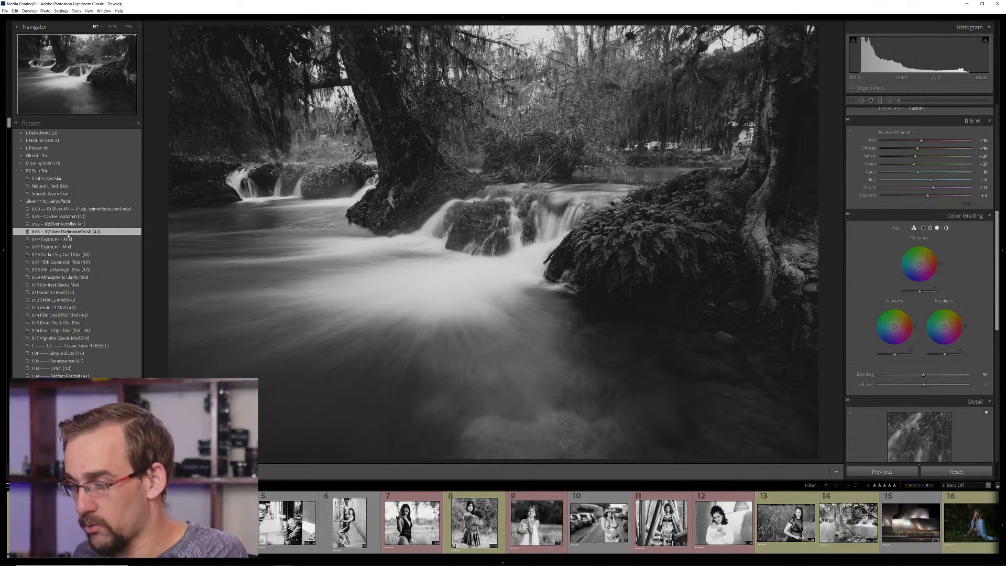
Apply the 0:03 IQSilver DarkroomCrush (4.1) preset to the portrait of the woman in the knit sweater and inspect her face up close
{"action": "left_click", "coordinate": [478, 528]}
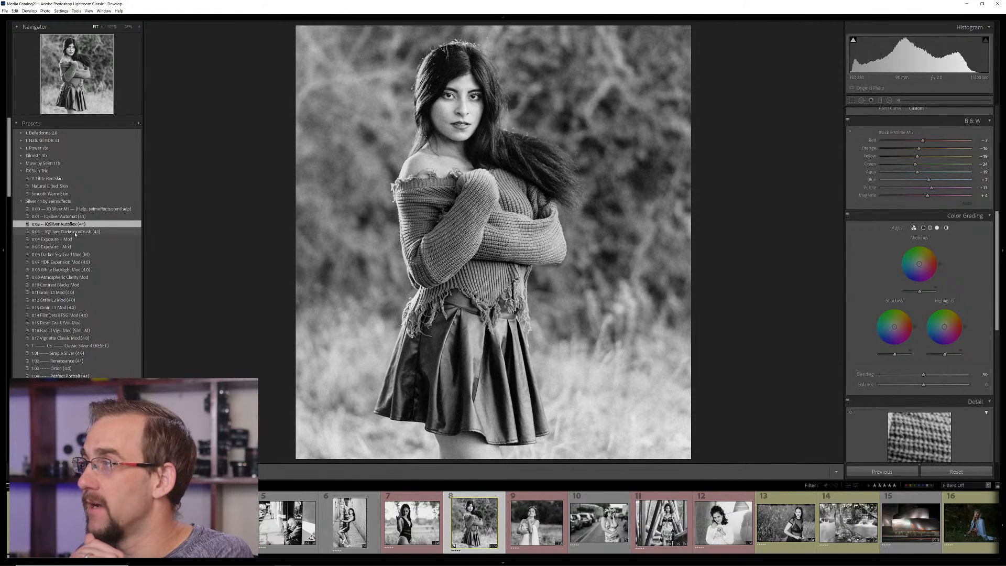
{"action": "left_click", "coordinate": [75, 232]}
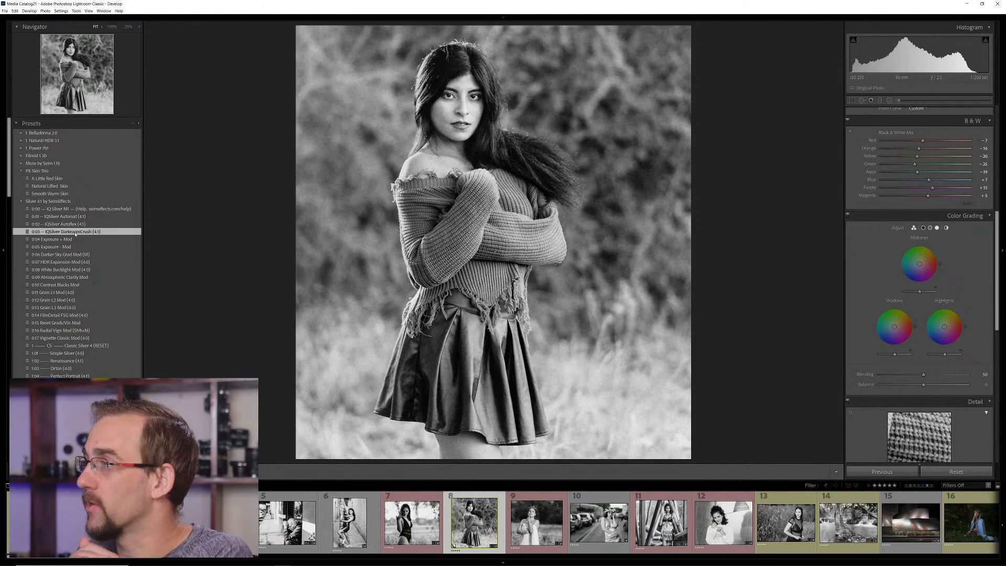
{"action": "left_click", "coordinate": [486, 86]}
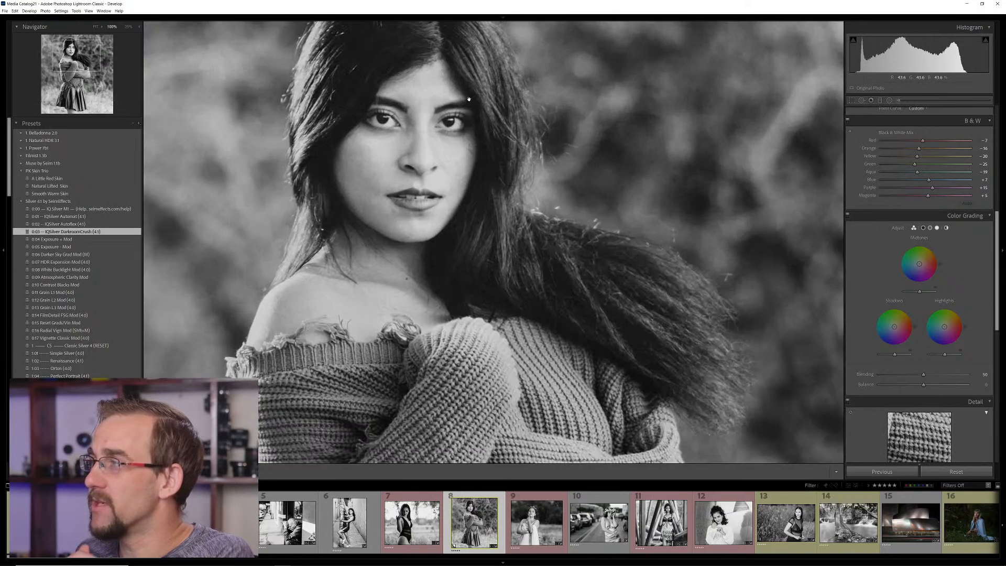
{"action": "left_click_drag", "start_coordinate": [456, 115], "coordinate": [474, 204]}
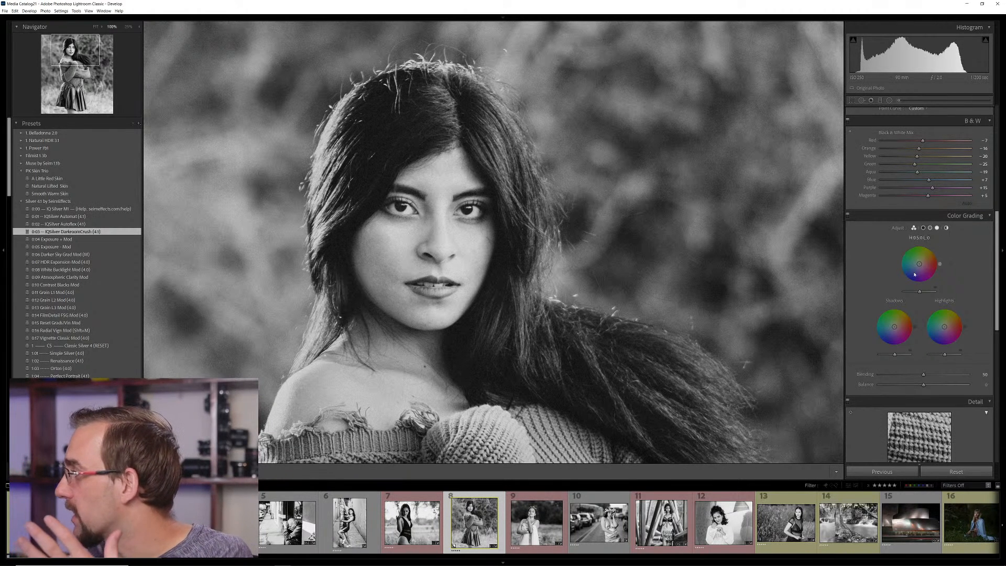
{"action": "scroll", "coordinate": [917, 236], "scroll_direction": "up", "scroll_amount": 5}
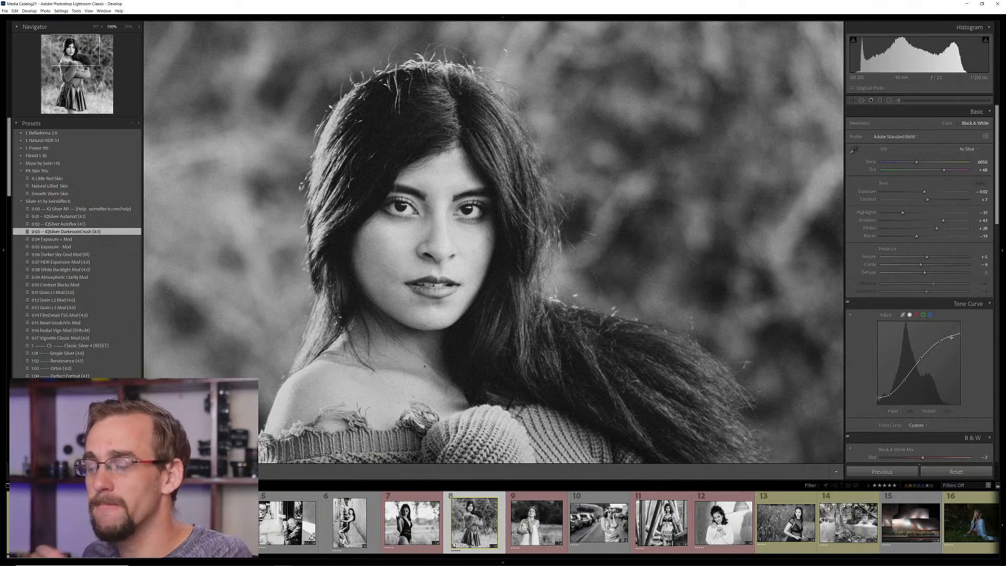
{"action": "left_click", "coordinate": [426, 340]}
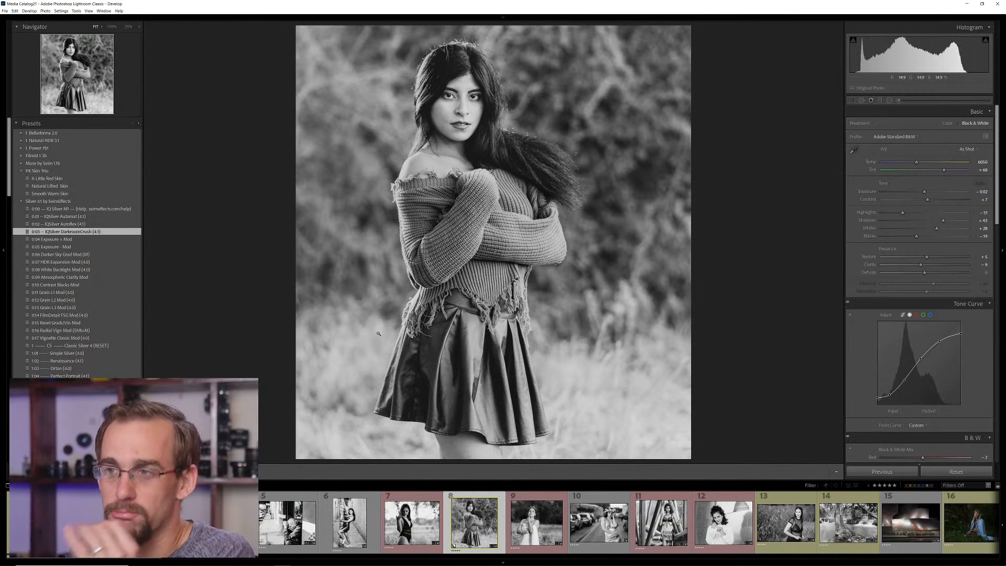
Compare the IQSilver Automat and Autoflex presets on the sweater portrait, ending on 0:03 IQSilver DarkroomCrush (4.1)
{"action": "left_click", "coordinate": [82, 216]}
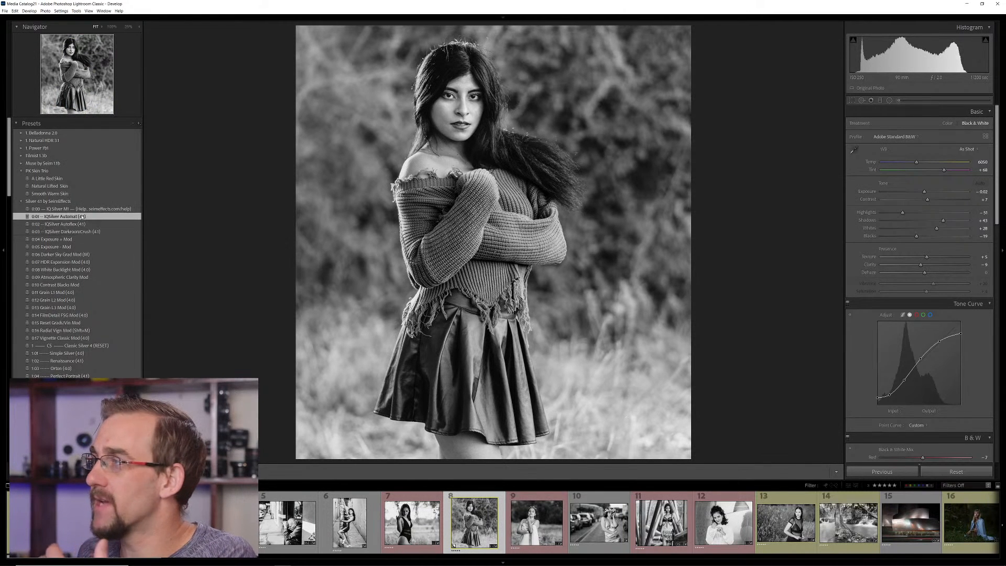
{"action": "left_click", "coordinate": [76, 224]}
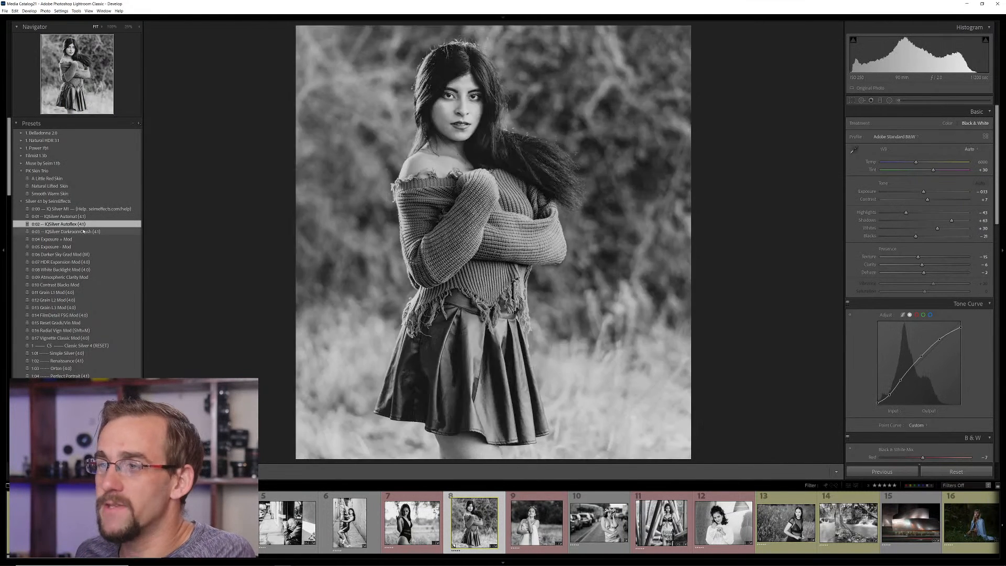
{"action": "left_click", "coordinate": [80, 233]}
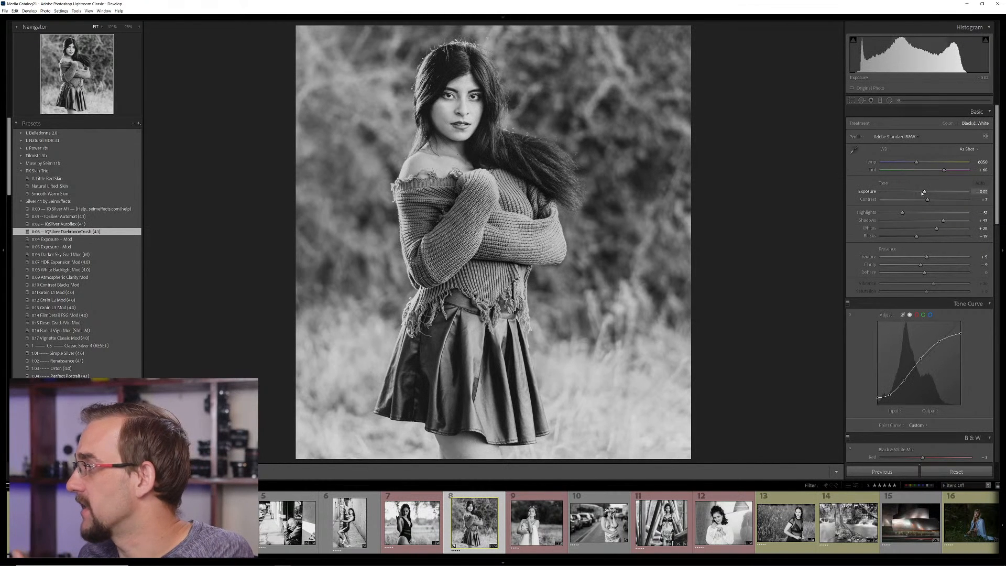
Slightly raise the sweater portrait's exposure, add the 0:10 Contrast Blacks Mod preset and check the face up close
{"action": "left_click_drag", "start_coordinate": [924, 193], "coordinate": [926, 192]}
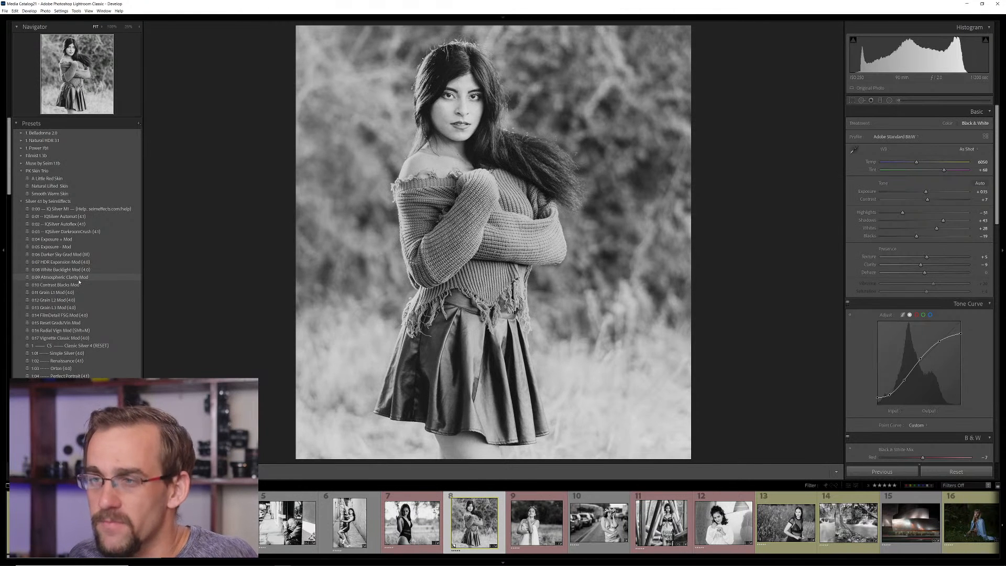
{"action": "left_click", "coordinate": [74, 285]}
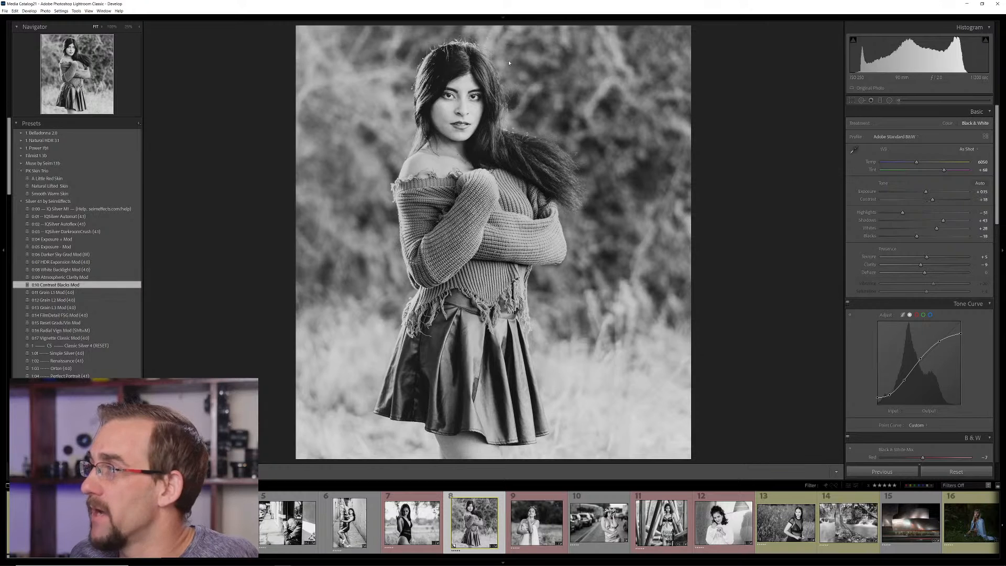
{"action": "left_click", "coordinate": [499, 73]}
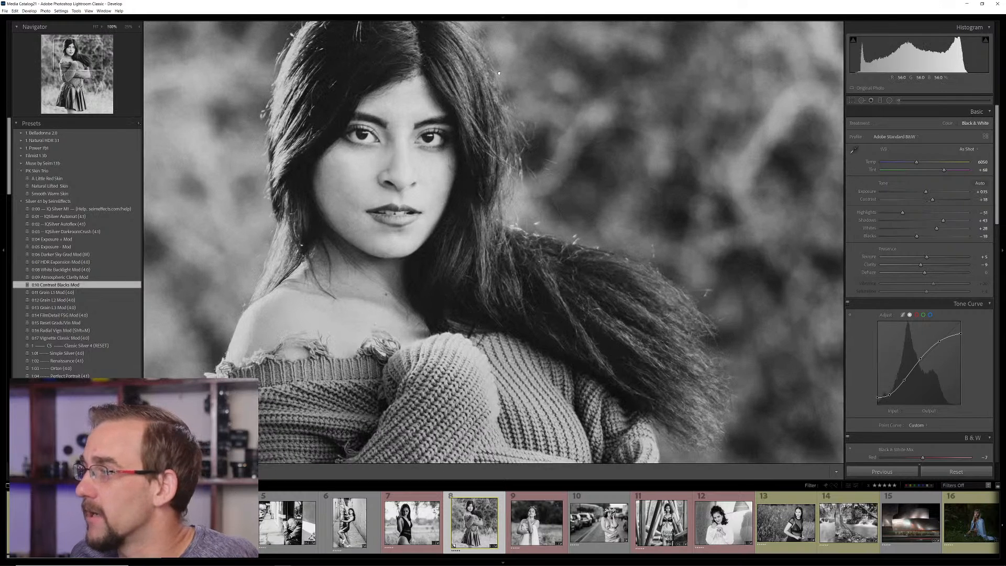
{"action": "left_click", "coordinate": [499, 73]}
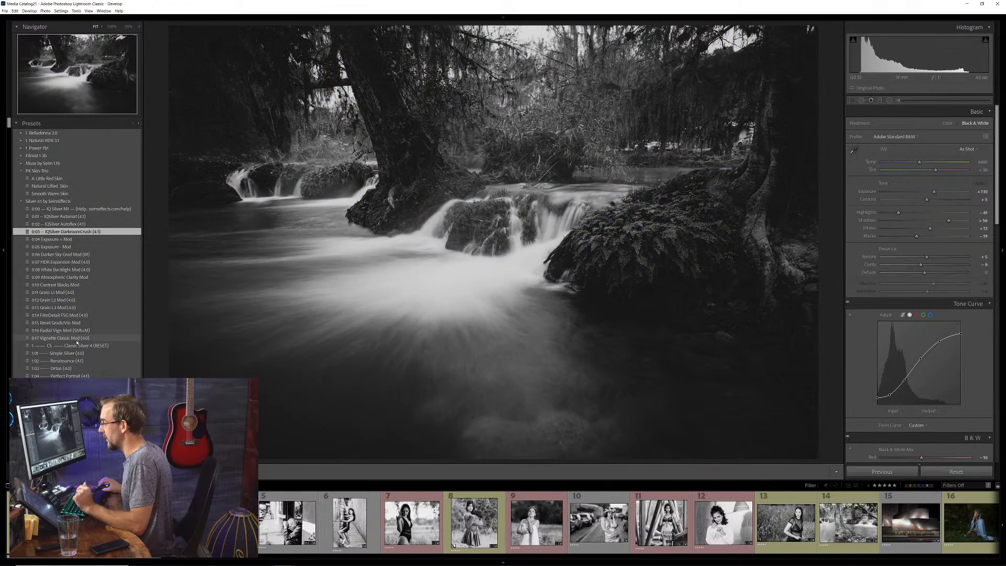
Reset the stream photo with the Classic Silver 4 [RESET] preset and brighten its exposure by over one stop
{"action": "left_click", "coordinate": [77, 346]}
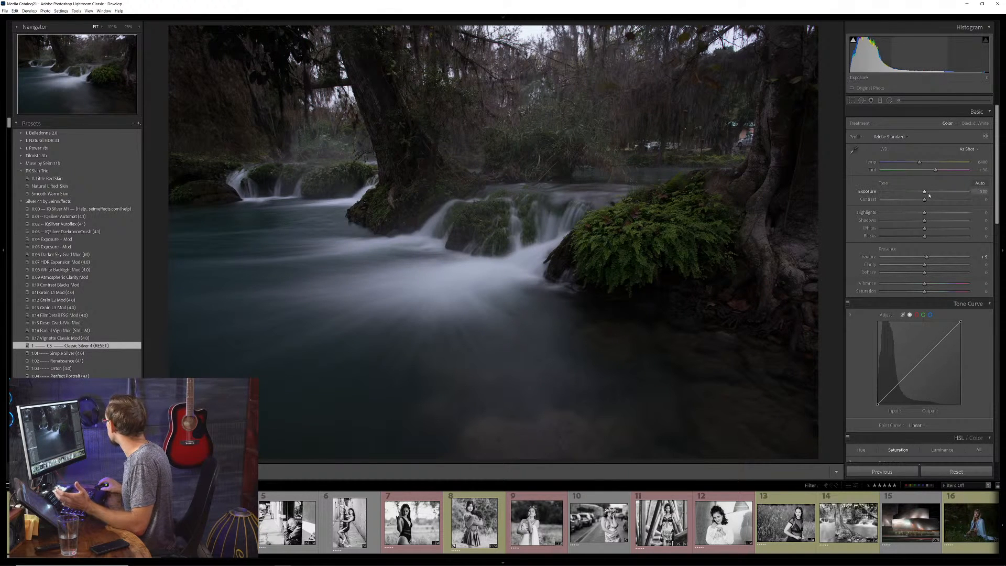
{"action": "left_click_drag", "start_coordinate": [924, 192], "coordinate": [934, 191]}
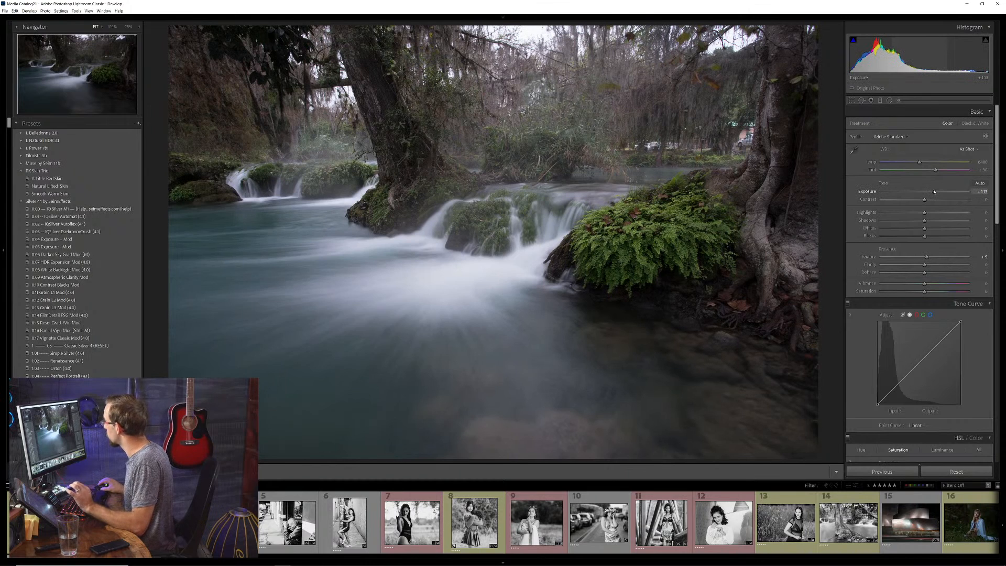
Straighten the stream photo by about 0.33 degrees and crop away a strip along its bottom and left edges
{"action": "key", "text": "r"}
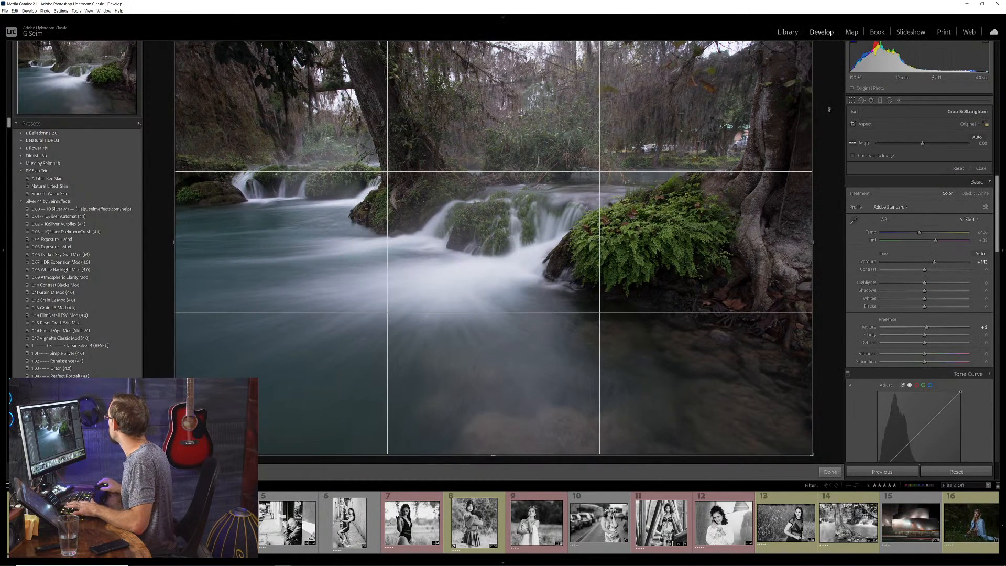
{"action": "left_click_drag", "start_coordinate": [829, 109], "coordinate": [829, 112]}
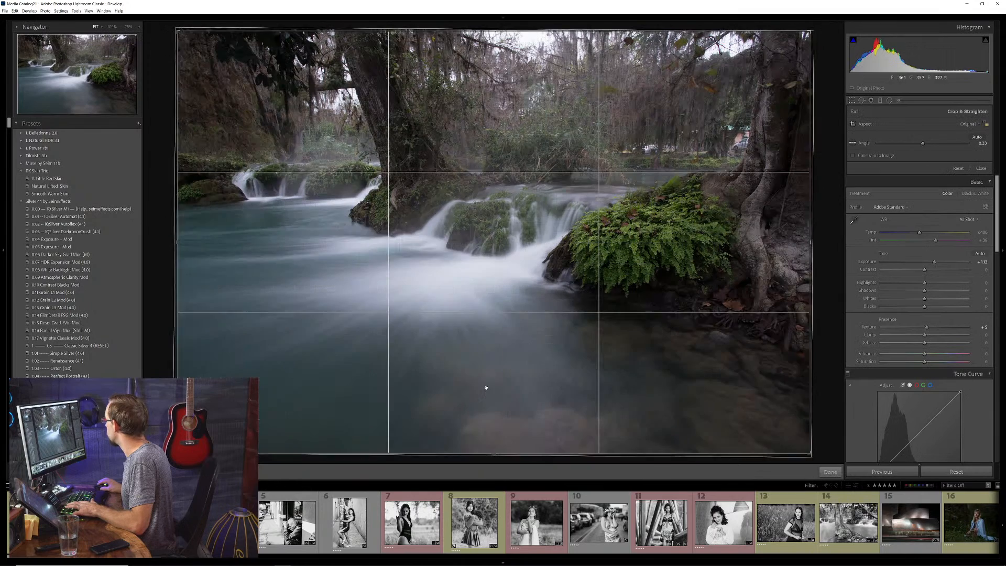
{"action": "left_click_drag", "start_coordinate": [493, 454], "coordinate": [494, 424]}
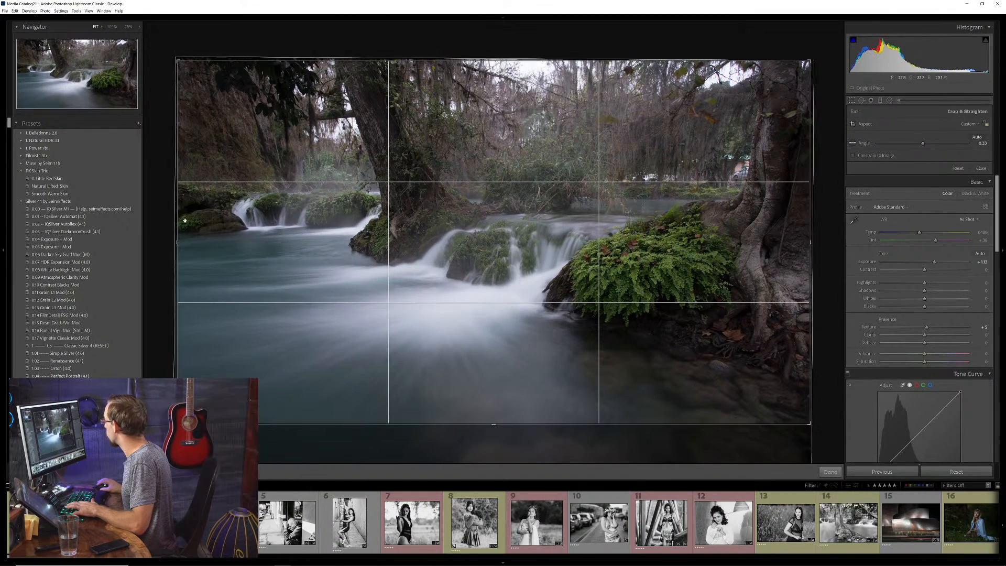
{"action": "left_click_drag", "start_coordinate": [184, 220], "coordinate": [218, 221]}
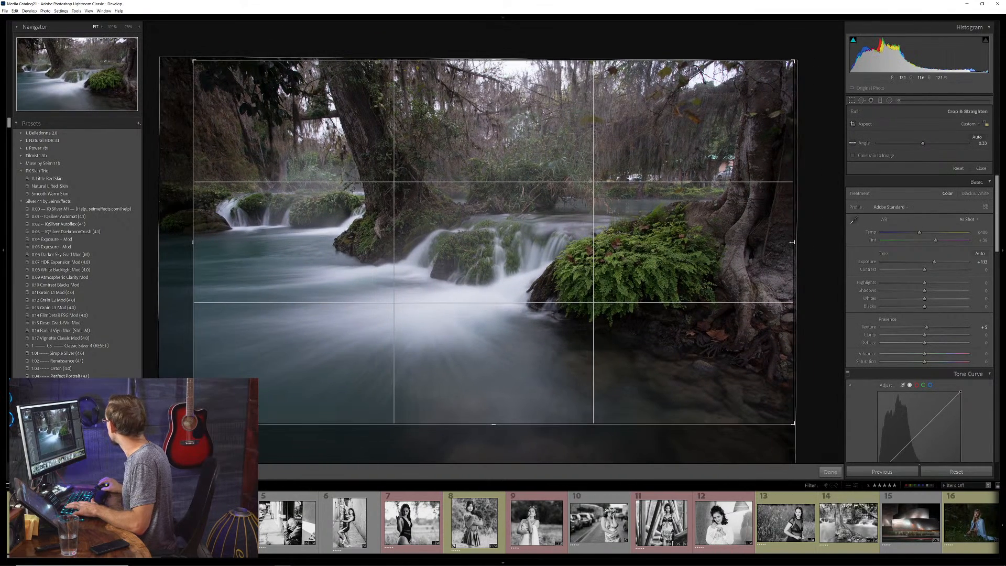
{"action": "key", "text": "Return"}
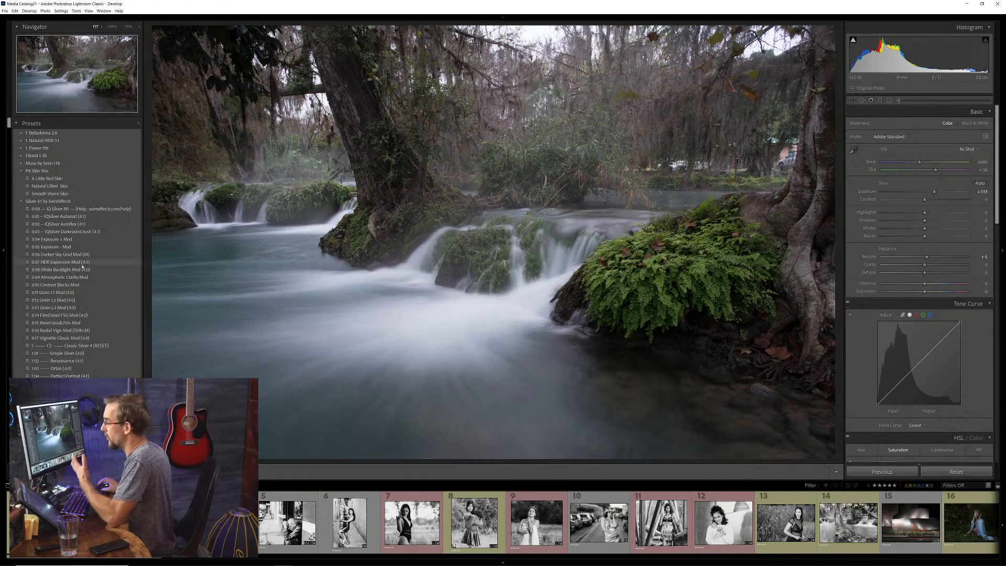
Try the Filmic Silver presets HP Push and Fidelity 800 on the cropped stream photo
{"action": "scroll", "coordinate": [45, 374], "scroll_direction": "down", "scroll_amount": 7}
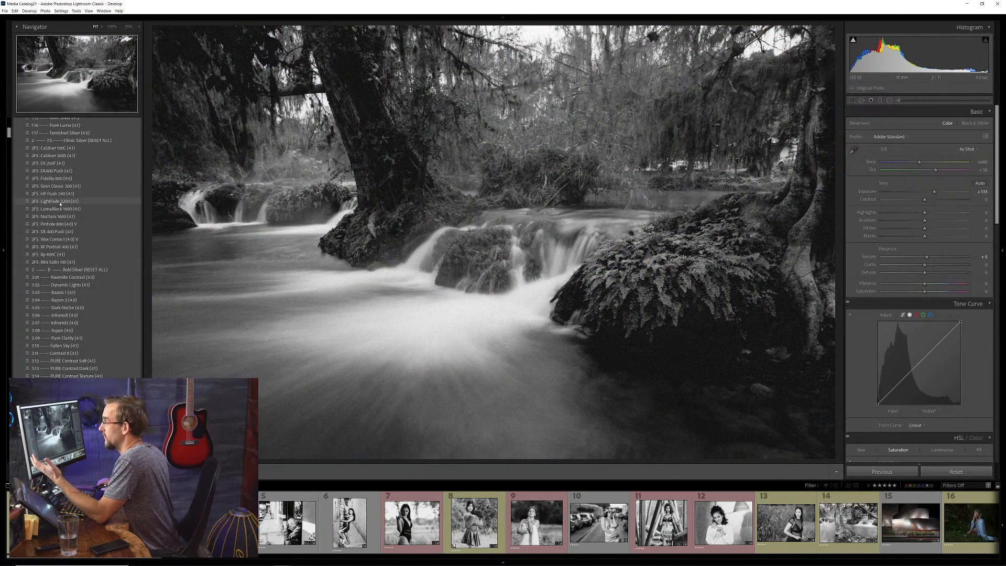
{"action": "left_click", "coordinate": [59, 194]}
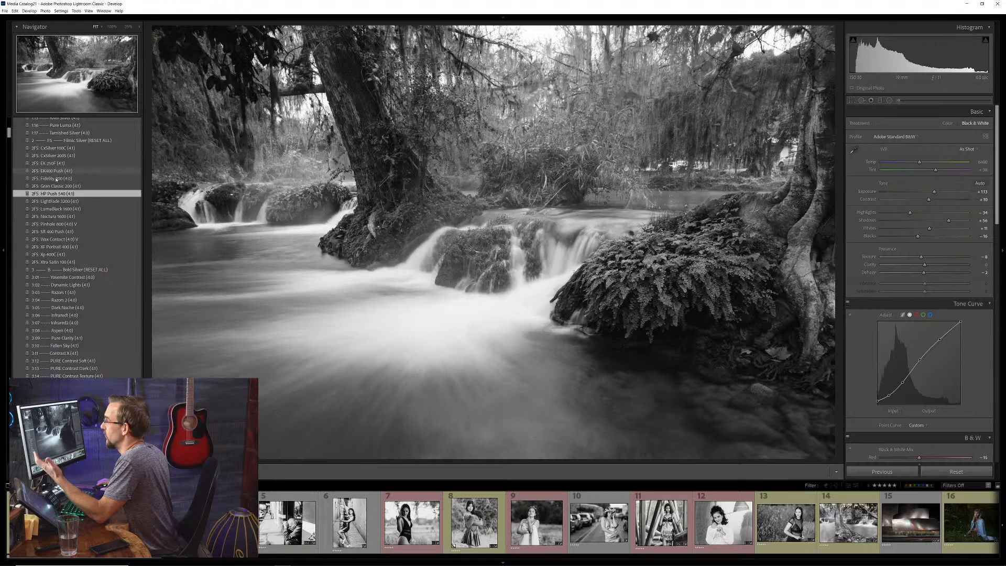
{"action": "left_click", "coordinate": [57, 178]}
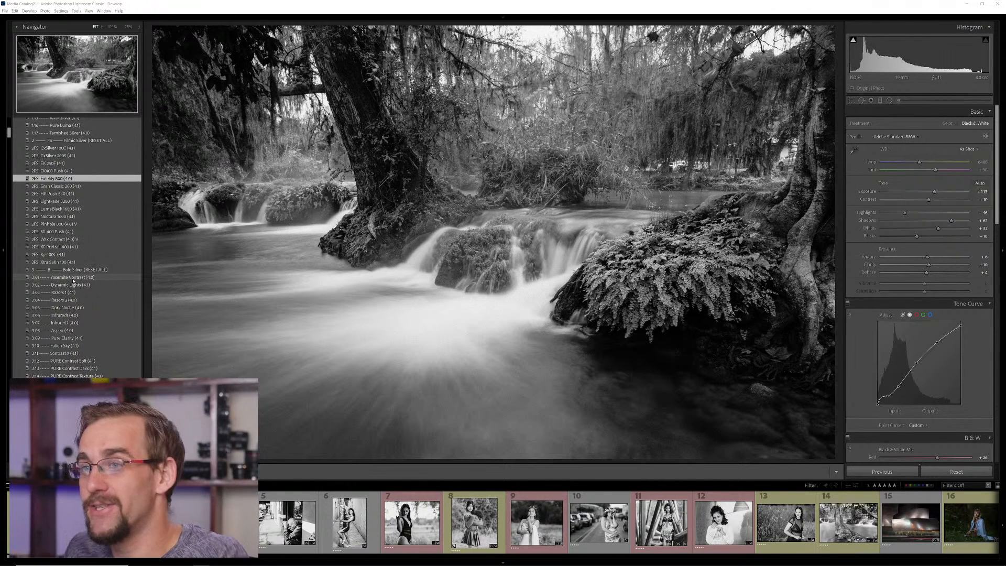
Apply the 3:01 Yosemite Contrast preset to the stream photo, and replace it with a preset further down the Bold Silver set
{"action": "left_click", "coordinate": [69, 278]}
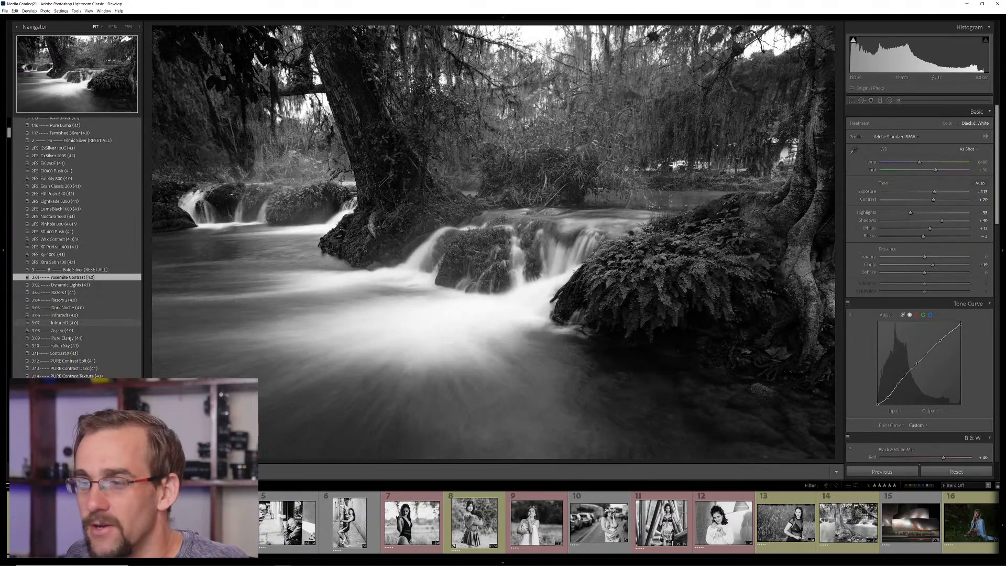
{"action": "left_click", "coordinate": [68, 392]}
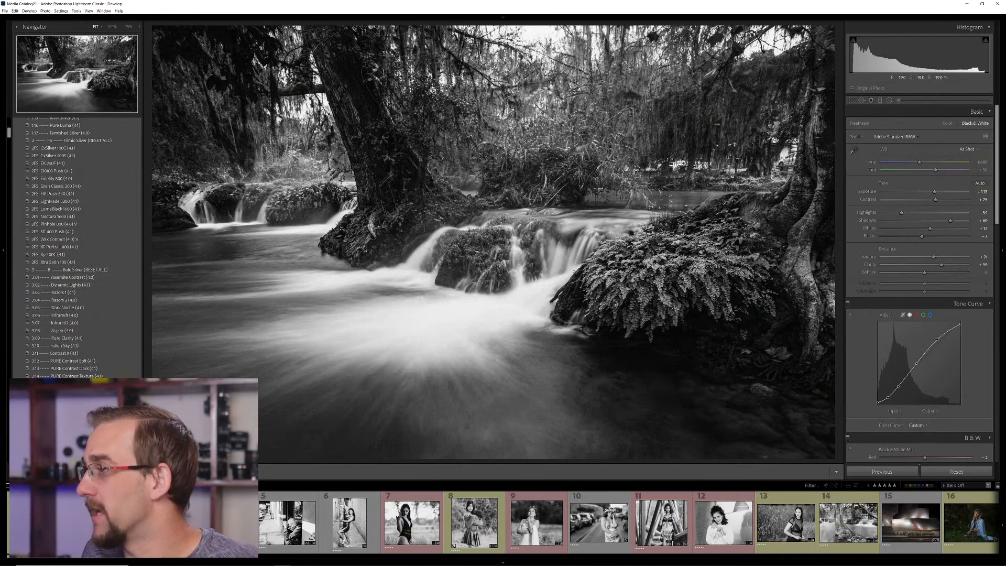
Examine the fern foliage and the dark bank beneath it up close, and review the black-and-white mix values
{"action": "left_click", "coordinate": [681, 277]}
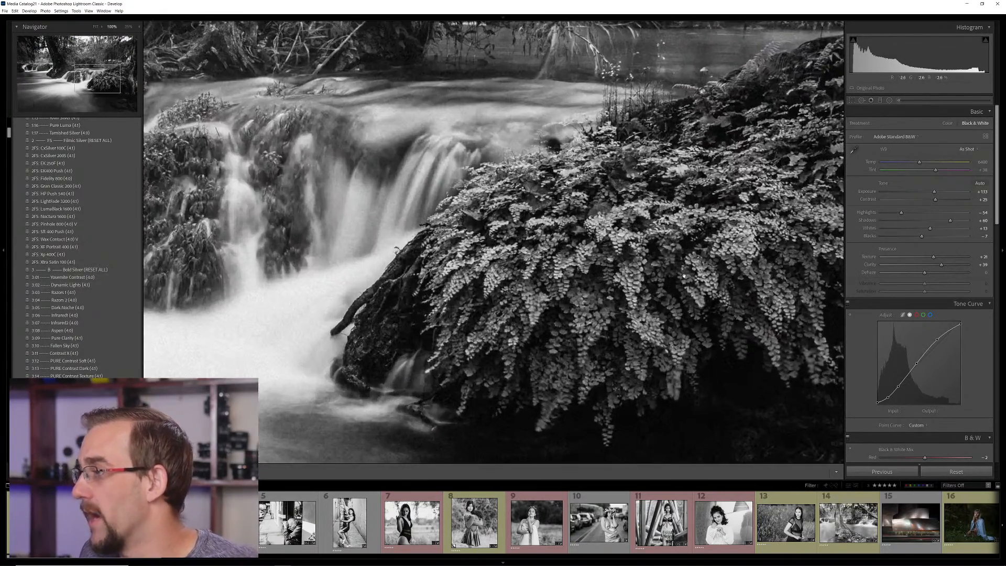
{"action": "left_click", "coordinate": [613, 270]}
{"action": "scroll", "coordinate": [888, 303], "scroll_direction": "down", "scroll_amount": 5}
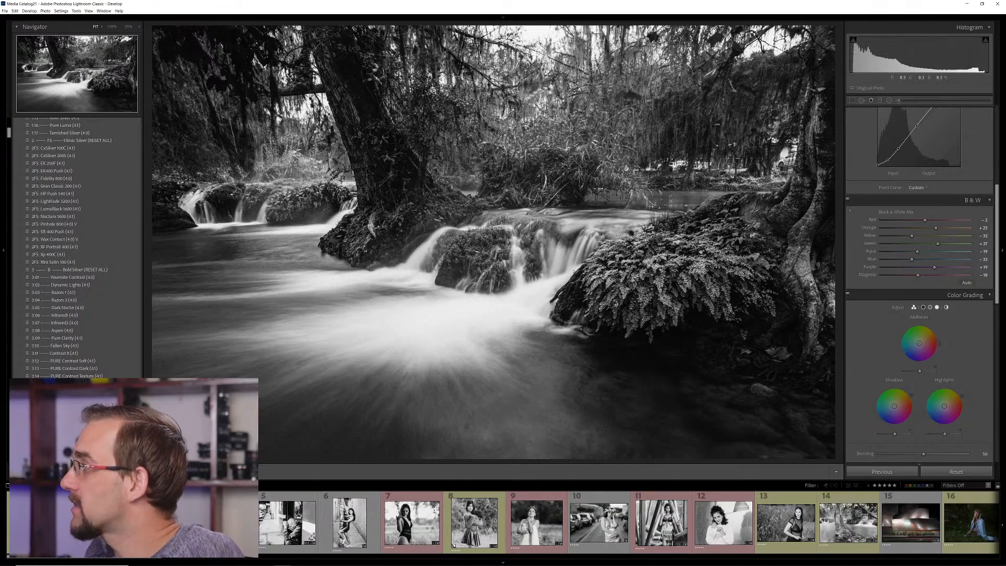
{"action": "left_click", "coordinate": [618, 357]}
{"action": "left_click_drag", "start_coordinate": [734, 316], "coordinate": [410, 315]}
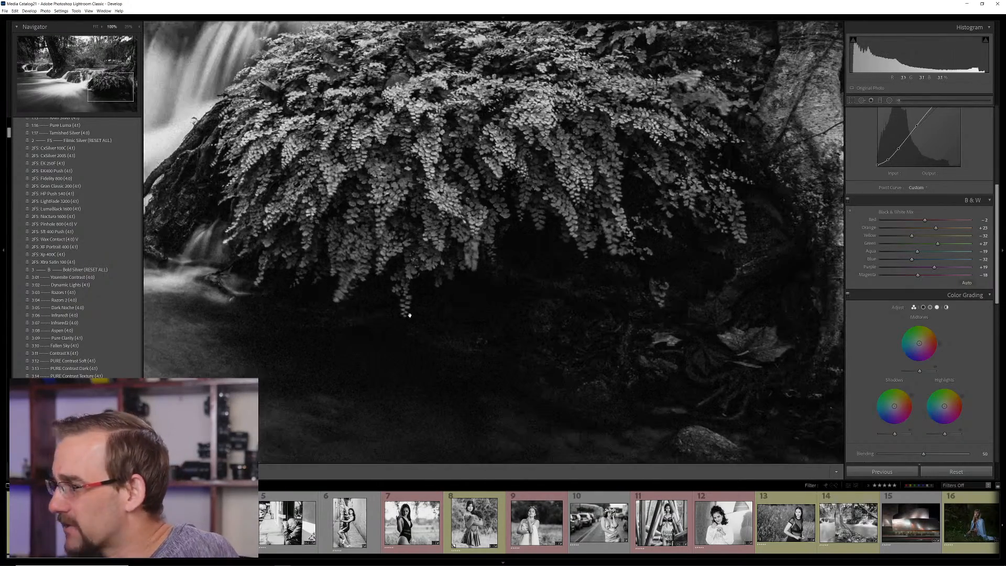
{"action": "left_click", "coordinate": [457, 345]}
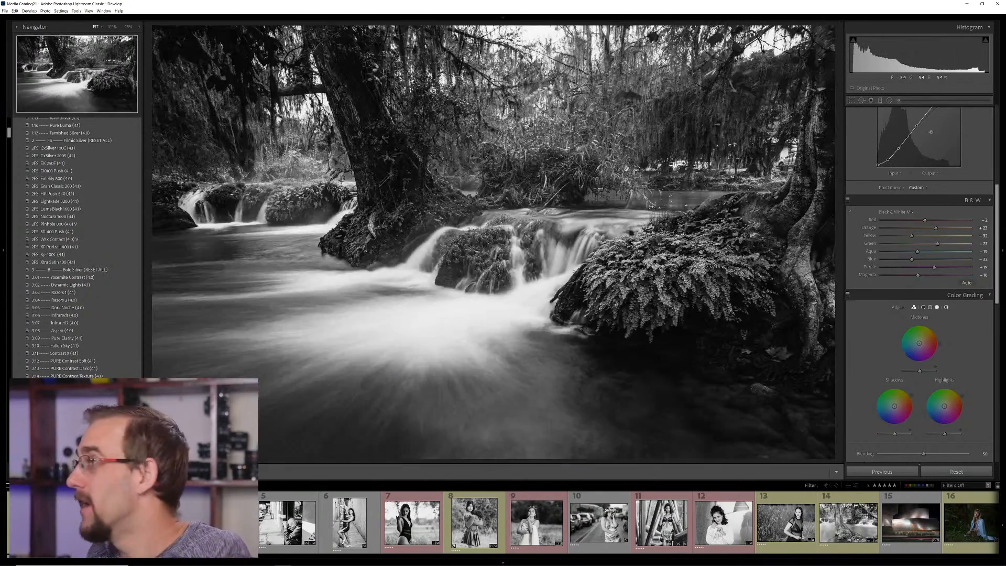
Try lifting the darkest point of the stream photo's tone curve for faded shadows, and undo the change
{"action": "scroll", "coordinate": [885, 349], "scroll_direction": "up", "scroll_amount": 5}
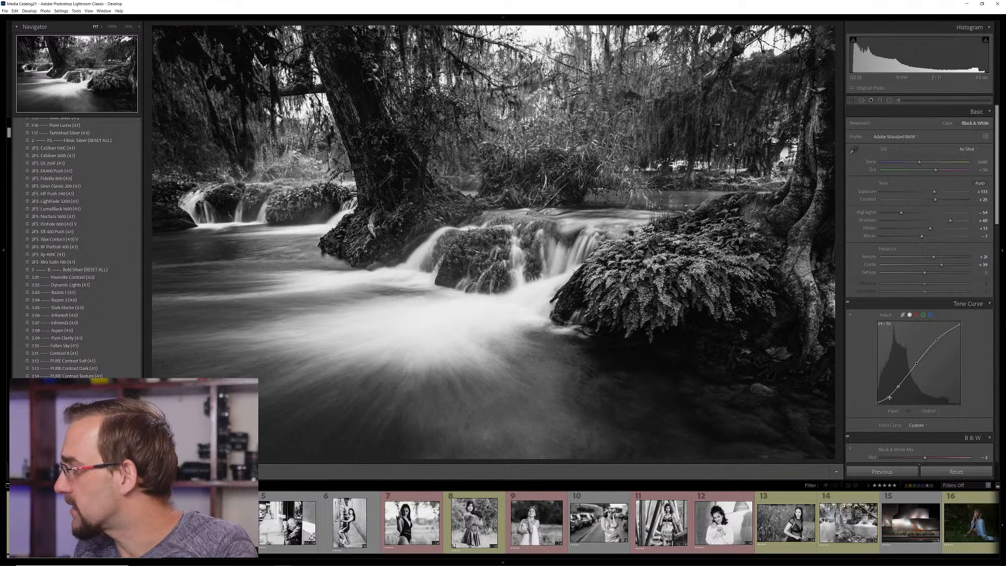
{"action": "left_click_drag", "start_coordinate": [889, 398], "coordinate": [886, 394]}
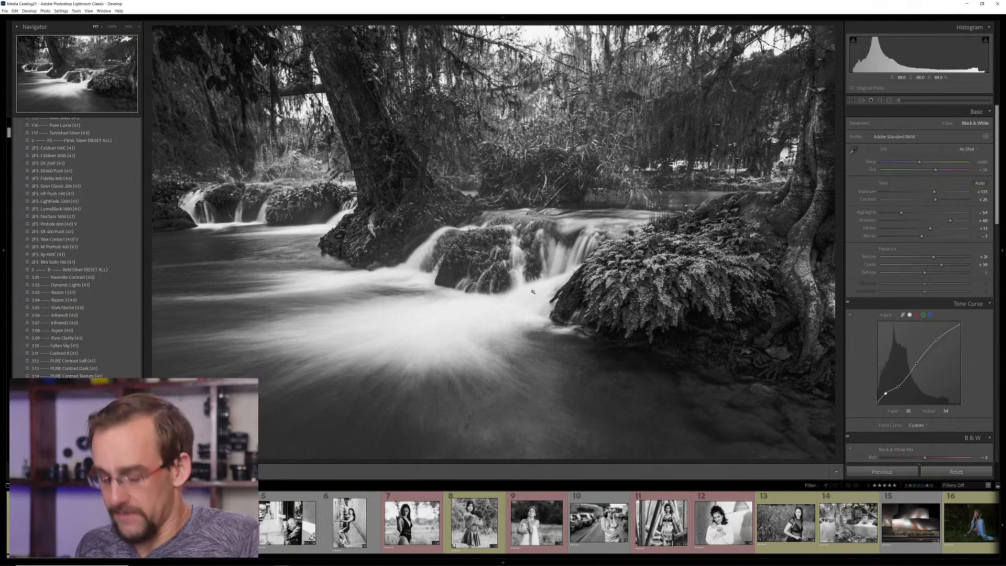
{"action": "key", "text": "ctrl+z"}
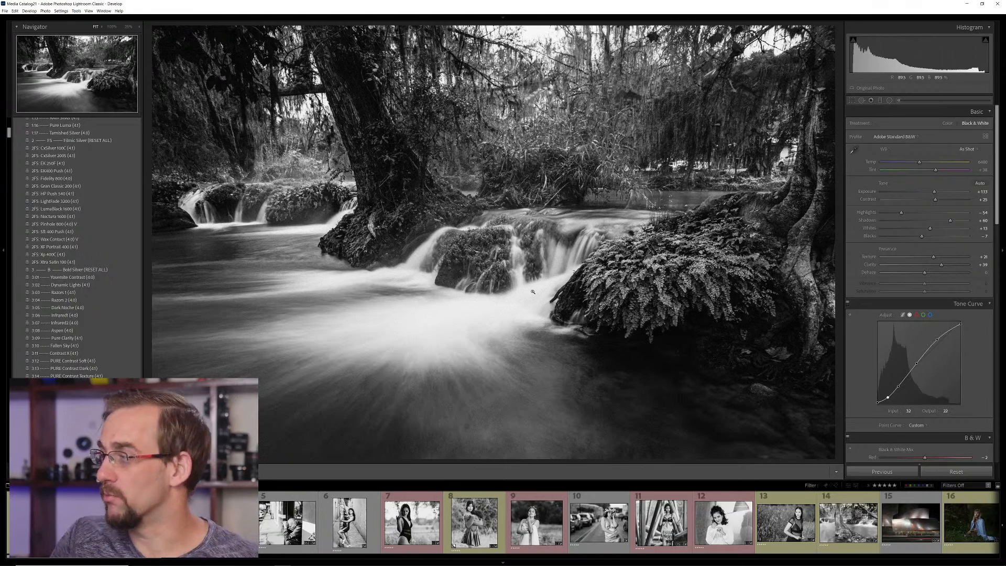
Check the dark bank beneath the ferns up close, and open the portrait of the woman in the black swimsuit for developing
{"action": "left_click", "coordinate": [581, 350]}
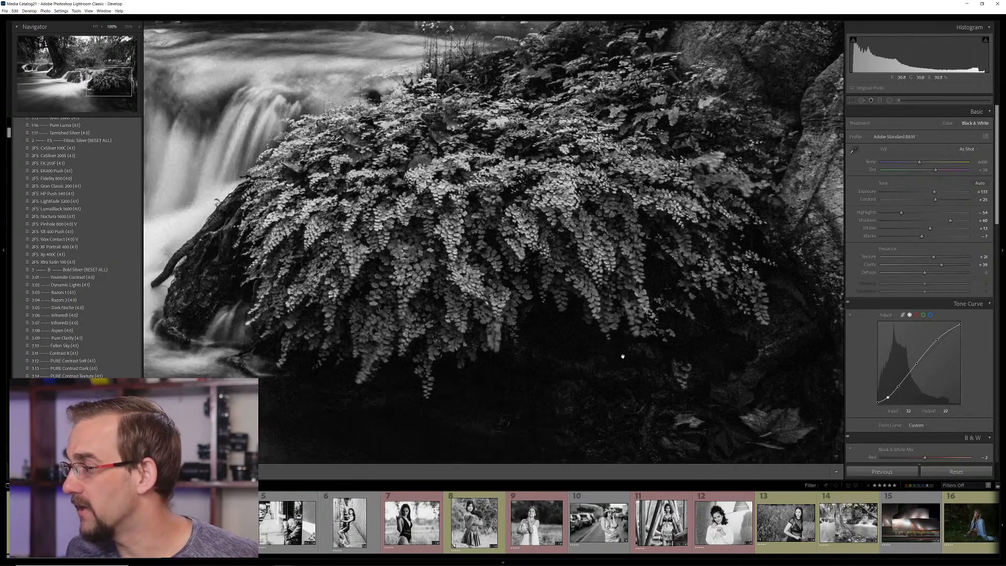
{"action": "left_click", "coordinate": [589, 341]}
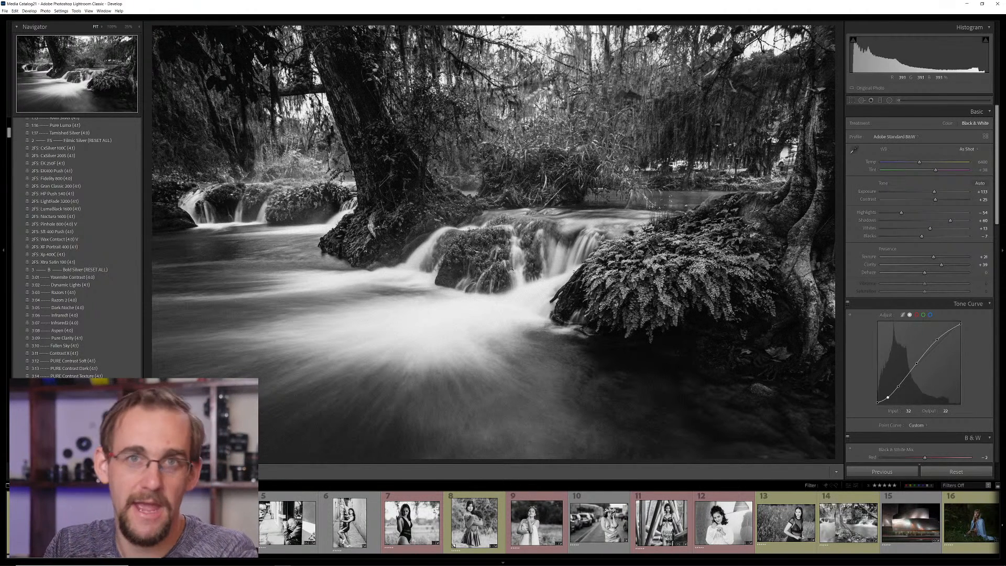
{"action": "key", "text": "g"}
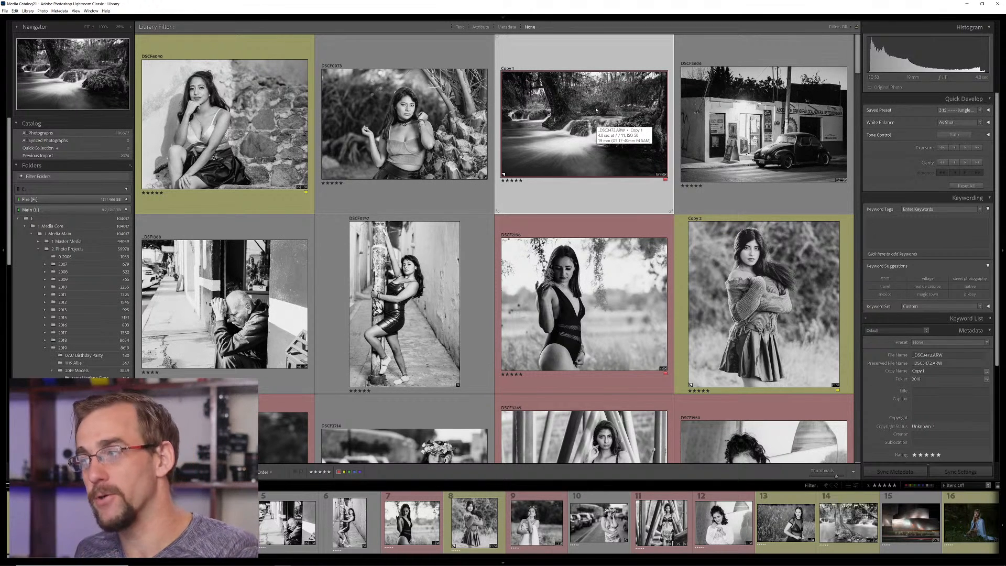
{"action": "left_click", "coordinate": [608, 287]}
{"action": "key", "text": "d"}
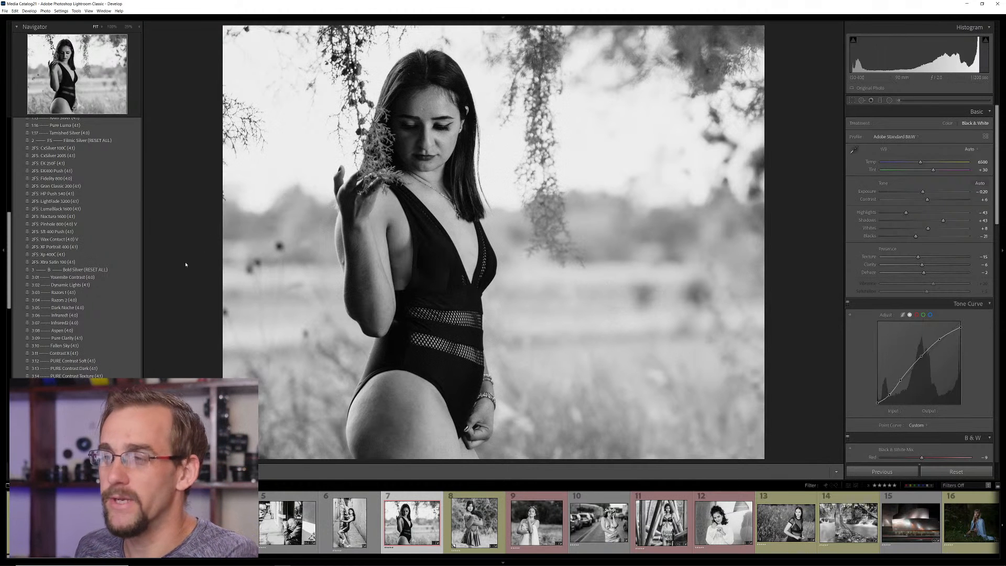
Return the swimsuit portrait to colour with the Classic Silver 4 reset preset, and raise its exposure to about +0.46
{"action": "scroll", "coordinate": [114, 277], "scroll_direction": "up", "scroll_amount": 10}
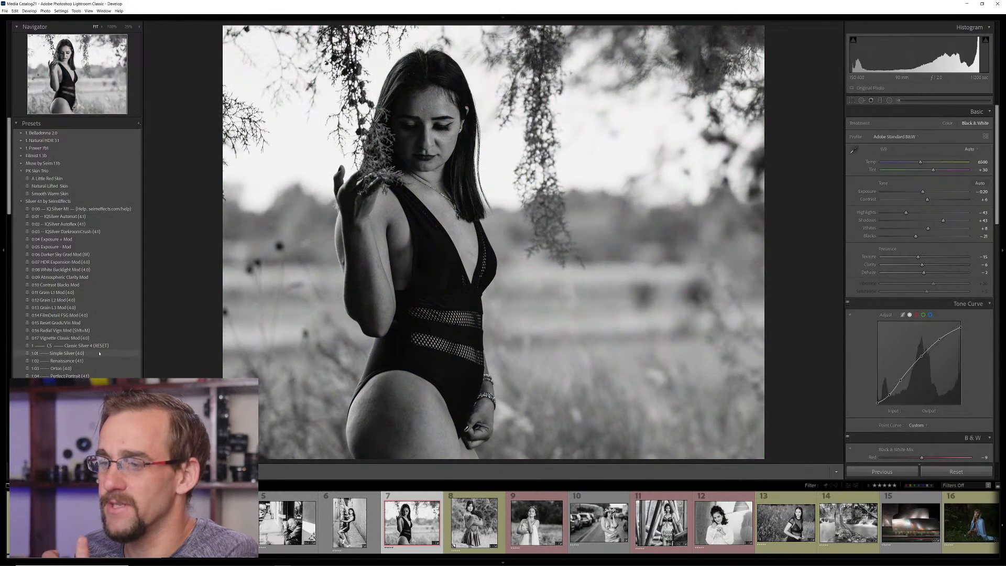
{"action": "left_click", "coordinate": [97, 346]}
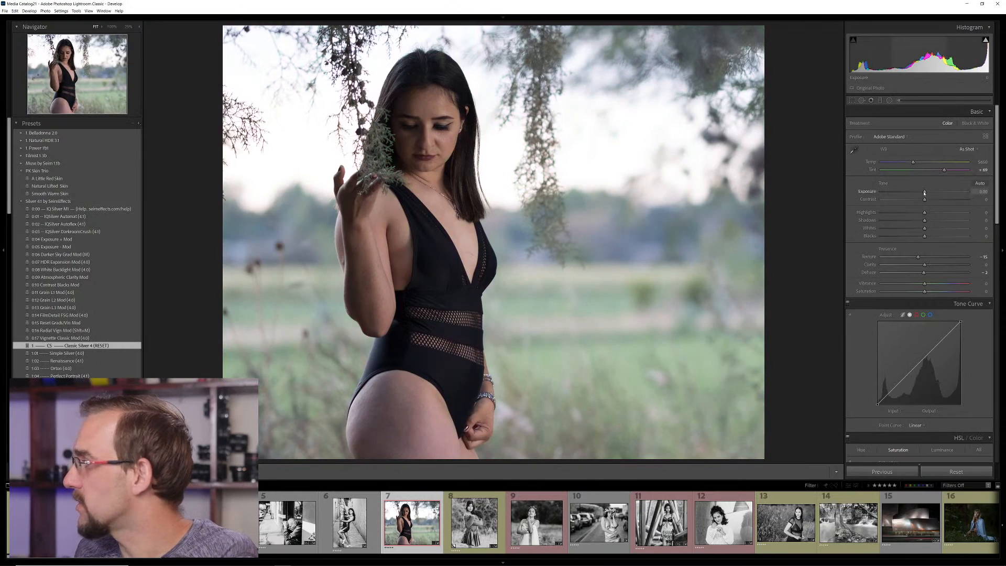
{"action": "left_click_drag", "start_coordinate": [924, 192], "coordinate": [929, 193]}
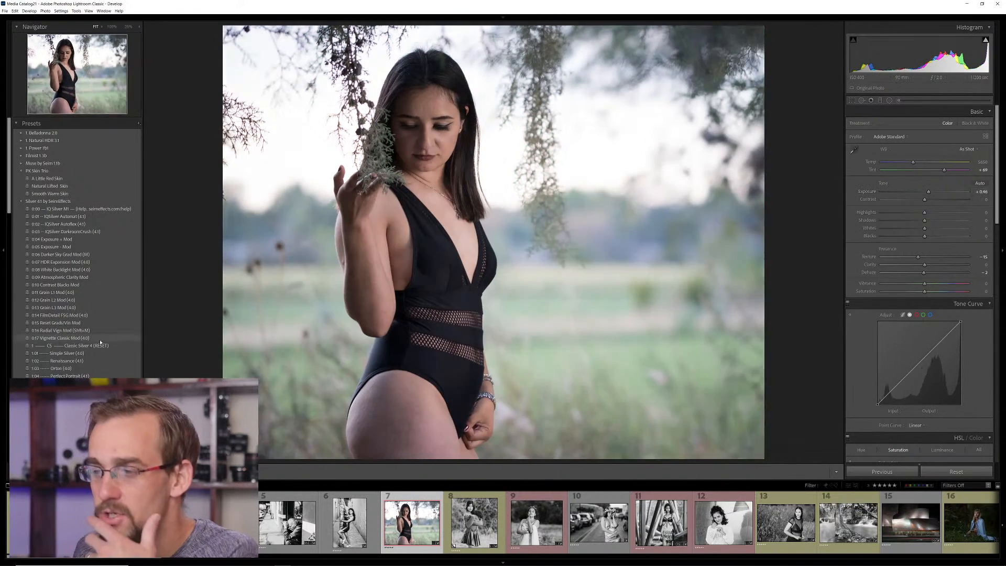
Preview the Bold and Classic Silver presets on the swimsuit portrait, and apply the Filmic Silver preset Fidelity 800
{"action": "scroll", "coordinate": [102, 343], "scroll_direction": "down", "scroll_amount": 6}
{"action": "scroll", "coordinate": [79, 280], "scroll_direction": "down", "scroll_amount": 2}
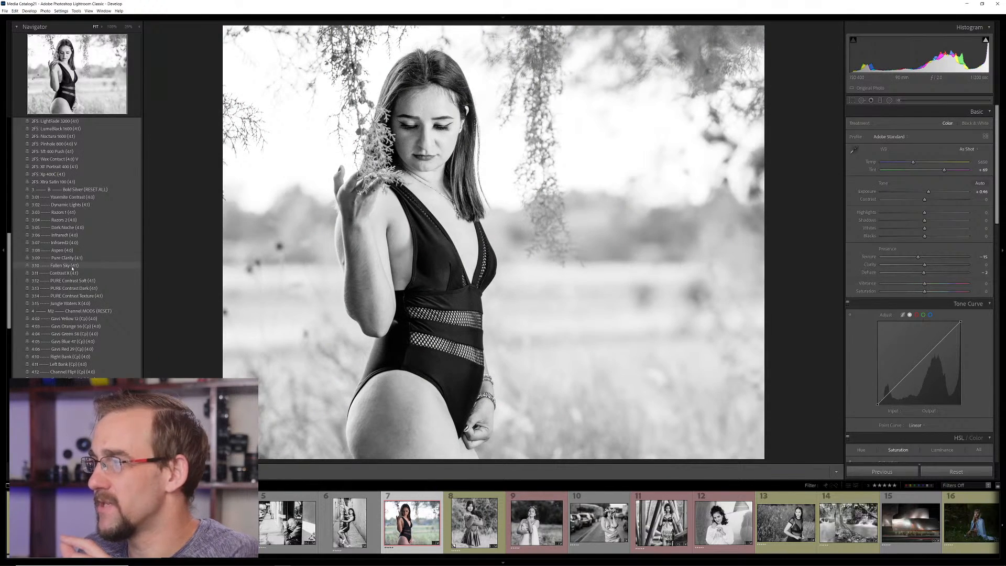
{"action": "scroll", "coordinate": [72, 268], "scroll_direction": "up", "scroll_amount": 8}
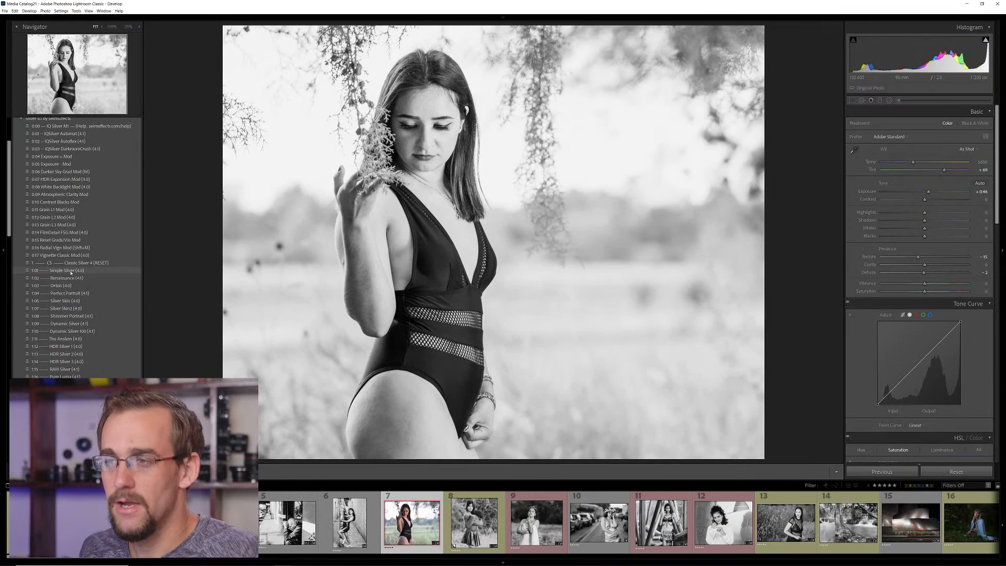
{"action": "scroll", "coordinate": [71, 273], "scroll_direction": "down", "scroll_amount": 5}
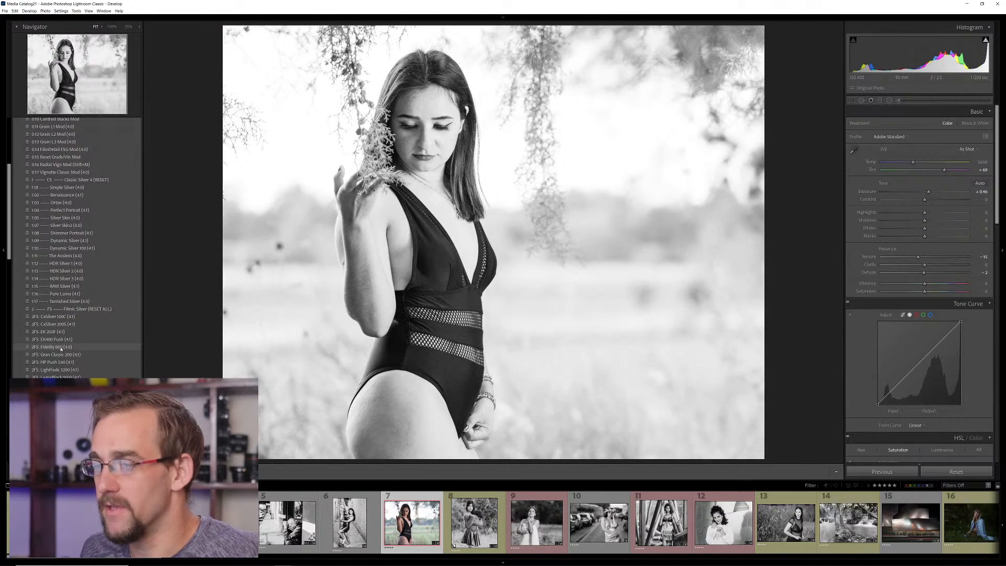
{"action": "left_click", "coordinate": [62, 347]}
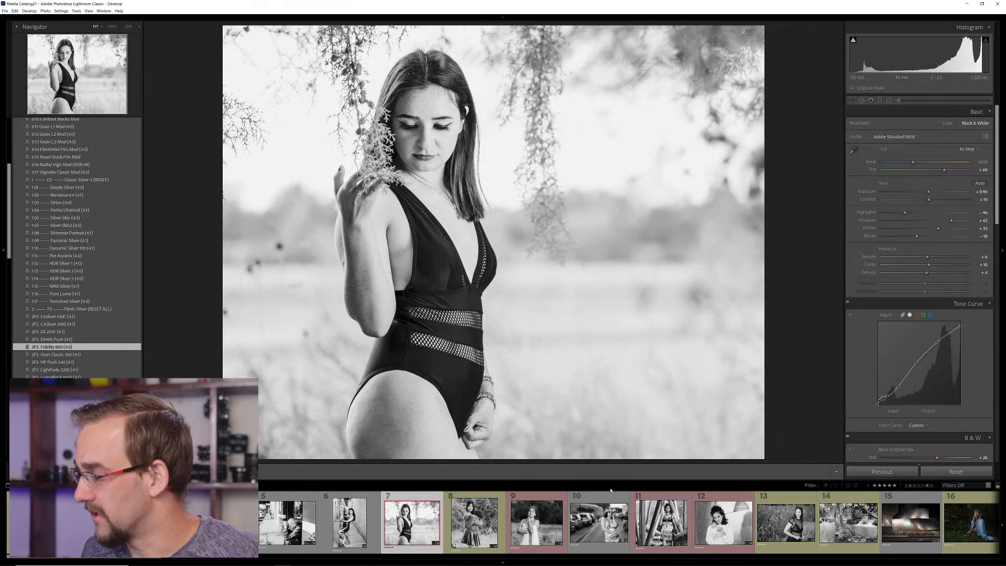
Find the street portrait of the woman wearing a flower crown in the photo grid, and open it for developing
{"action": "key", "text": "g"}
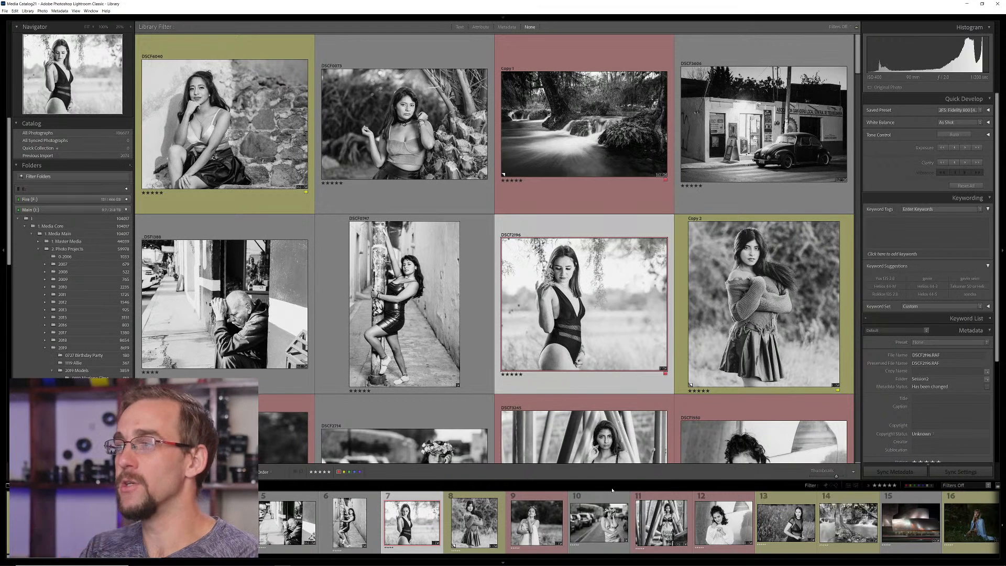
{"action": "scroll", "coordinate": [434, 314], "scroll_direction": "down", "scroll_amount": 2}
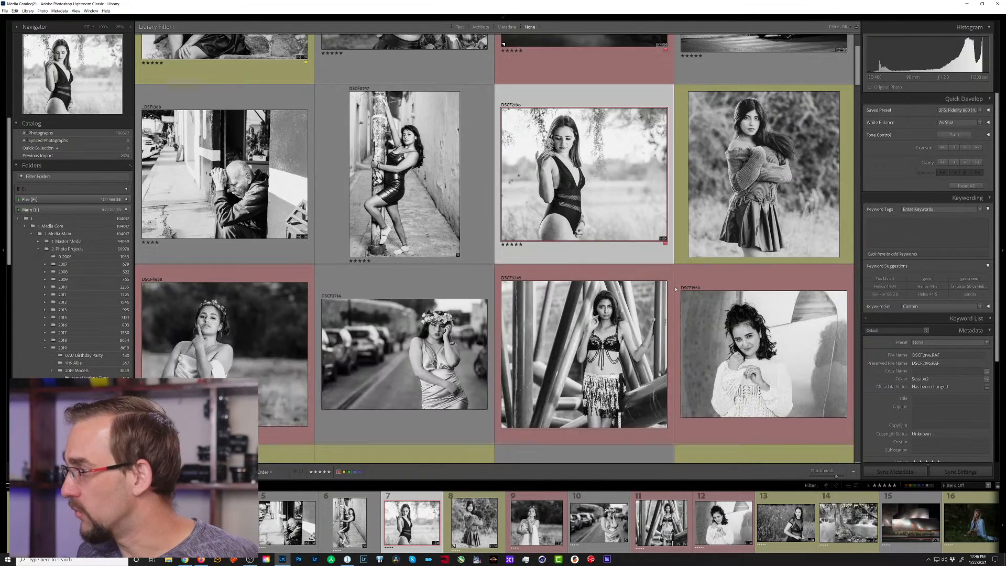
{"action": "scroll", "coordinate": [434, 315], "scroll_direction": "down", "scroll_amount": 3}
{"action": "scroll", "coordinate": [434, 315], "scroll_direction": "up", "scroll_amount": 2}
{"action": "left_click", "coordinate": [412, 237]}
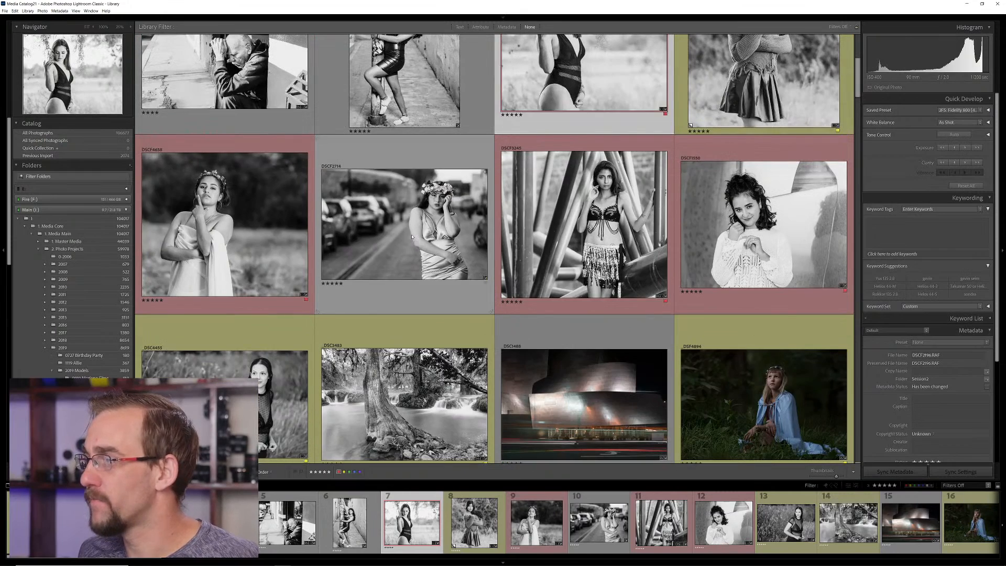
{"action": "key", "text": "d"}
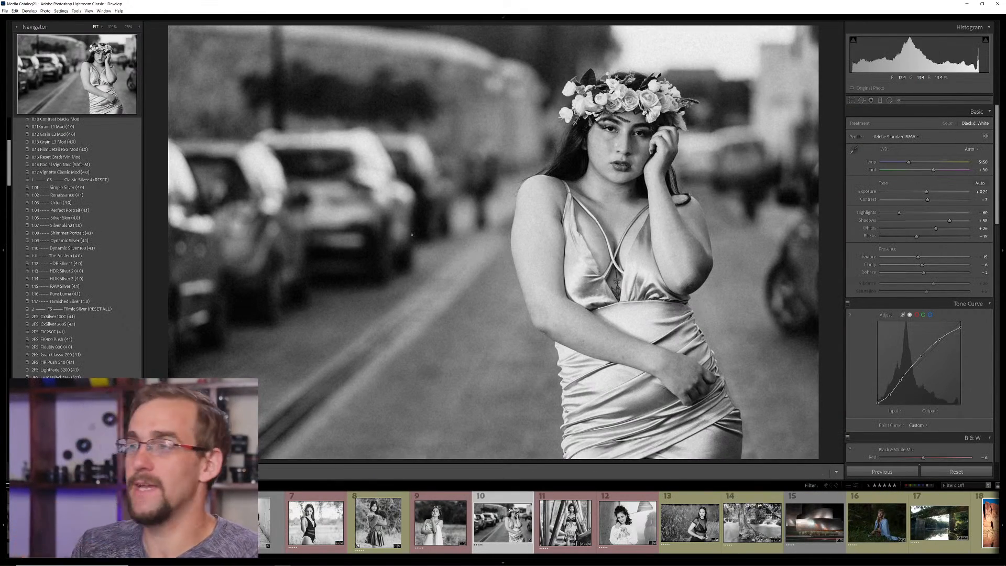
Apply the 0:02 IQSilver Autoflex preset to the flower-crown portrait, and raise its exposure to +0.67
{"action": "scroll", "coordinate": [97, 216], "scroll_direction": "up", "scroll_amount": 4}
{"action": "left_click", "coordinate": [91, 224]}
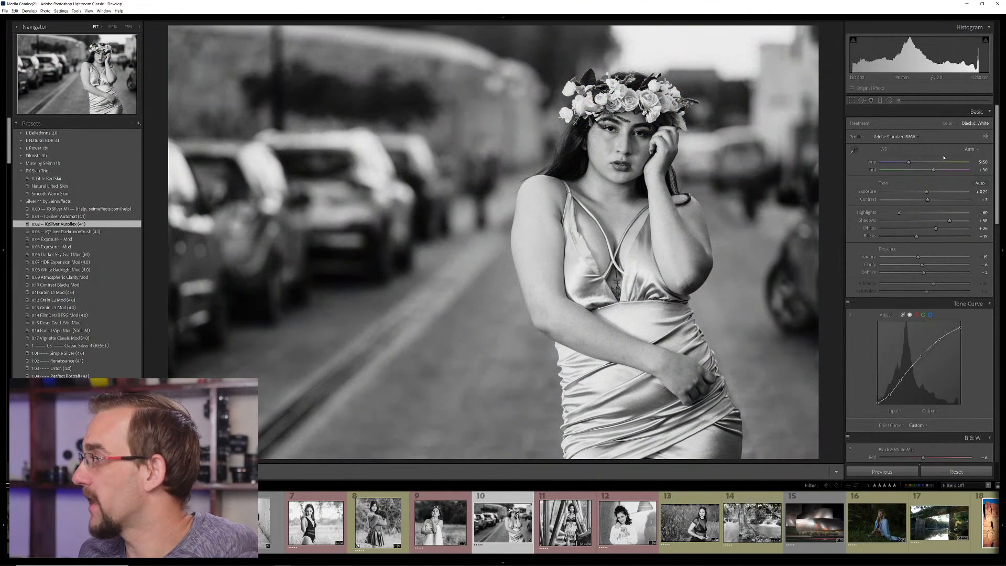
{"action": "left_click_drag", "start_coordinate": [926, 192], "coordinate": [930, 193]}
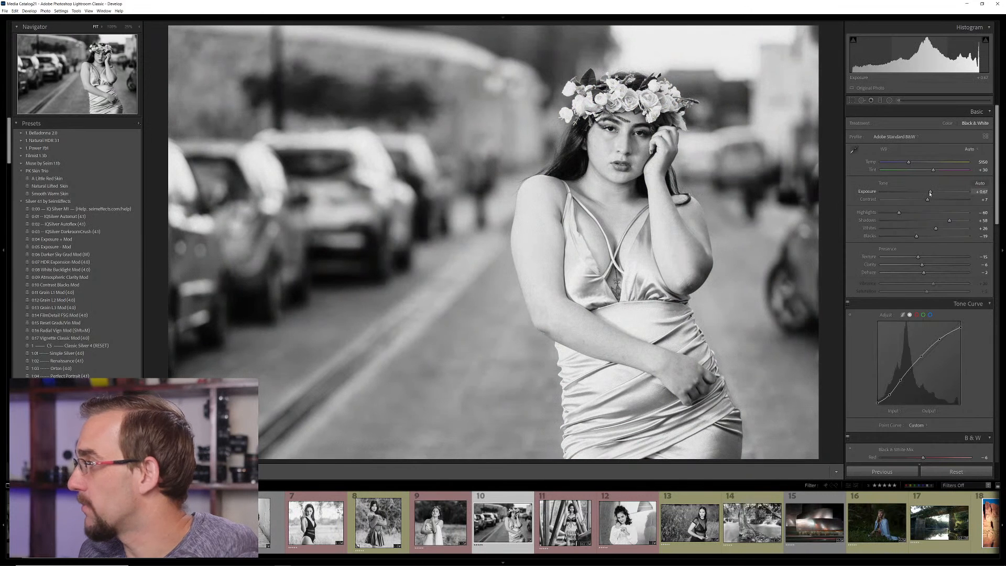
Crop the flower-crown portrait on both sides to a nearly square frame, removing most of the parked cars and the motorcycle
{"action": "key", "text": "r"}
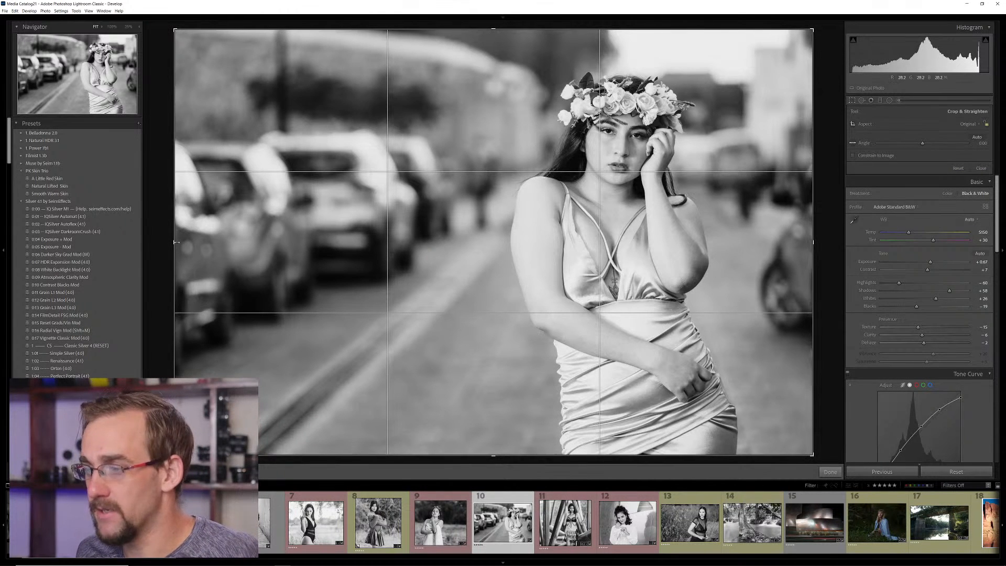
{"action": "left_click_drag", "start_coordinate": [176, 242], "coordinate": [321, 242]}
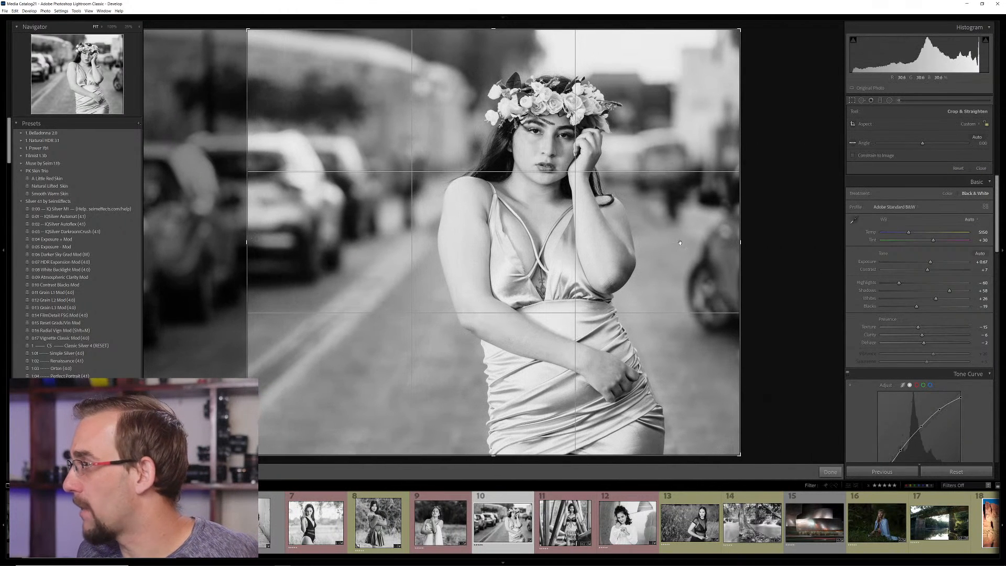
{"action": "left_click_drag", "start_coordinate": [737, 241], "coordinate": [701, 242]}
{"action": "key", "text": "Return"}
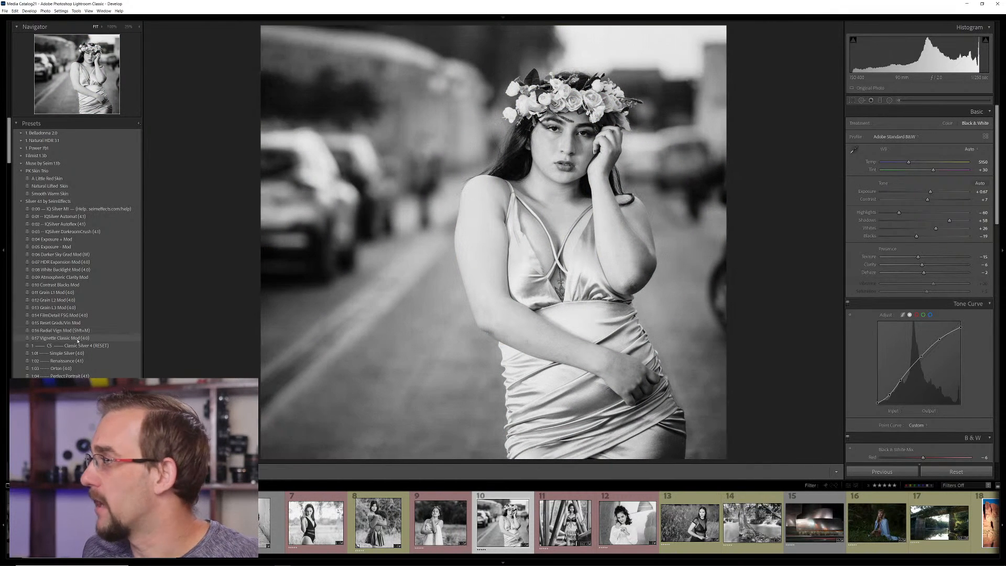
Apply the 0:17 Vignette Classic Mod preset to the cropped portrait, and examine the woman's face and shoulders up close
{"action": "left_click", "coordinate": [77, 339]}
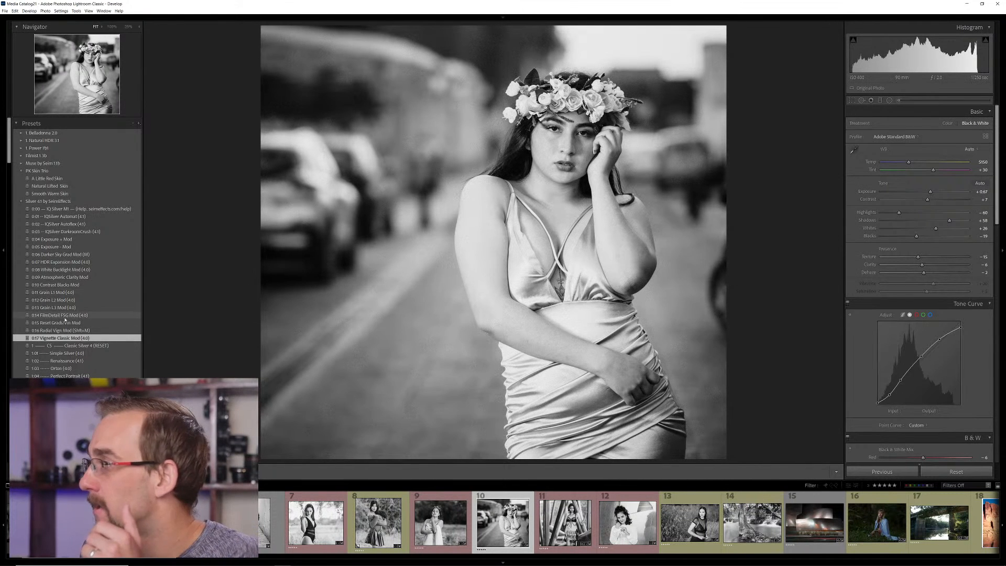
{"action": "left_click", "coordinate": [558, 166]}
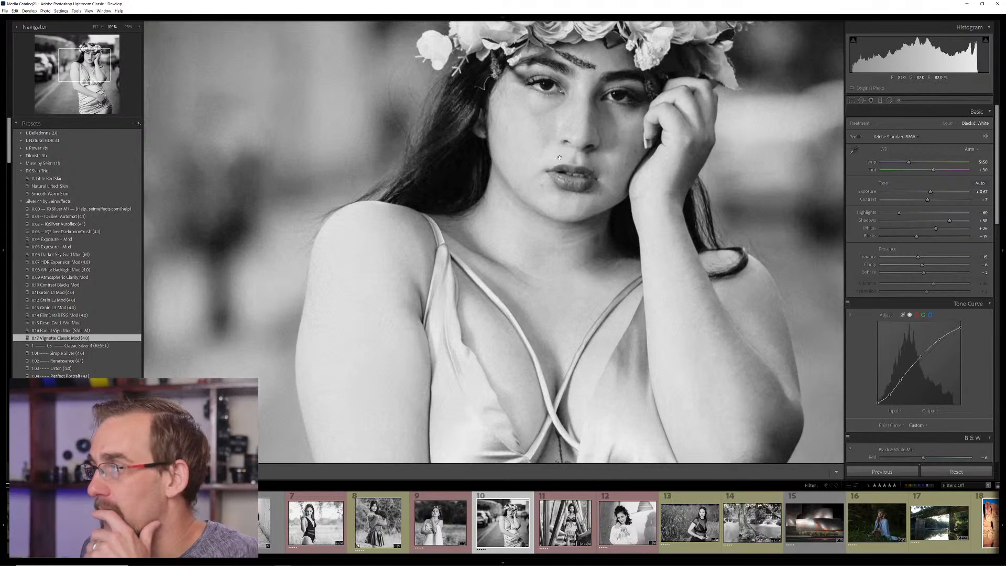
{"action": "left_click", "coordinate": [559, 166]}
{"action": "left_click", "coordinate": [559, 166]}
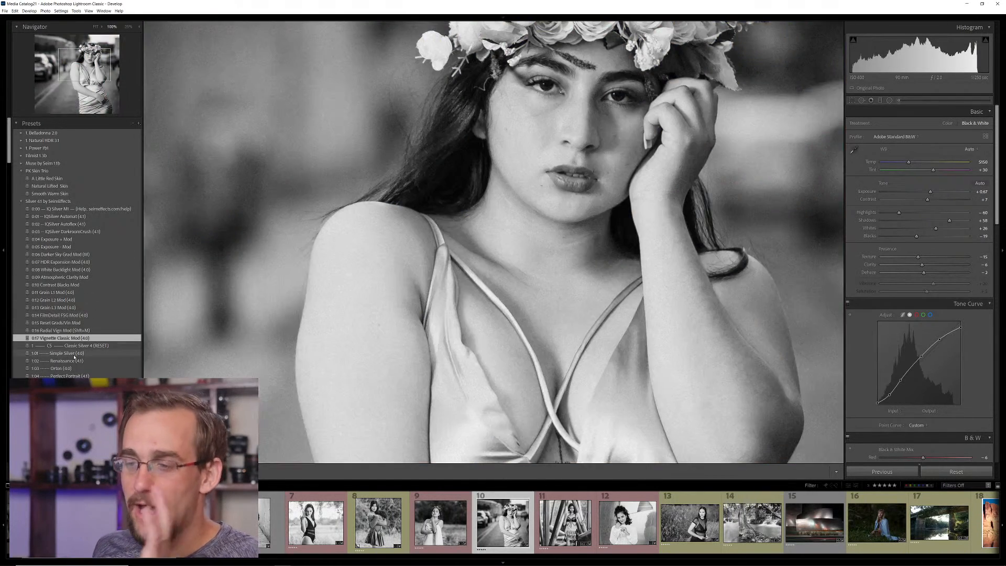
{"action": "scroll", "coordinate": [87, 254], "scroll_direction": "down", "scroll_amount": 4}
{"action": "key", "text": "z"}
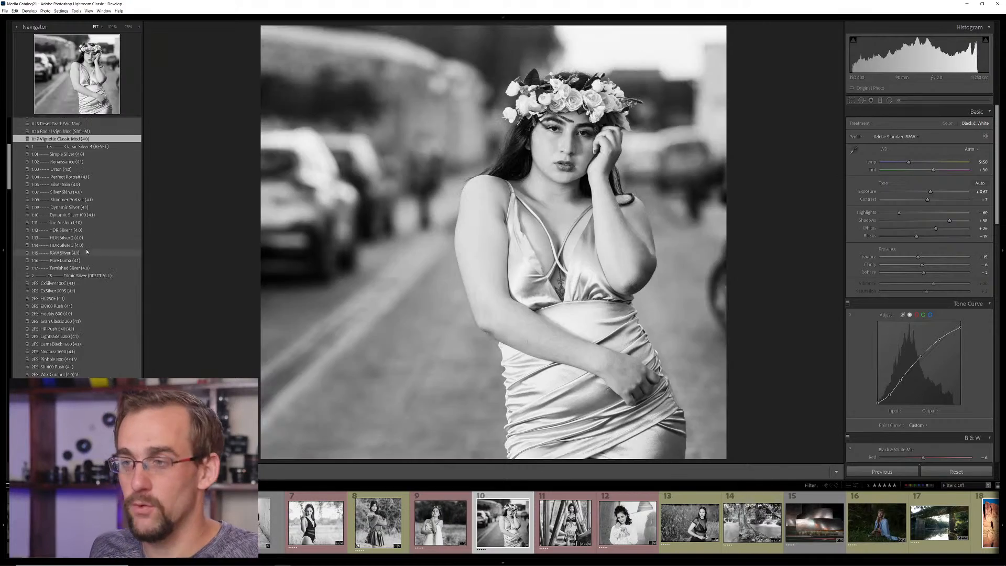
Try the 1:05 Silver Skin preset on the flower-crown portrait with the 0:12 Grain L2 Mod layered over it
{"action": "scroll", "coordinate": [73, 230], "scroll_direction": "up", "scroll_amount": 4}
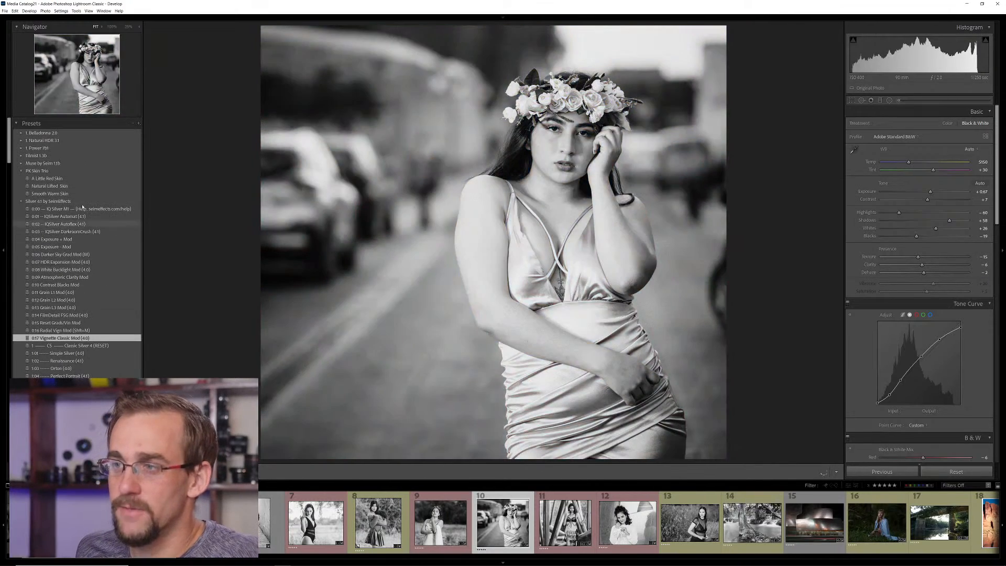
{"action": "scroll", "coordinate": [71, 327], "scroll_direction": "down", "scroll_amount": 12}
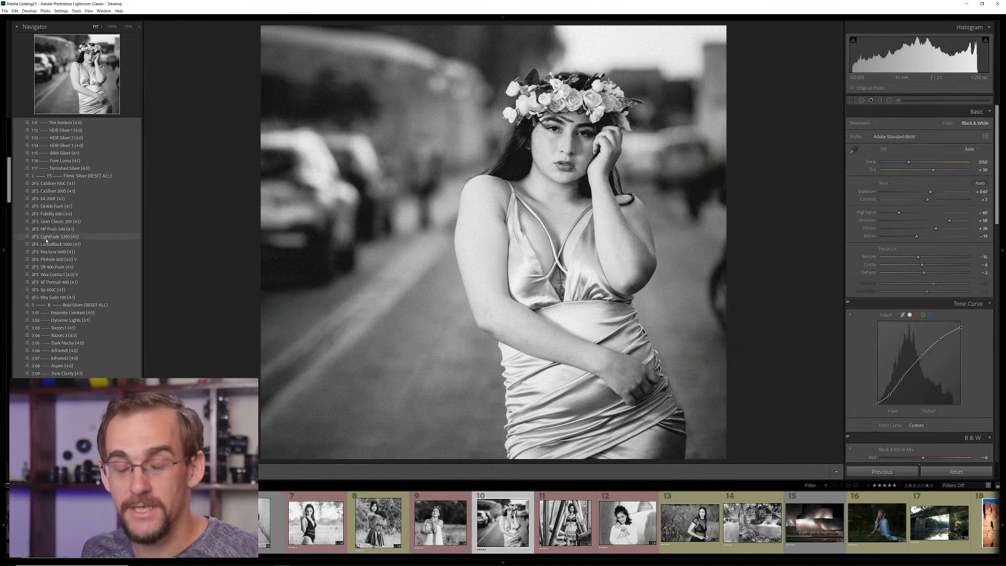
{"action": "scroll", "coordinate": [57, 272], "scroll_direction": "up", "scroll_amount": 8}
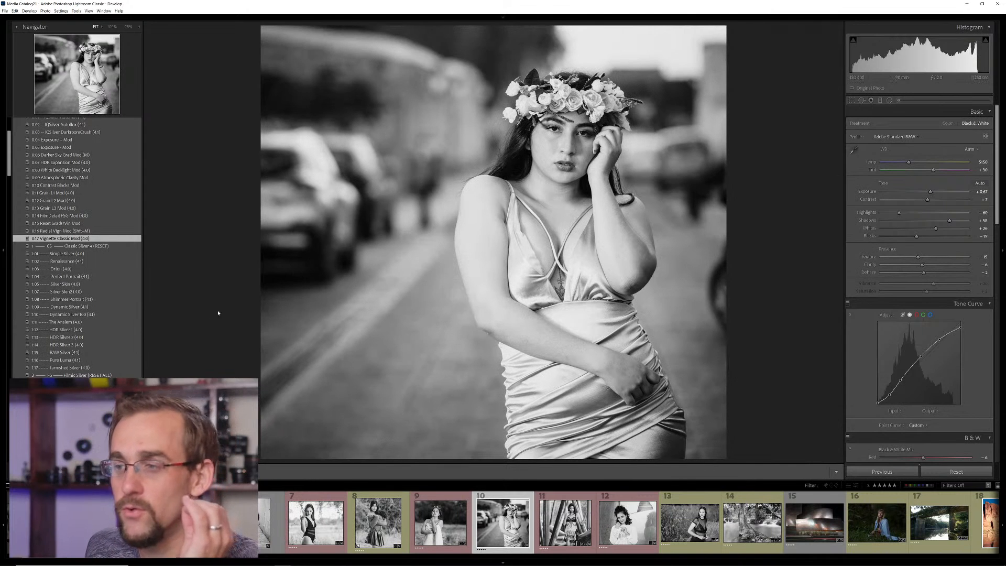
{"action": "left_click", "coordinate": [68, 285]}
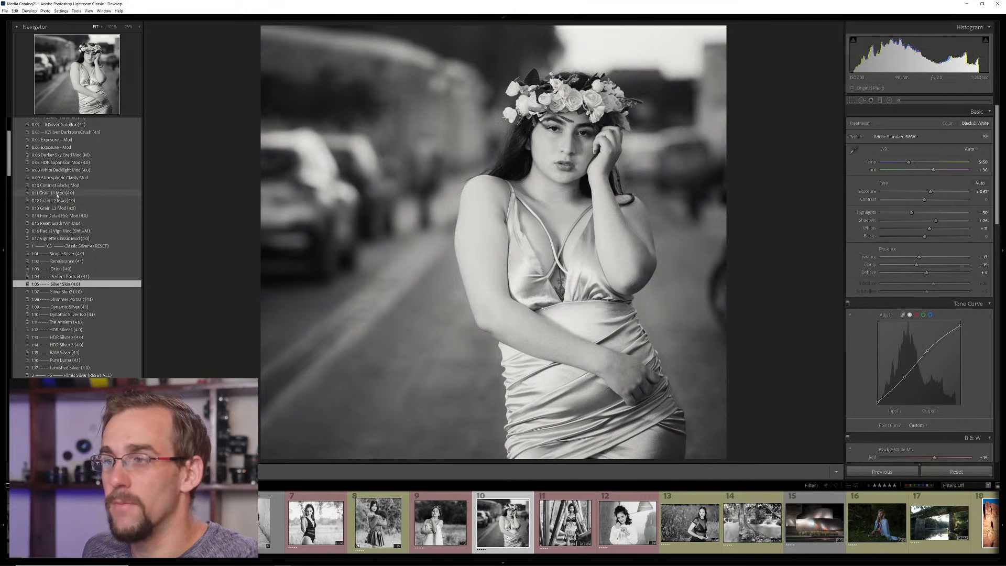
{"action": "left_click", "coordinate": [55, 200]}
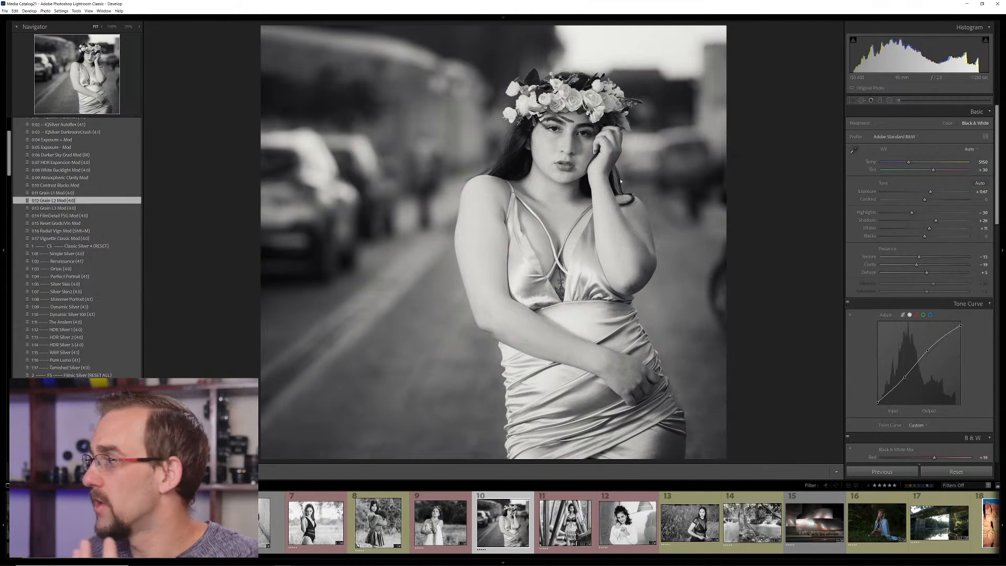
Reset the flower-crown portrait with the Classic Silver 4 reset preset, set exposure to +0.34, and apply the 1:07 Silver Skin2 preset
{"action": "left_click", "coordinate": [104, 245]}
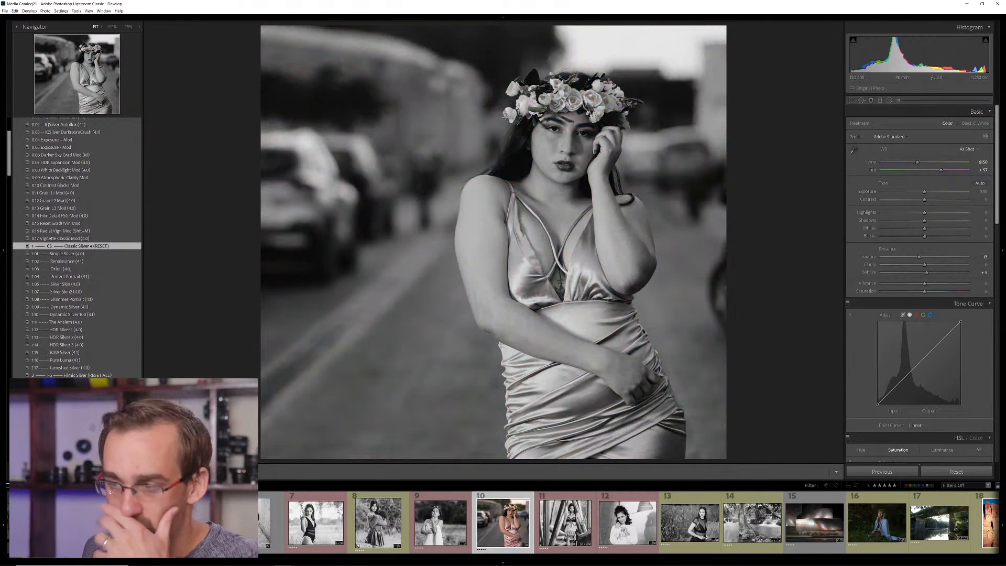
{"action": "key", "text": "ctrl+z"}
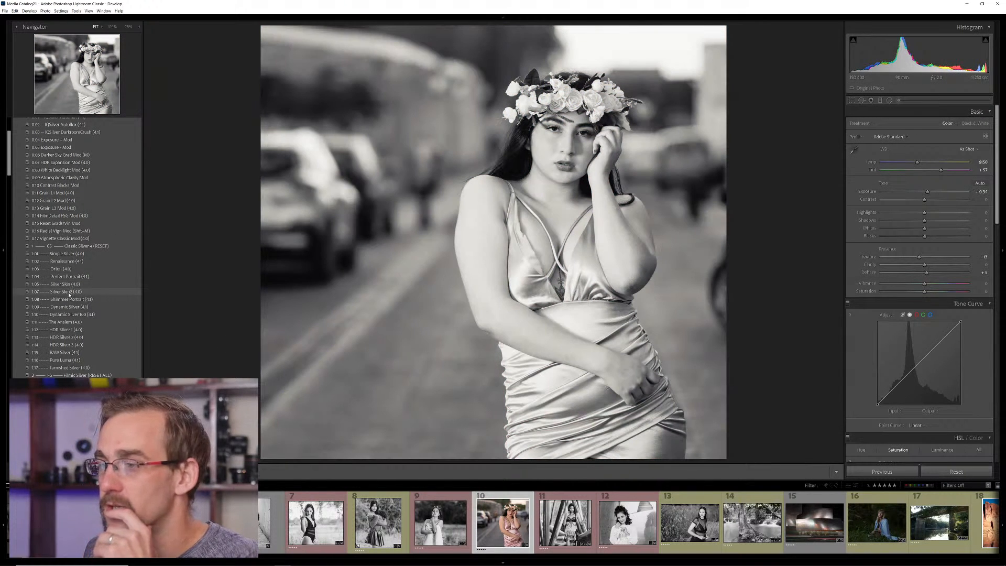
{"action": "left_click", "coordinate": [69, 292]}
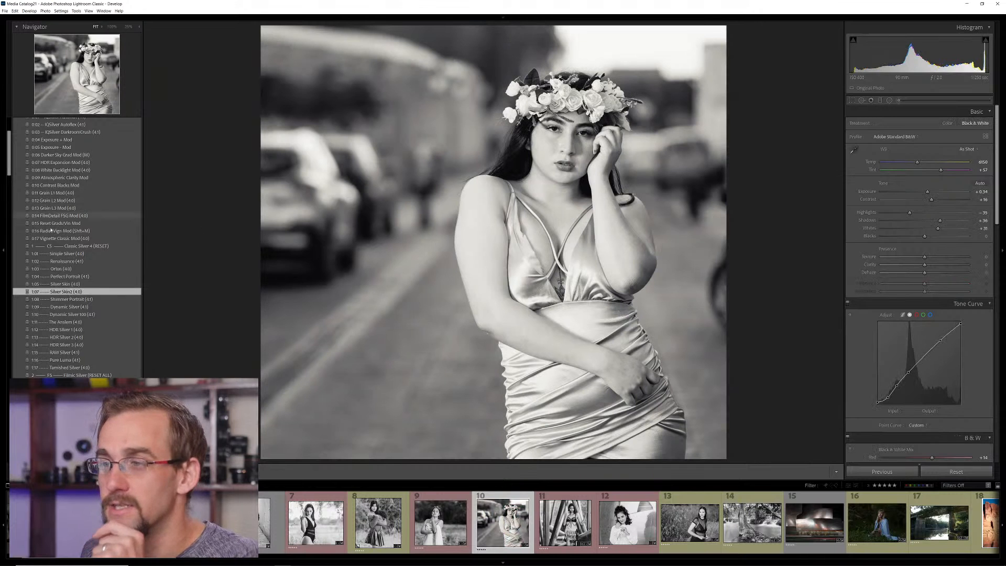
Layer the 0:12 Grain L2 Mod and 0:14 FilmDetail FSG Mod onto the portrait, and inspect the grain around the face
{"action": "left_click", "coordinate": [64, 201]}
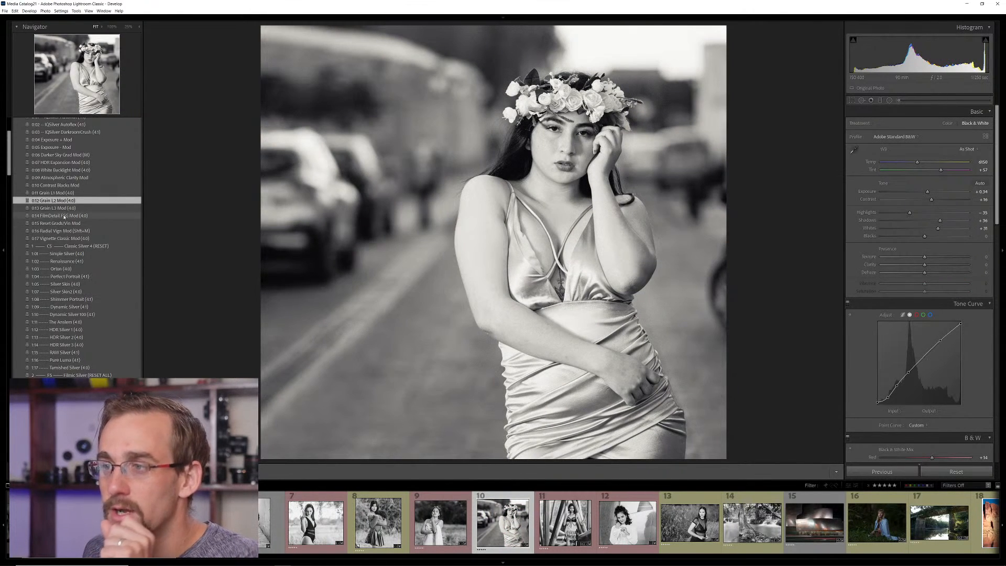
{"action": "left_click", "coordinate": [64, 215]}
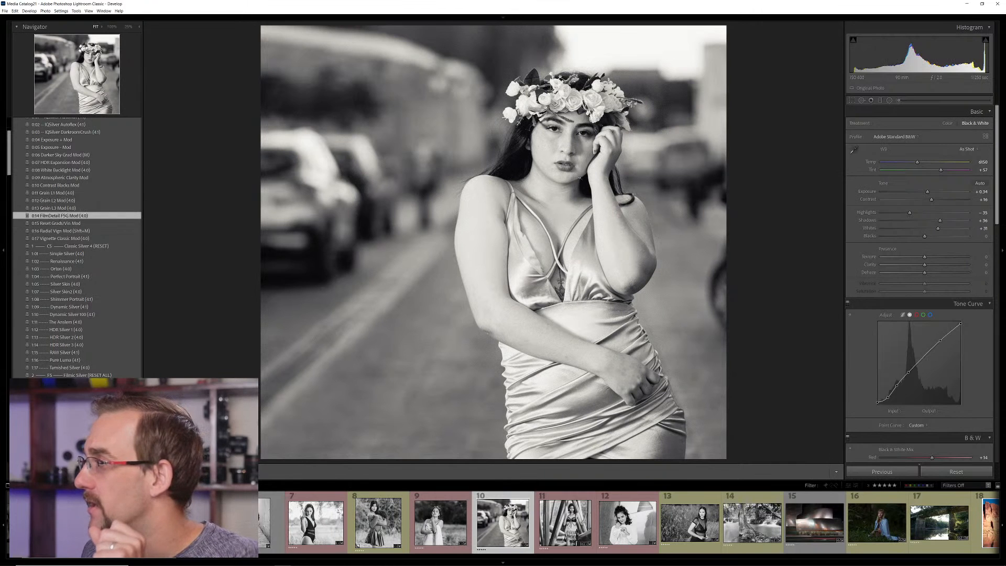
{"action": "left_click", "coordinate": [592, 134]}
{"action": "left_click_drag", "start_coordinate": [594, 133], "coordinate": [586, 209]}
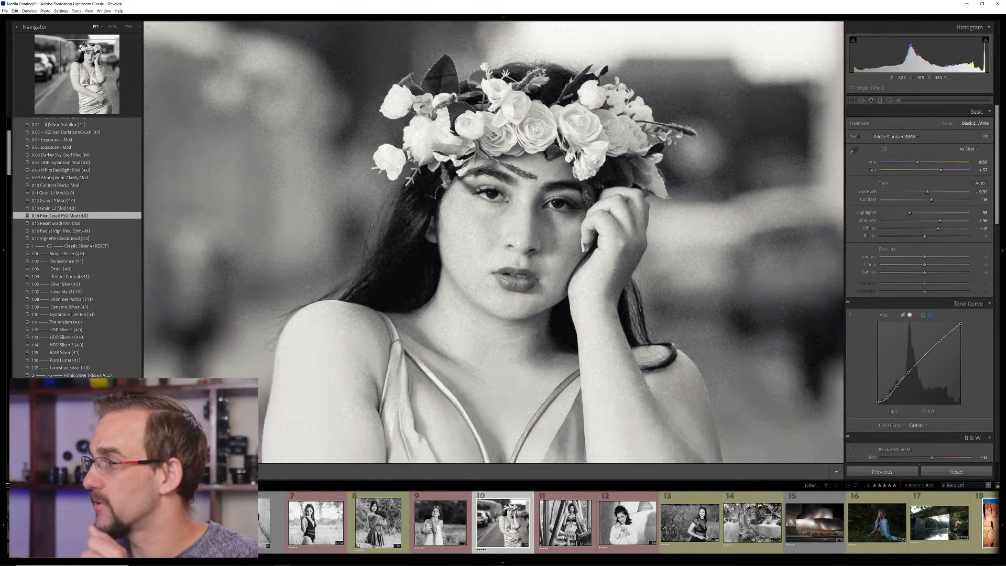
Open the night photo of the metal-clad building and reset it with the Bold Silver reset preset
{"action": "left_click", "coordinate": [375, 225]}
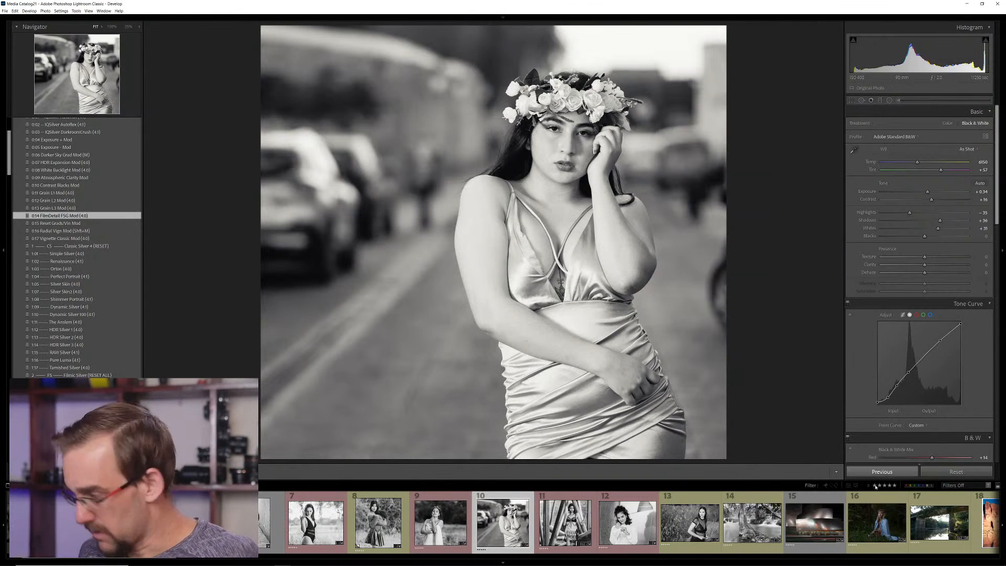
{"action": "left_click", "coordinate": [815, 522]}
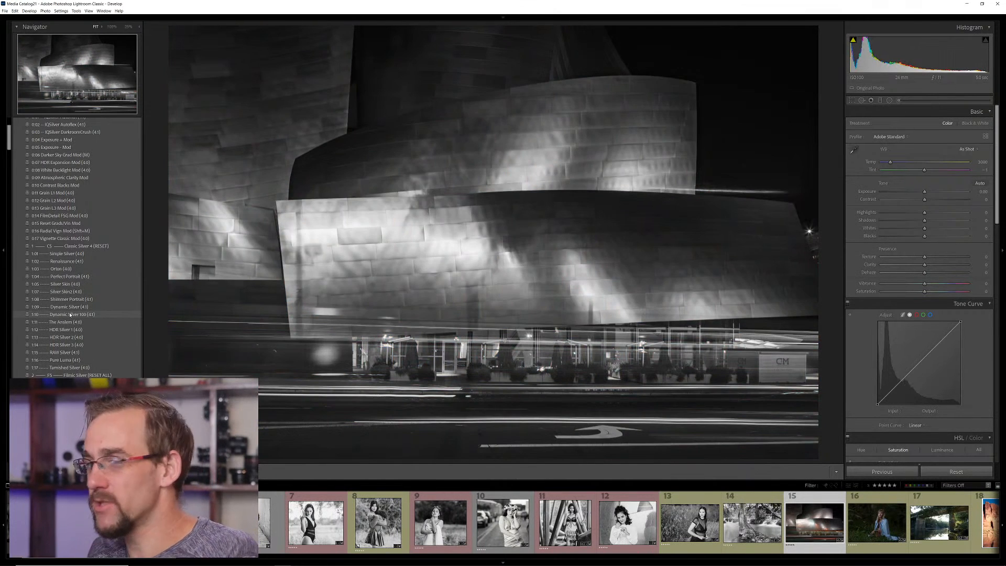
{"action": "scroll", "coordinate": [70, 315], "scroll_direction": "down", "scroll_amount": 10}
{"action": "left_click", "coordinate": [74, 185]}
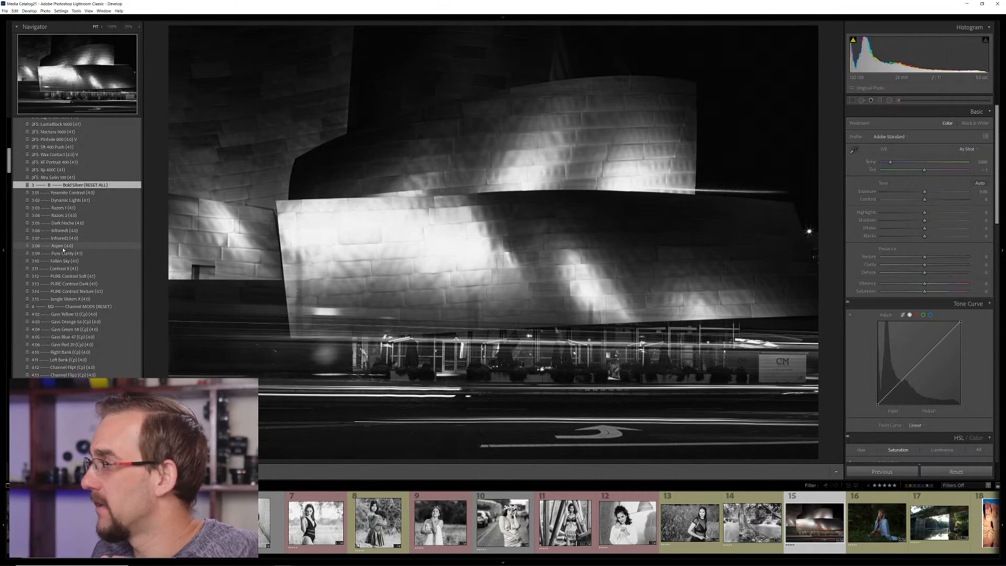
Compare the 3:08 Aspen and 3:11 Contrast X presets on the building, keeping Contrast X and inspecting the metal panels up close
{"action": "left_click", "coordinate": [63, 248]}
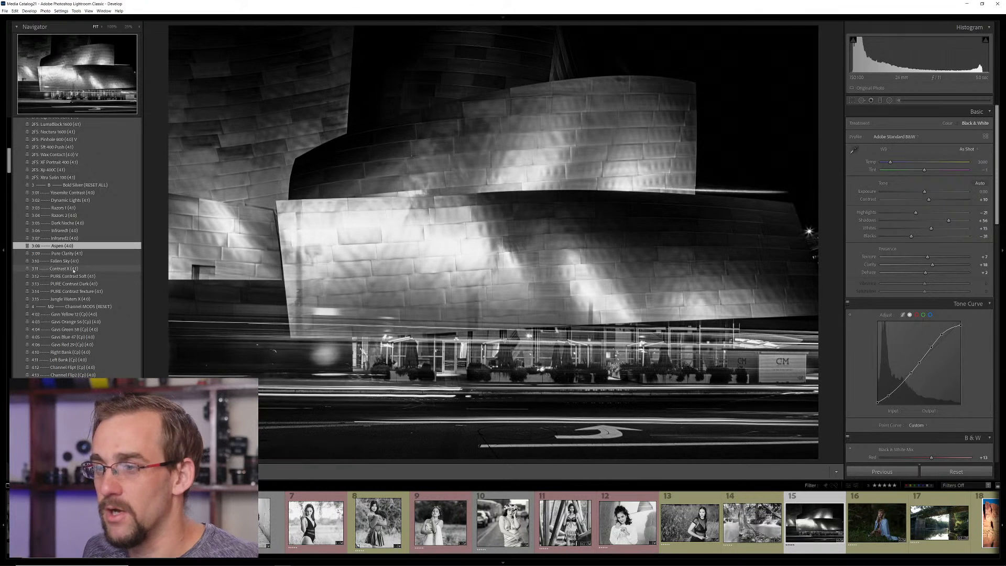
{"action": "left_click", "coordinate": [73, 268]}
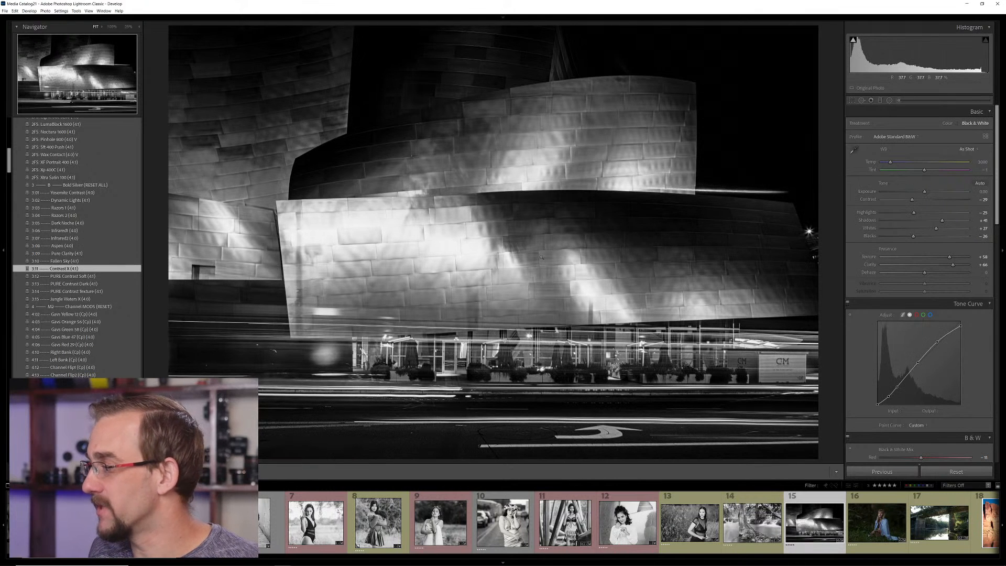
{"action": "left_click", "coordinate": [475, 243]}
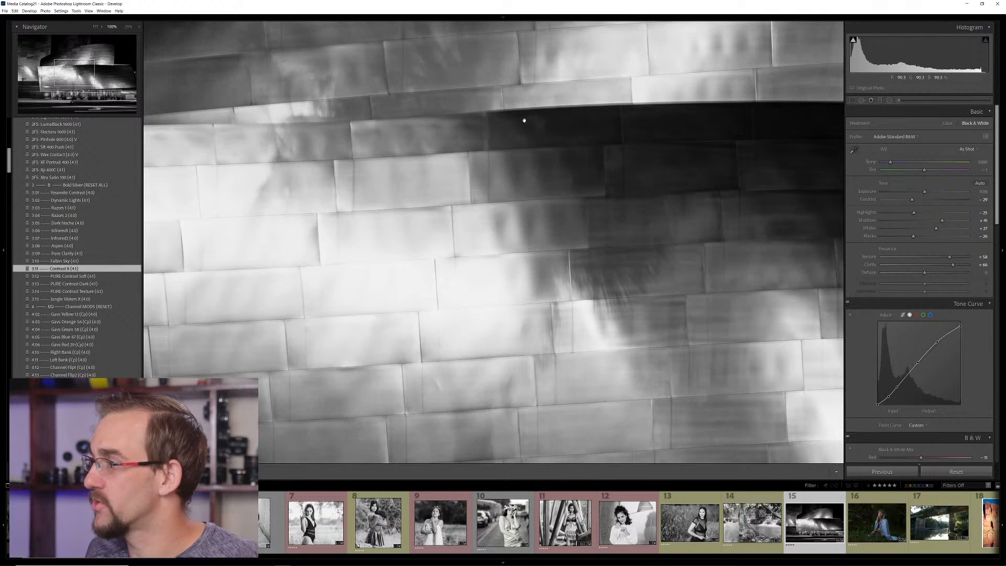
{"action": "left_click", "coordinate": [591, 253]}
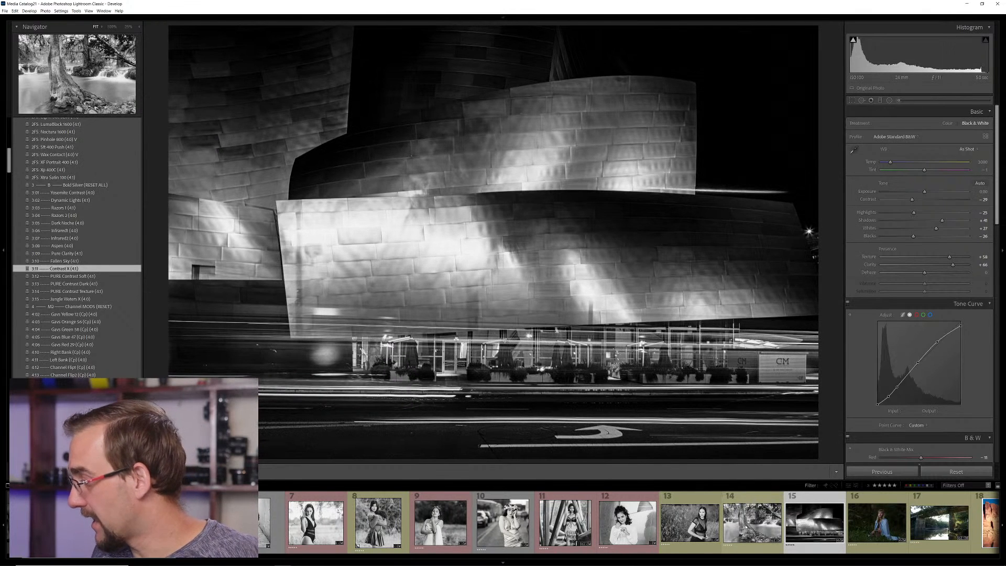
Open the river bridge photo and rotate its crop slightly to straighten the scene
{"action": "left_click", "coordinate": [939, 522]}
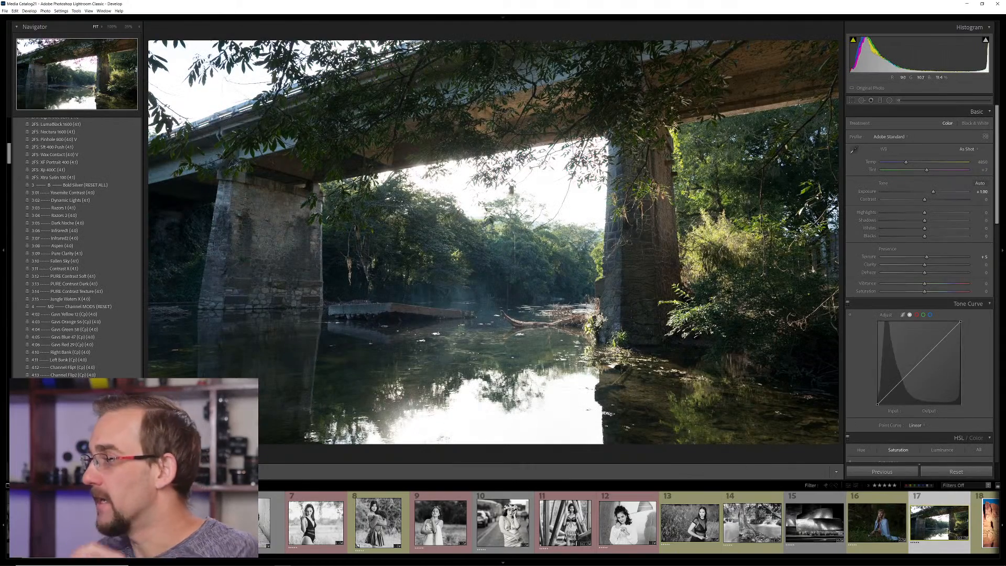
{"action": "key", "text": "r"}
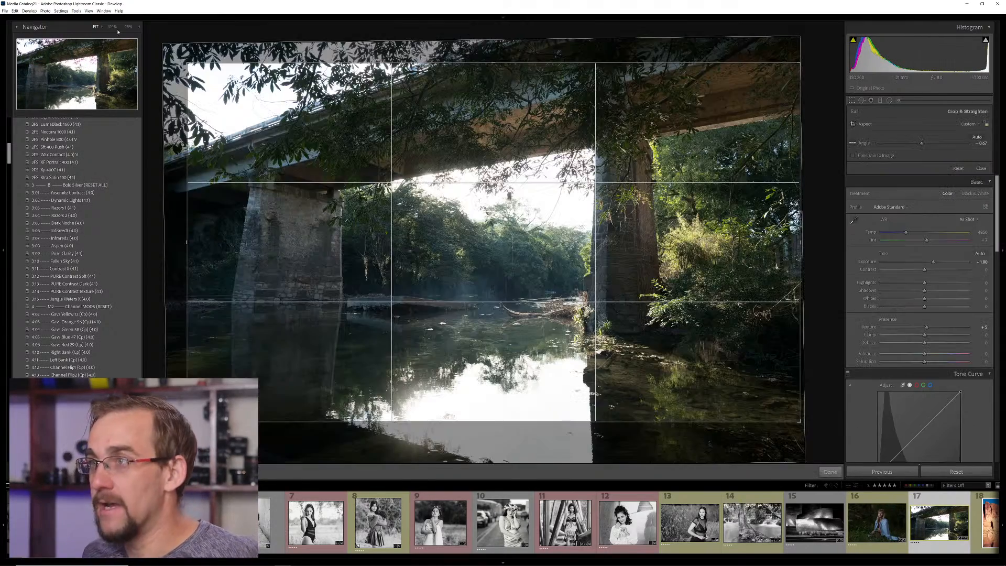
{"action": "left_click_drag", "start_coordinate": [183, 59], "coordinate": [183, 61]}
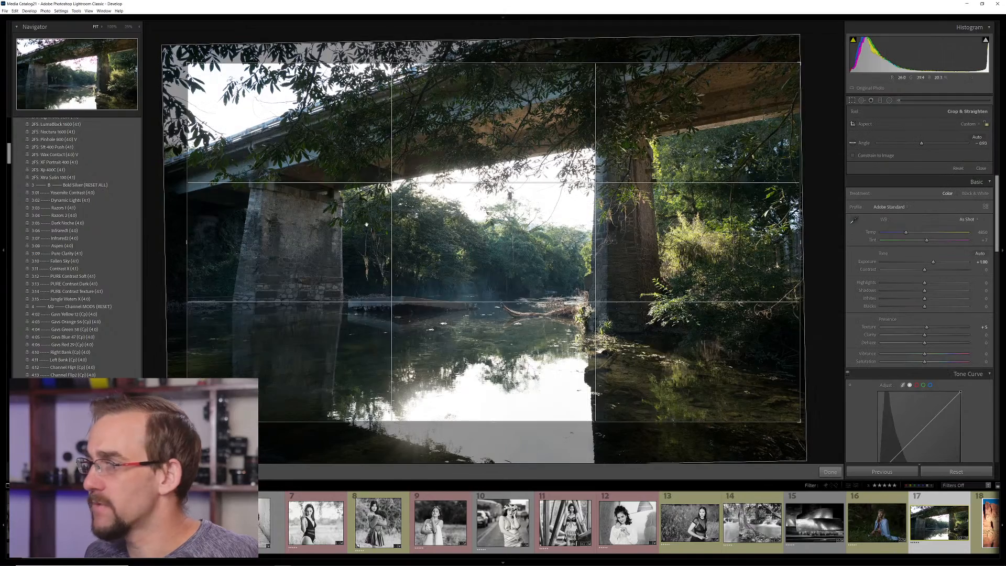
{"action": "key", "text": "r"}
Try the 0:03 IQSilver DarkroomCrush preset on the bridge photo with texture and clarity raised
{"action": "scroll", "coordinate": [62, 173], "scroll_direction": "up", "scroll_amount": 15}
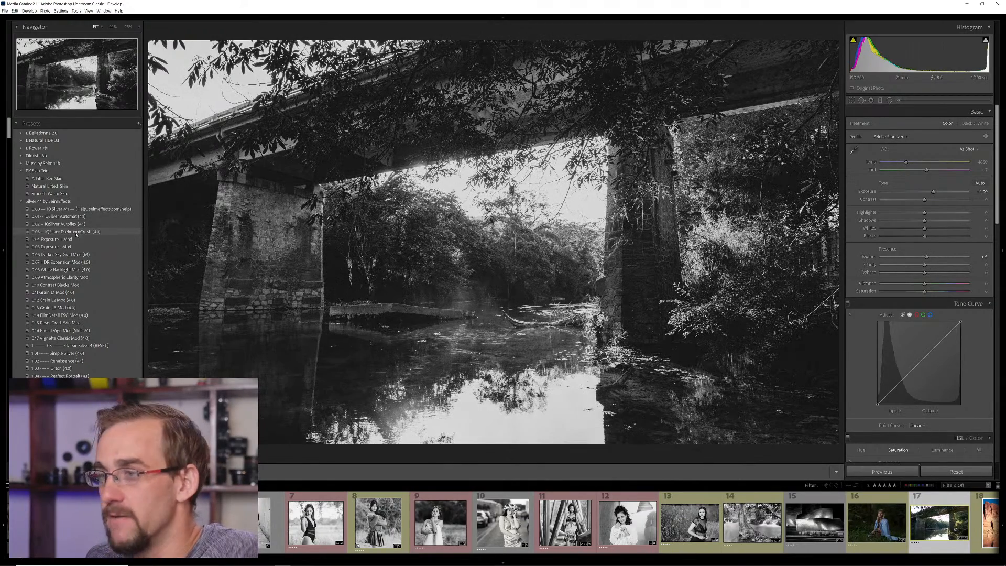
{"action": "left_click", "coordinate": [76, 232]}
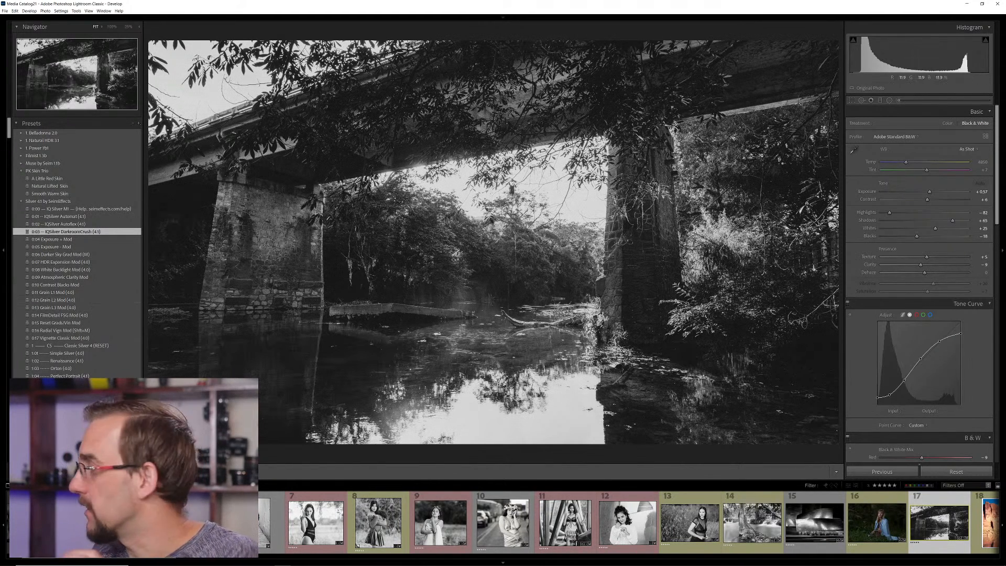
{"action": "left_click_drag", "start_coordinate": [927, 257], "coordinate": [933, 267]}
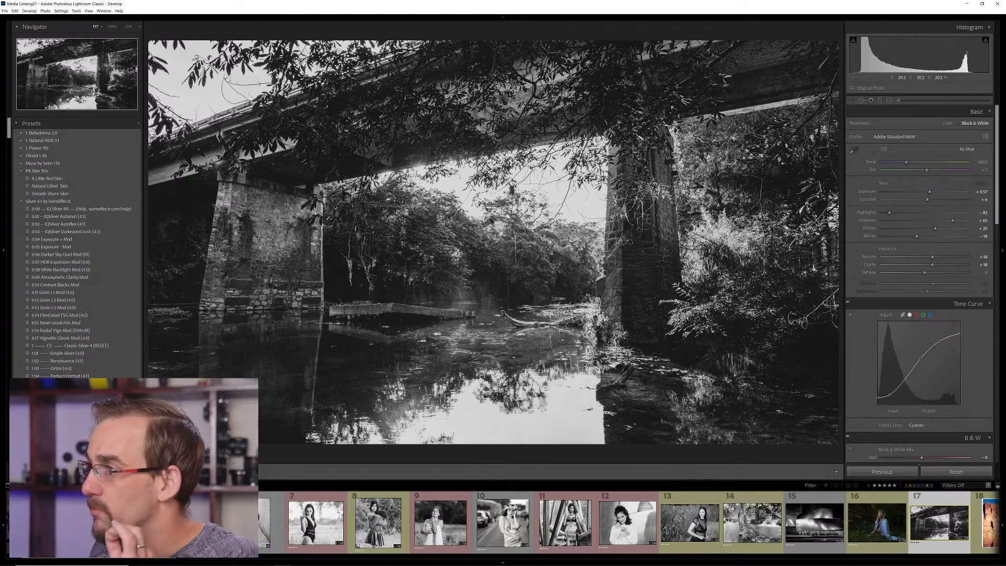
Apply the 1:13 HDR Silver 2 preset to the bridge photo and set exposure to 0.00
{"action": "scroll", "coordinate": [61, 346], "scroll_direction": "down", "scroll_amount": 10}
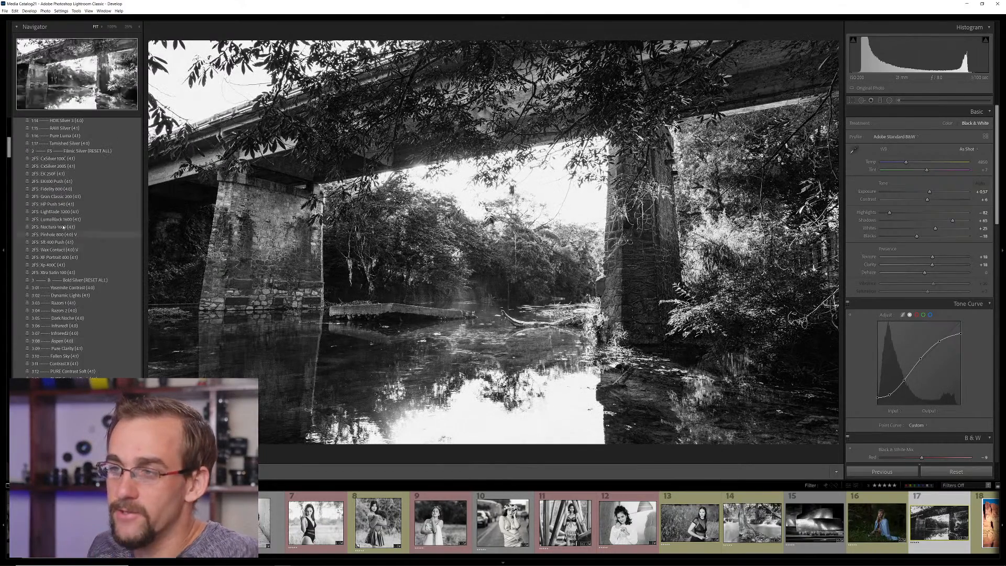
{"action": "scroll", "coordinate": [82, 246], "scroll_direction": "up", "scroll_amount": 8}
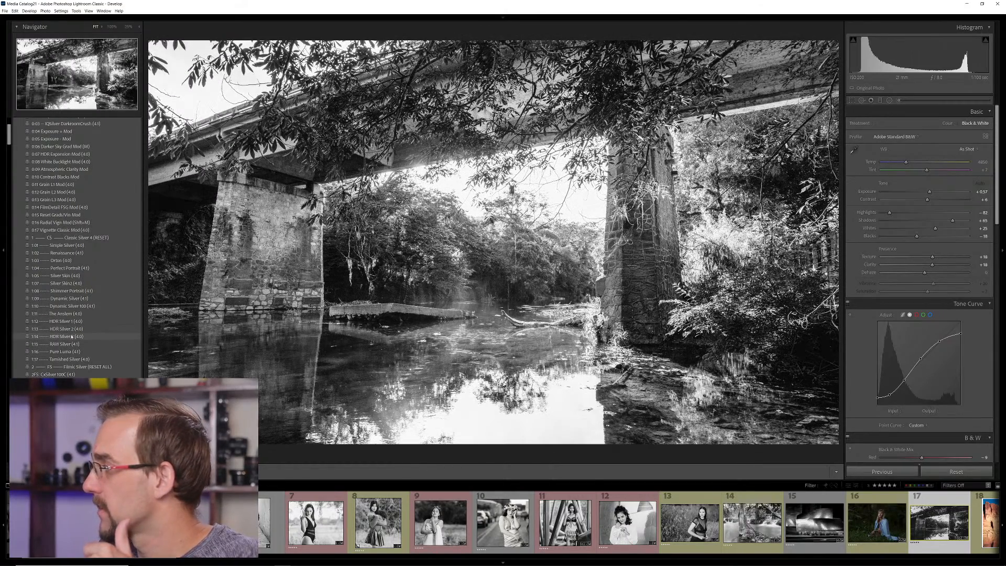
{"action": "left_click", "coordinate": [66, 329]}
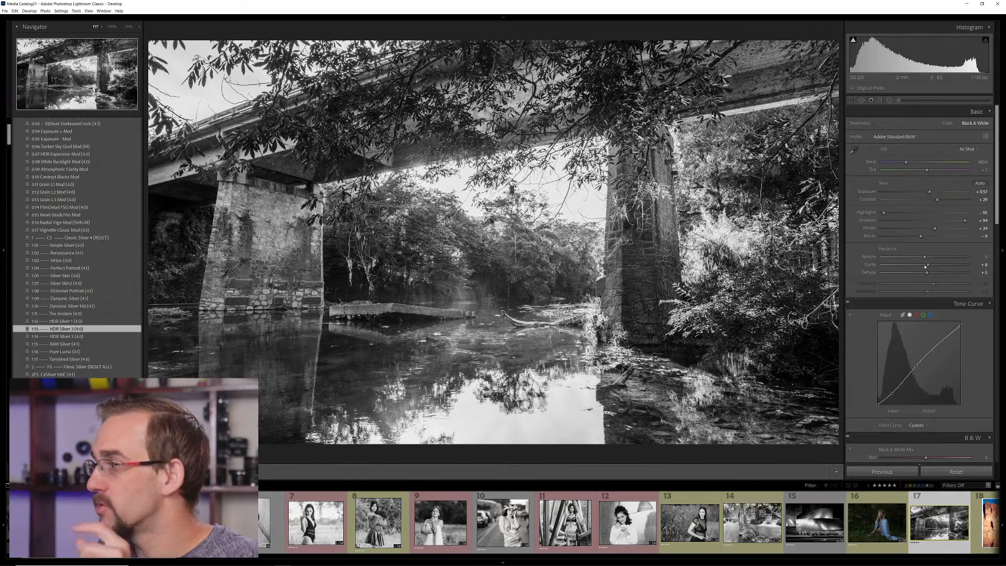
{"action": "left_click_drag", "start_coordinate": [930, 193], "coordinate": [927, 194]}
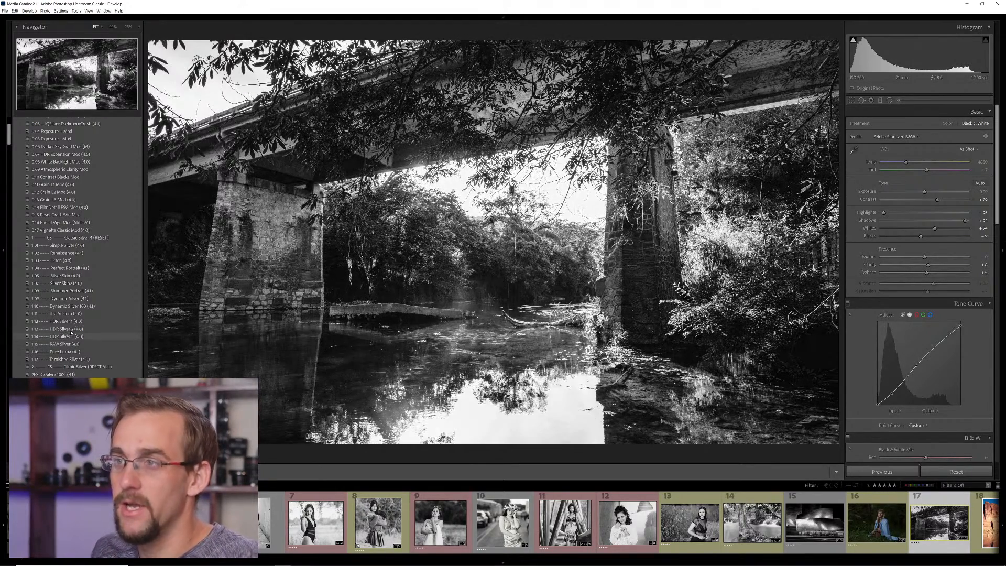
{"action": "scroll", "coordinate": [105, 236], "scroll_direction": "up", "scroll_amount": 4}
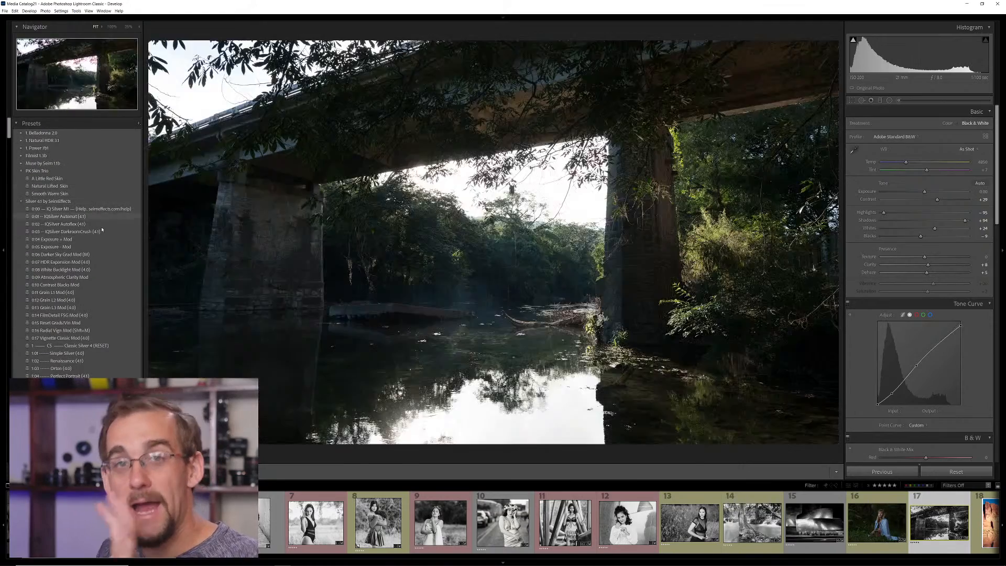
{"action": "scroll", "coordinate": [73, 297], "scroll_direction": "down", "scroll_amount": 4}
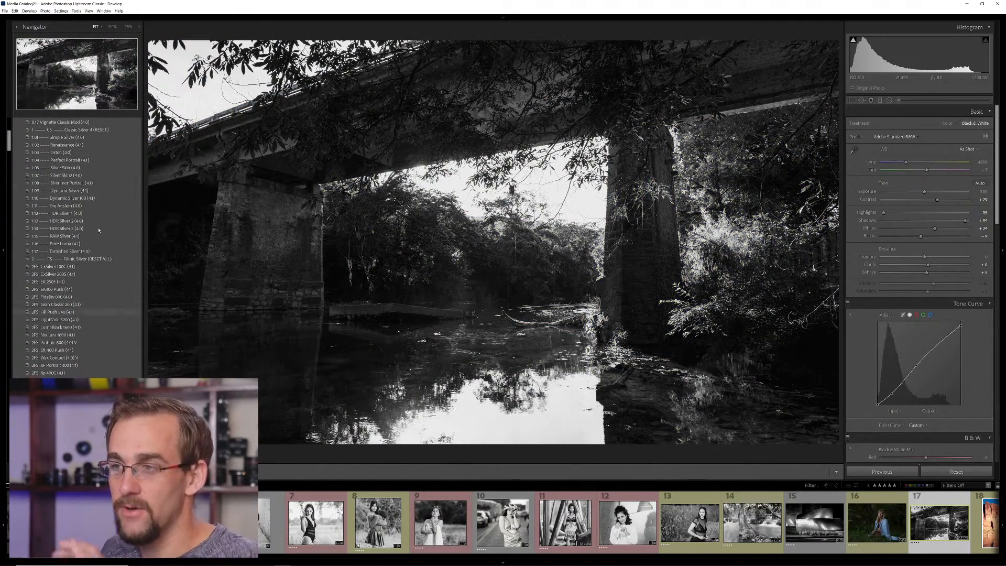
{"action": "scroll", "coordinate": [69, 238], "scroll_direction": "down", "scroll_amount": 4}
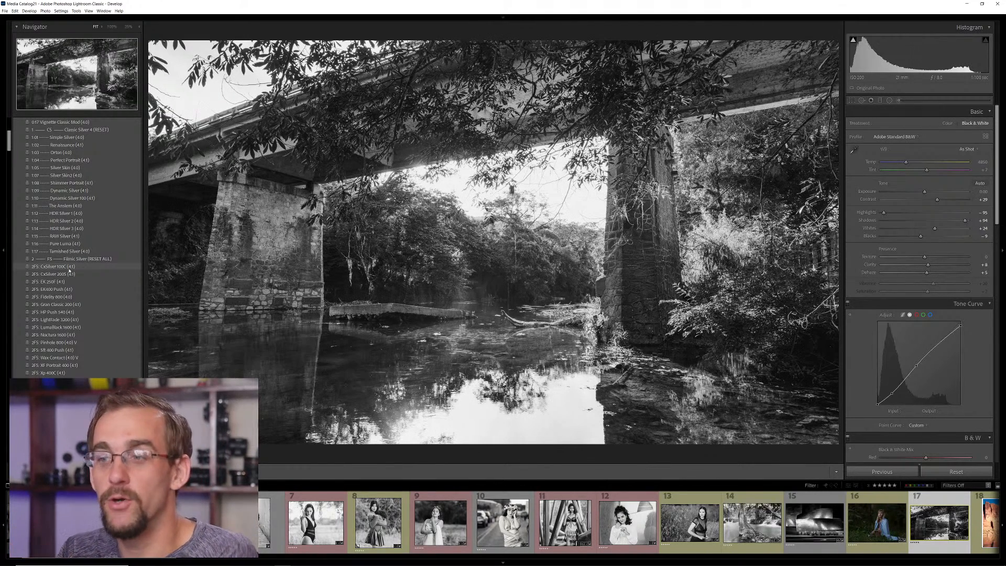
{"action": "scroll", "coordinate": [76, 270], "scroll_direction": "down", "scroll_amount": 5}
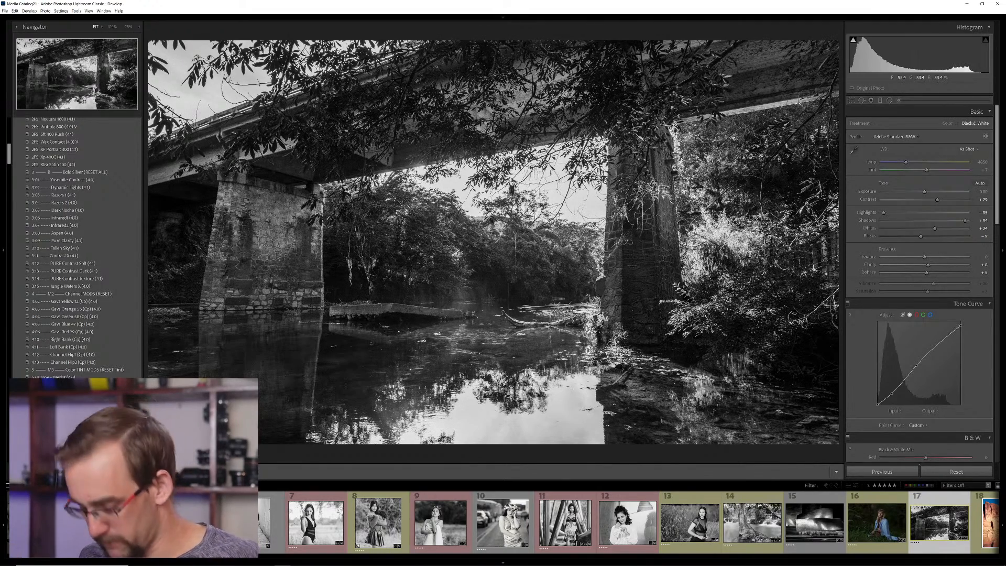
Show the photos as a library grid with smaller thumbnails
{"action": "key", "text": "g"}
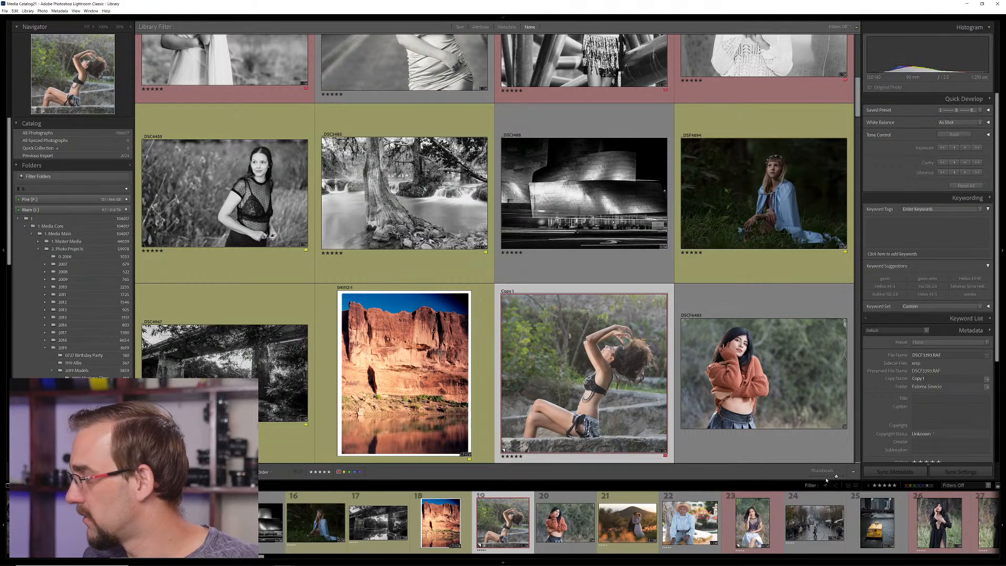
{"action": "left_click_drag", "start_coordinate": [837, 476], "coordinate": [829, 477]}
{"action": "key", "text": "j"}
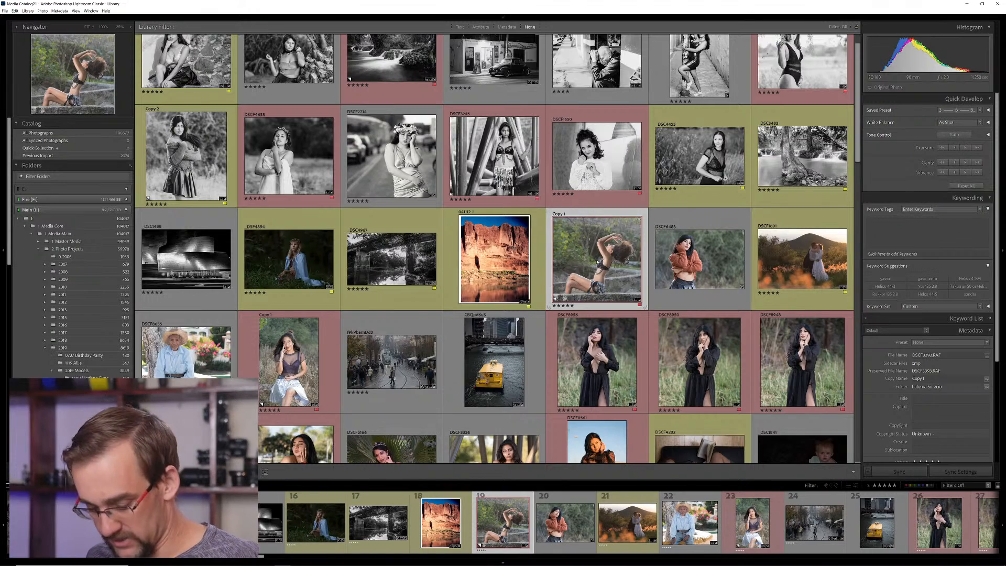
Open the photo of the woman posing on the stone ledge for developing and apply the 0:03 IQSilver DarkroomCrush preset
{"action": "double_click", "coordinate": [597, 261]}
{"action": "key", "text": "d"}
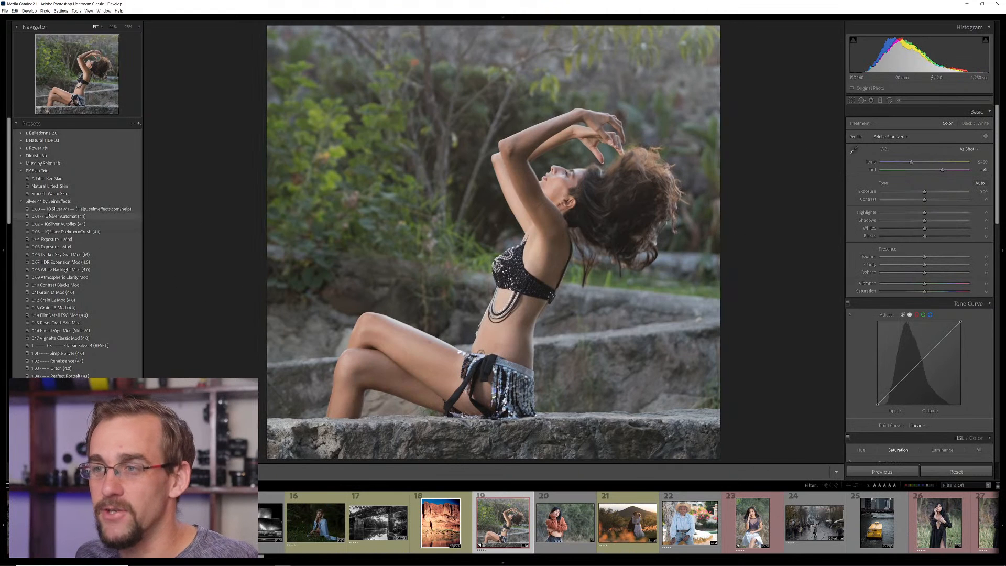
{"action": "left_click", "coordinate": [66, 231]}
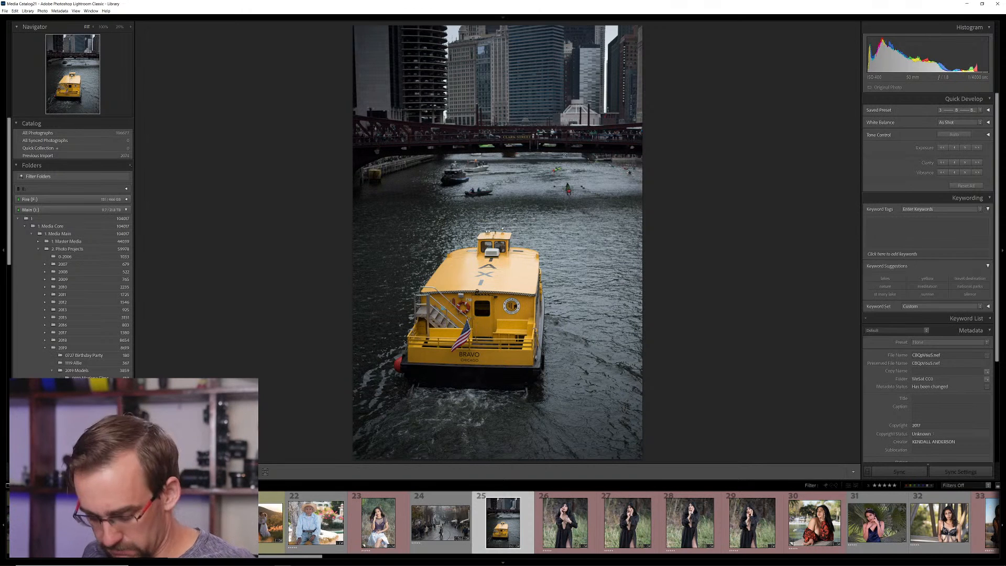
Open the yellow water taxi photo for developing and look through the Silver 4.1 presets
{"action": "key", "text": "d"}
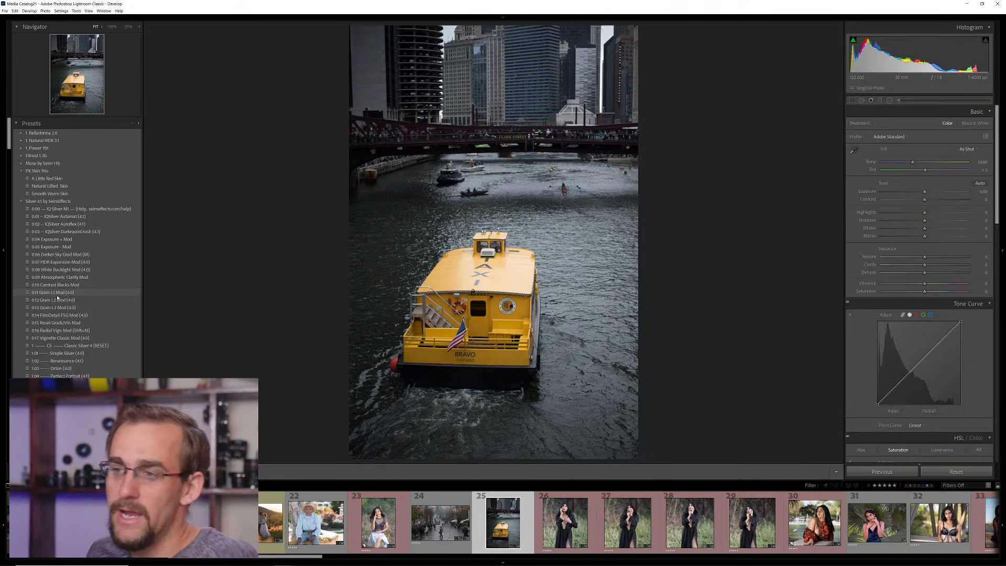
{"action": "scroll", "coordinate": [50, 288], "scroll_direction": "down", "scroll_amount": 5}
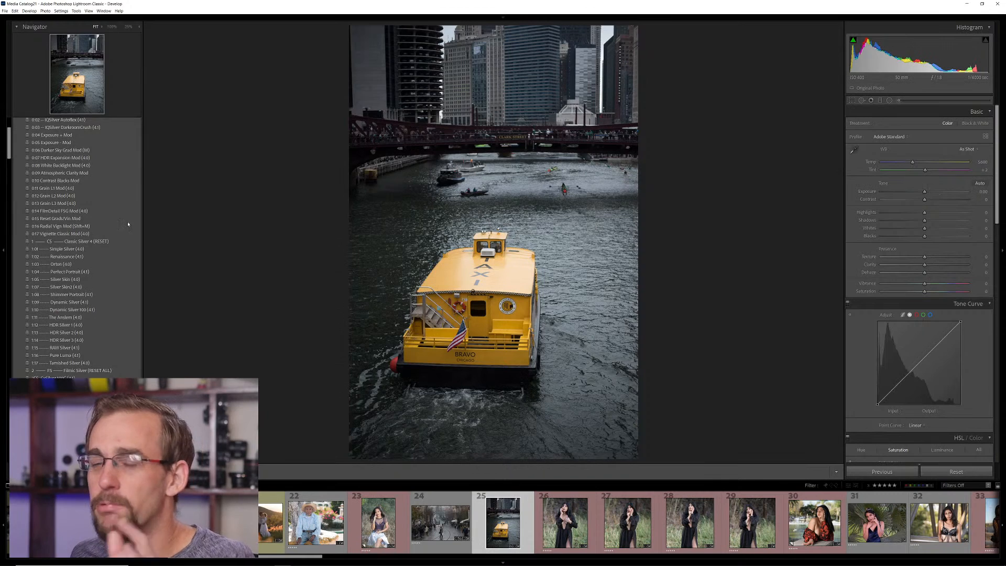
{"action": "scroll", "coordinate": [105, 220], "scroll_direction": "up", "scroll_amount": 3}
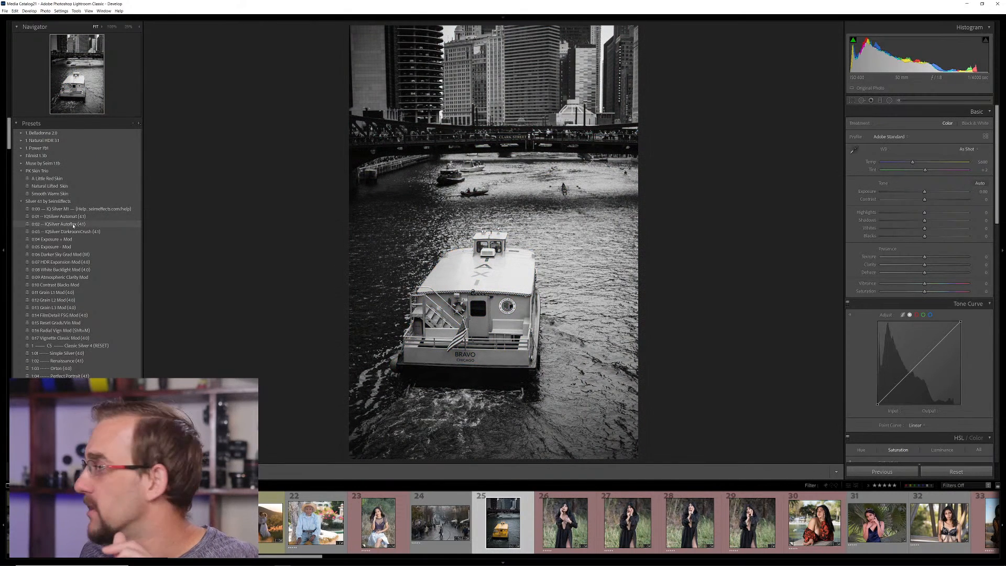
Try the IQSilver Autoflex, Automat and DarkroomCrush presets on the water taxi photo, and restore its original color look
{"action": "left_click", "coordinate": [73, 225]}
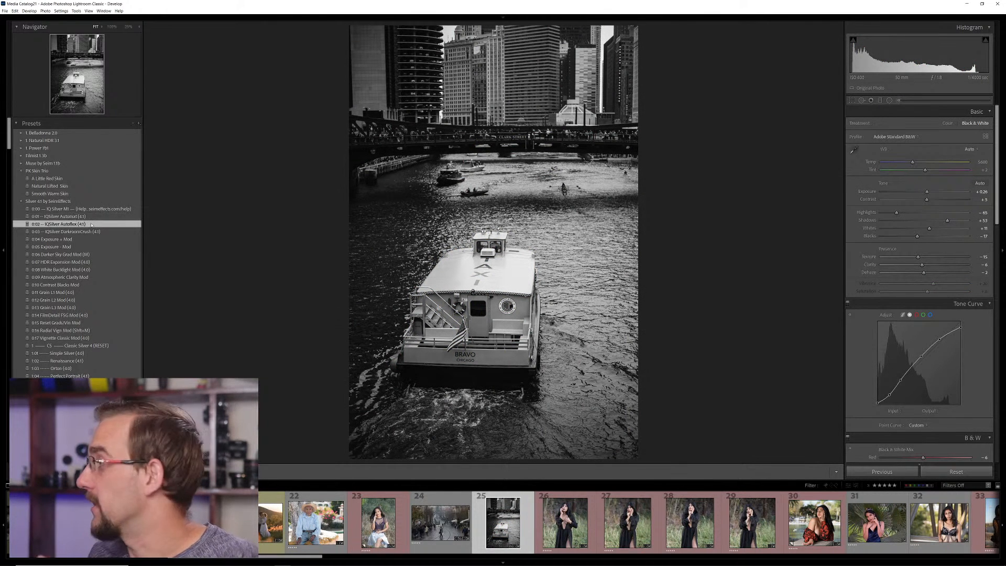
{"action": "left_click", "coordinate": [74, 217]}
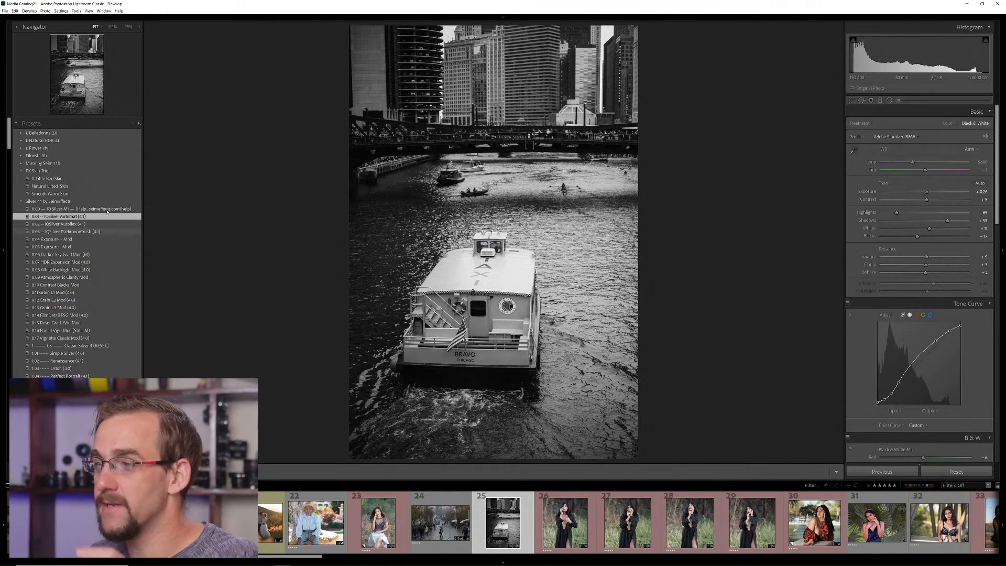
{"action": "left_click", "coordinate": [73, 208]}
{"action": "left_click", "coordinate": [72, 234]}
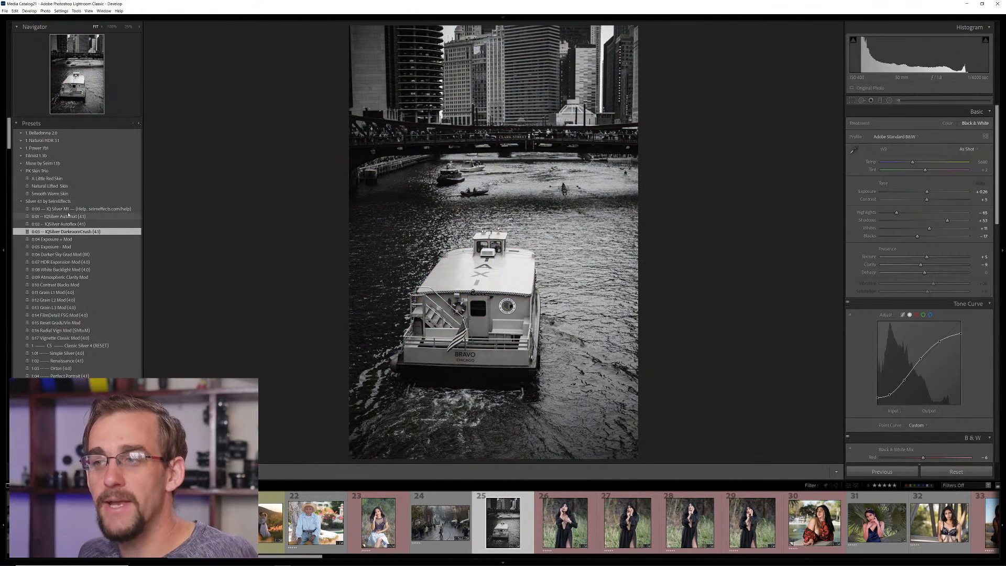
{"action": "left_click", "coordinate": [75, 210]}
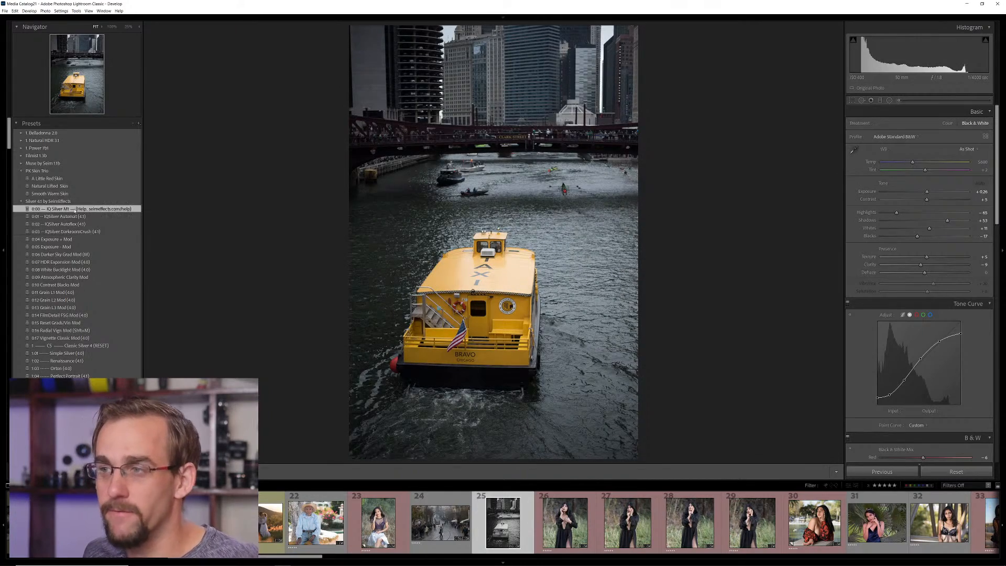
Try the 3:11 Contrast X preset on the water taxi photo and replace it with 3:05 Dark Noche
{"action": "scroll", "coordinate": [75, 210], "scroll_direction": "down", "scroll_amount": 5}
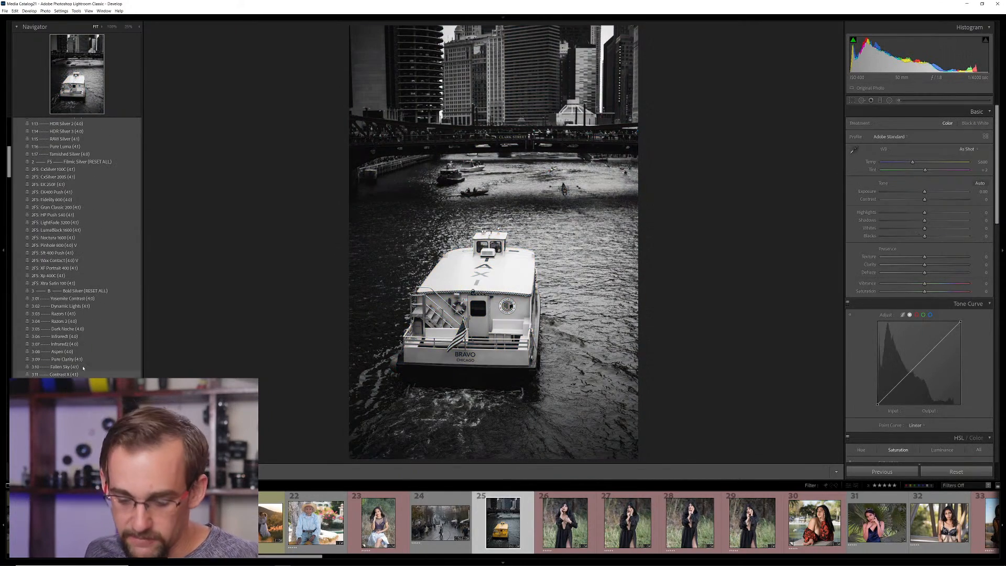
{"action": "left_click", "coordinate": [65, 374]}
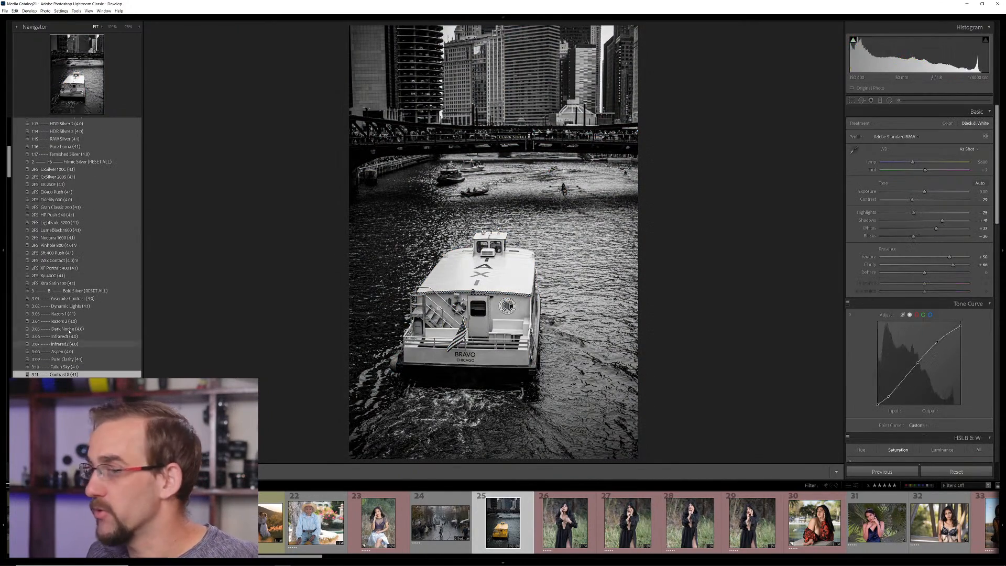
{"action": "left_click", "coordinate": [69, 329]}
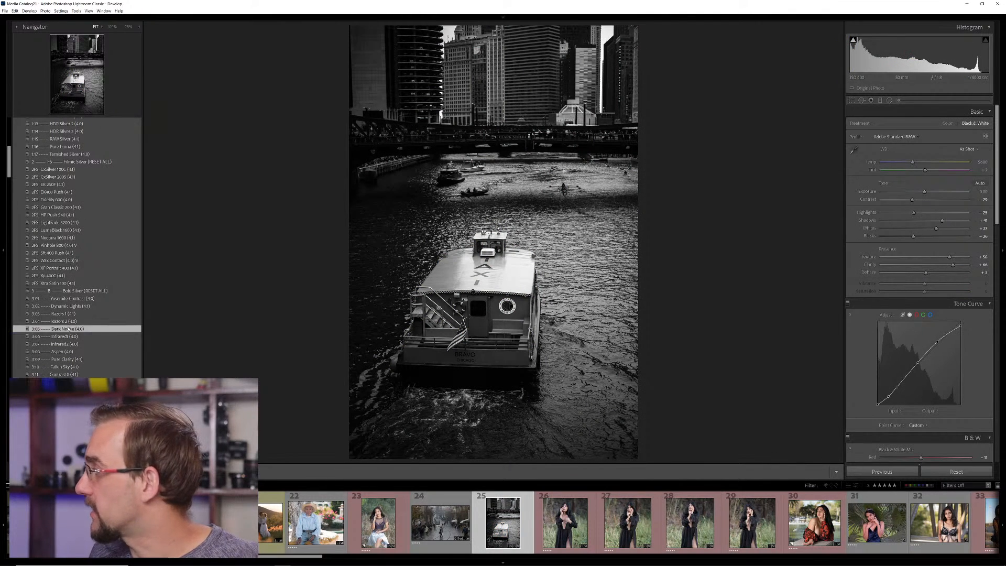
Apply the 2FS SR 400 Push preset to the water taxi photo and look over its develop settings
{"action": "left_click", "coordinate": [54, 253]}
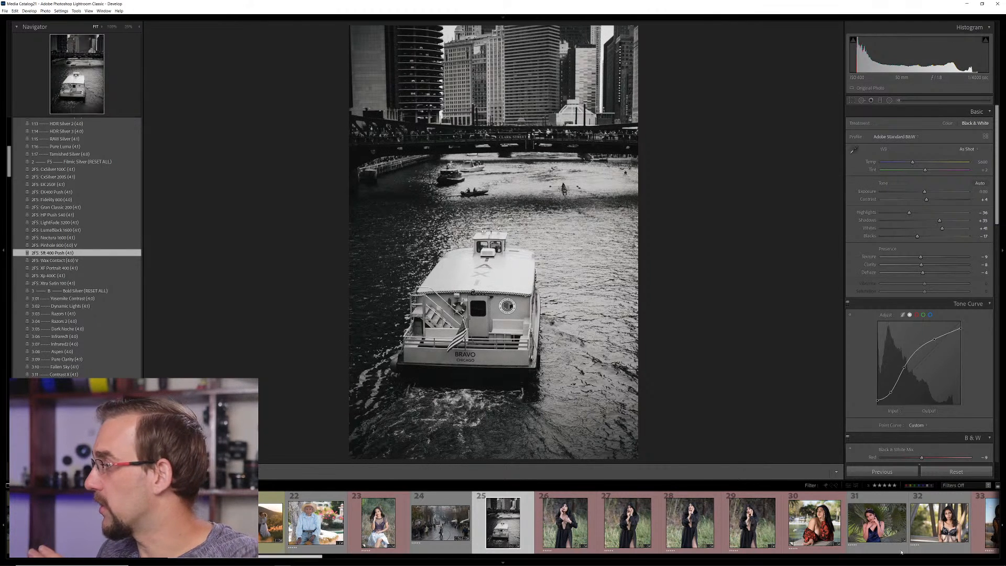
{"action": "scroll", "coordinate": [938, 393], "scroll_direction": "down", "scroll_amount": 5}
{"action": "scroll", "coordinate": [939, 393], "scroll_direction": "down", "scroll_amount": 4}
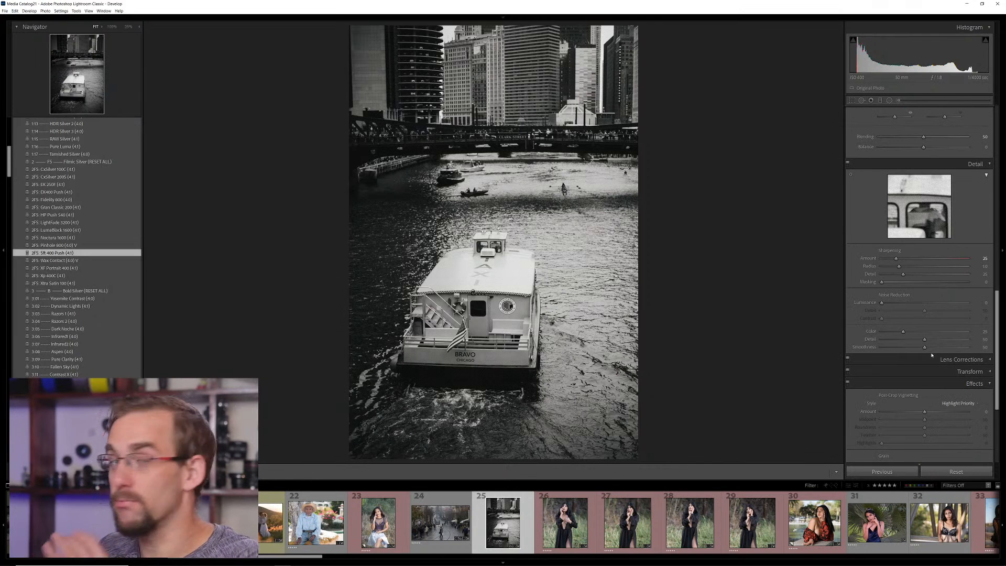
{"action": "scroll", "coordinate": [40, 299], "scroll_direction": "up", "scroll_amount": 8}
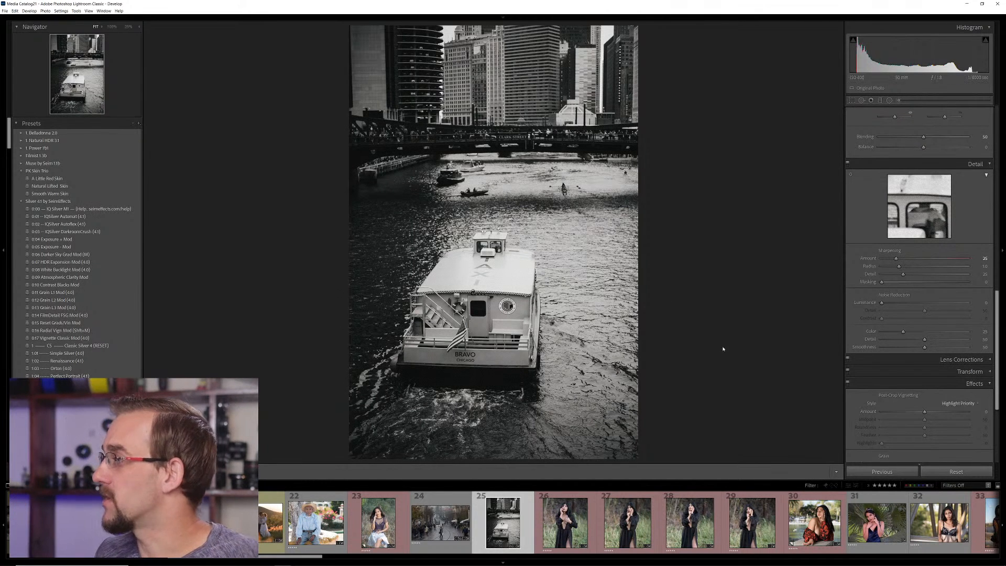
{"action": "scroll", "coordinate": [895, 329], "scroll_direction": "up", "scroll_amount": 15}
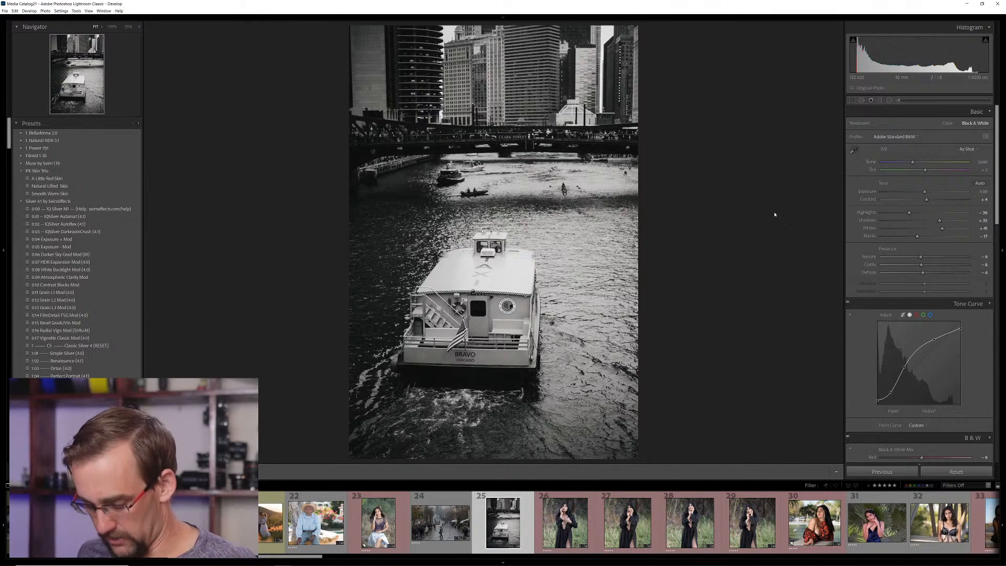
Try the 4:04 Gavs Green 58 channel preset on the water taxi photo and undo it
{"action": "key", "text": "g"}
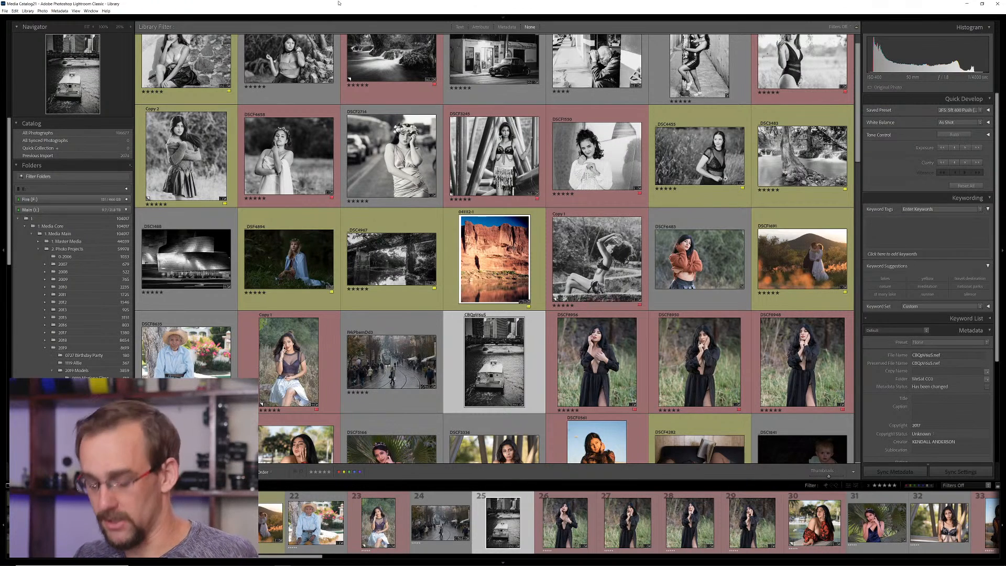
{"action": "key", "text": "d"}
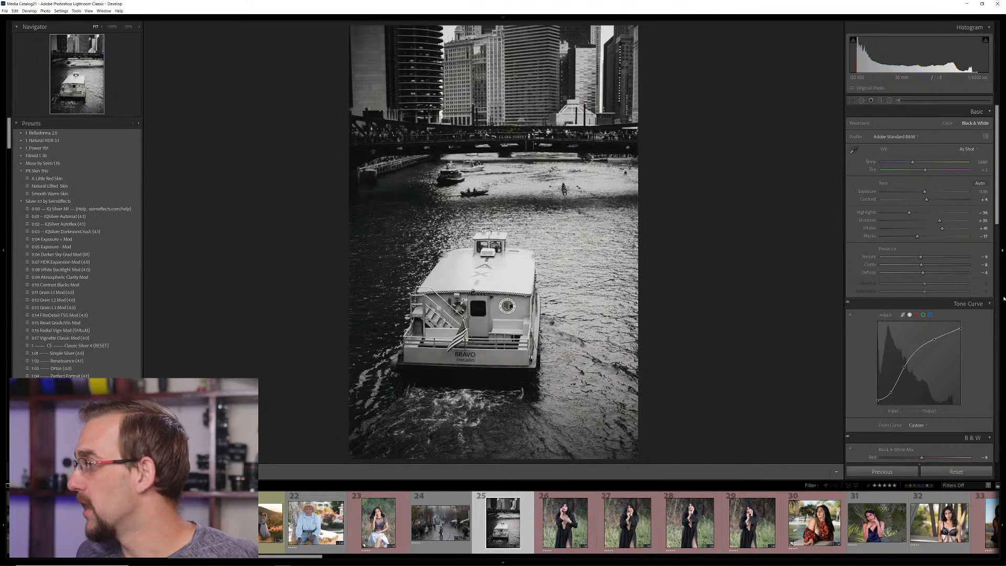
{"action": "scroll", "coordinate": [915, 237], "scroll_direction": "down", "scroll_amount": 5}
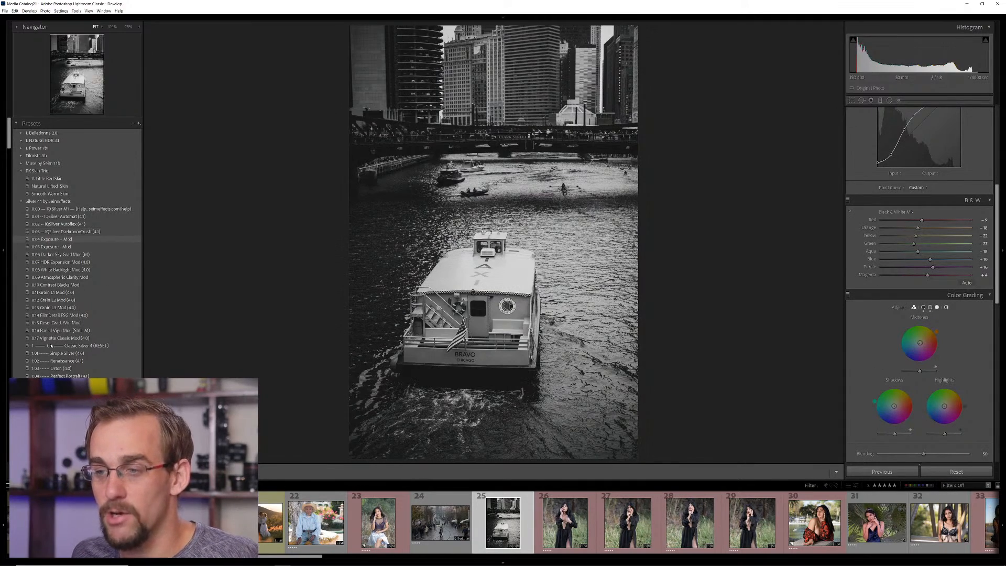
{"action": "scroll", "coordinate": [79, 314], "scroll_direction": "down", "scroll_amount": 10}
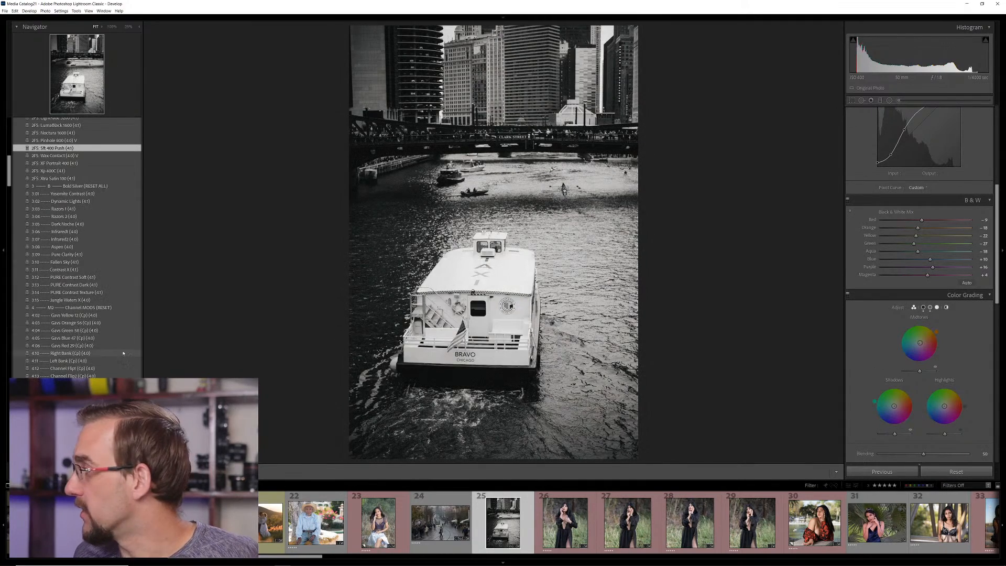
{"action": "scroll", "coordinate": [885, 297], "scroll_direction": "up", "scroll_amount": 3}
{"action": "left_click", "coordinate": [58, 330]}
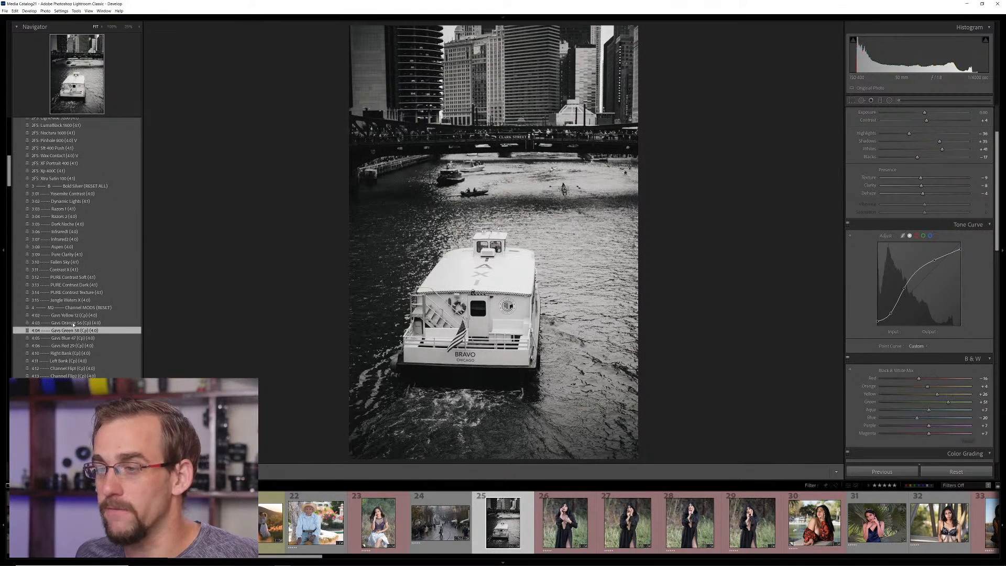
{"action": "key", "text": "ctrl+z"}
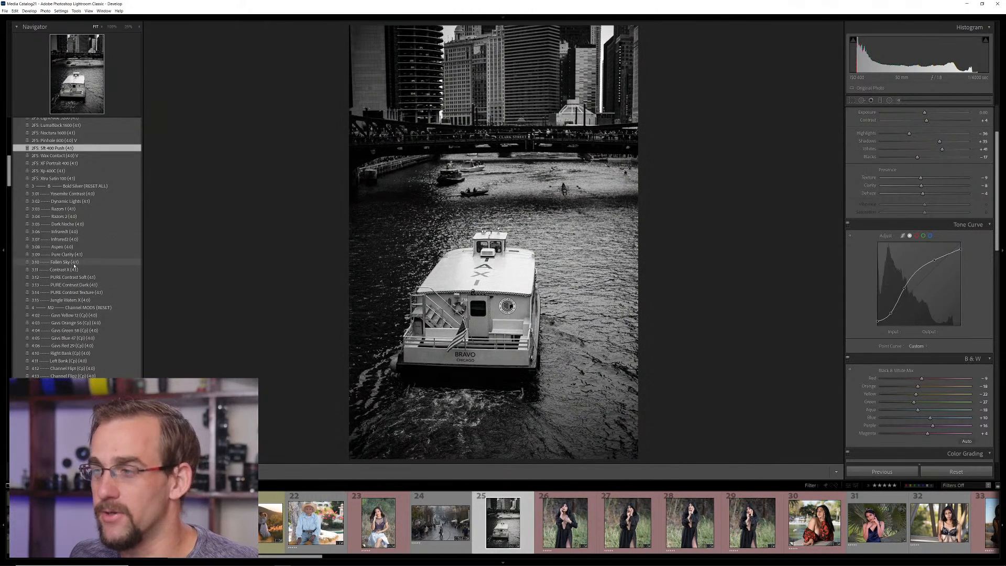
Open the second photo of the woman in the black dress, with both hands at her face, and apply the 2FS Wax Contact preset
{"action": "scroll", "coordinate": [74, 266], "scroll_direction": "up", "scroll_amount": 10}
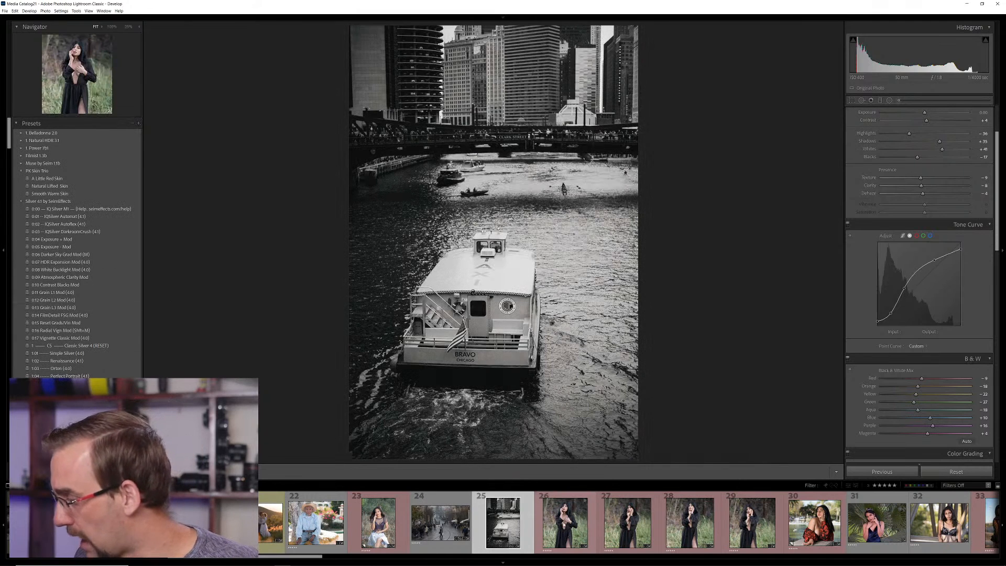
{"action": "left_click", "coordinate": [565, 523]}
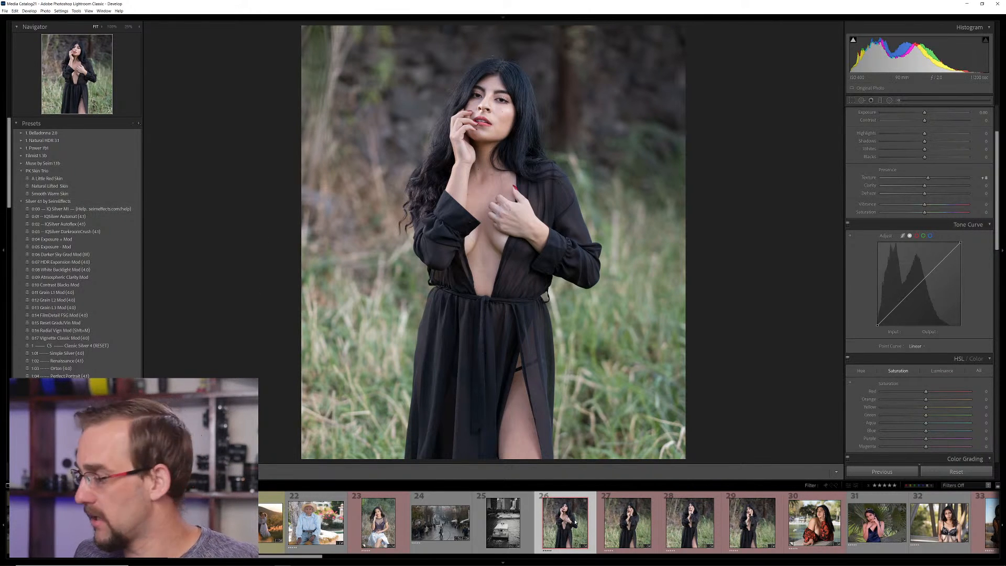
{"action": "left_click", "coordinate": [621, 520]}
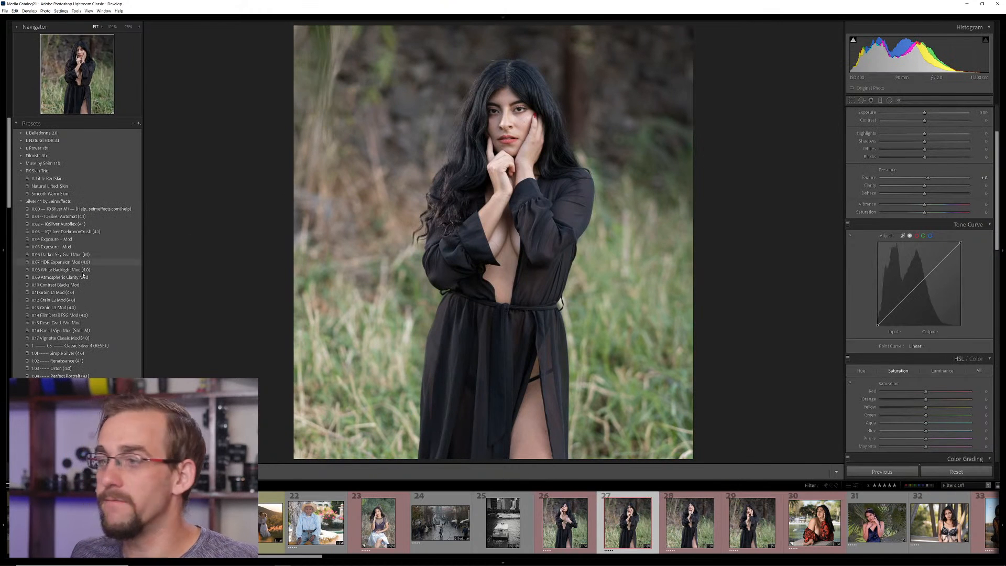
{"action": "left_click", "coordinate": [69, 233]}
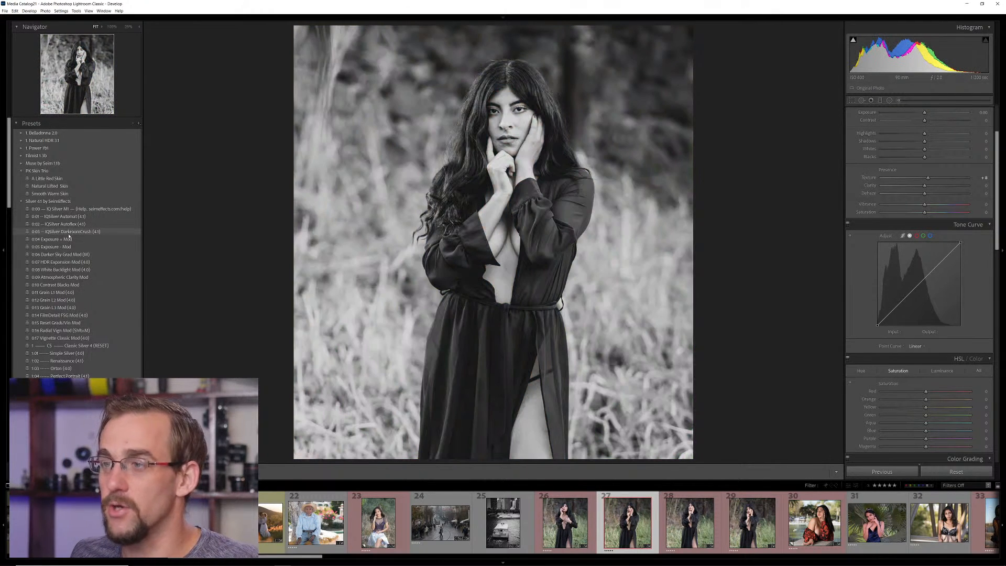
{"action": "scroll", "coordinate": [62, 262], "scroll_direction": "down", "scroll_amount": 5}
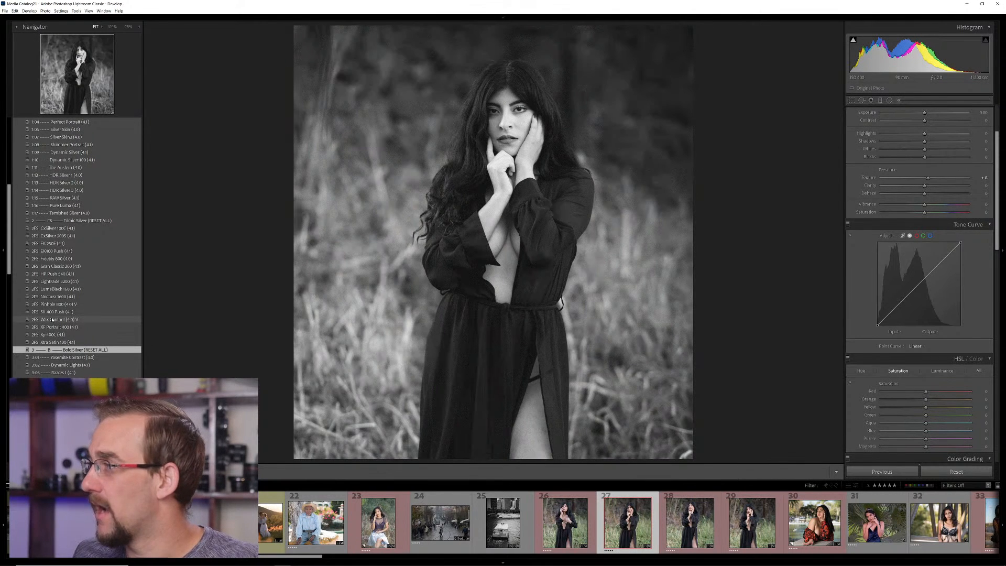
{"action": "left_click", "coordinate": [52, 320]}
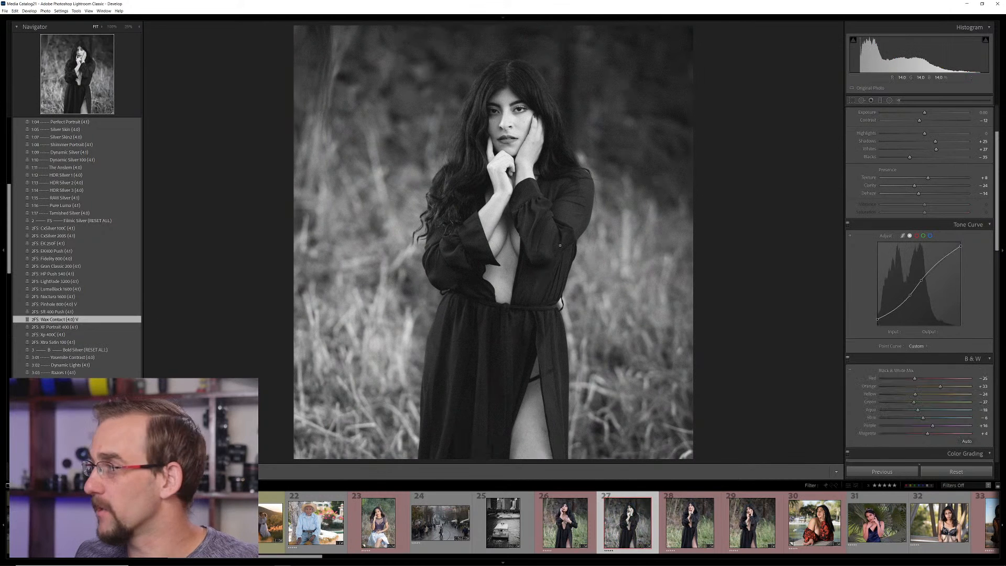
Set the black dress portrait's exposure to +0.40 and its blacks to -61
{"action": "scroll", "coordinate": [926, 180], "scroll_direction": "up", "scroll_amount": 3}
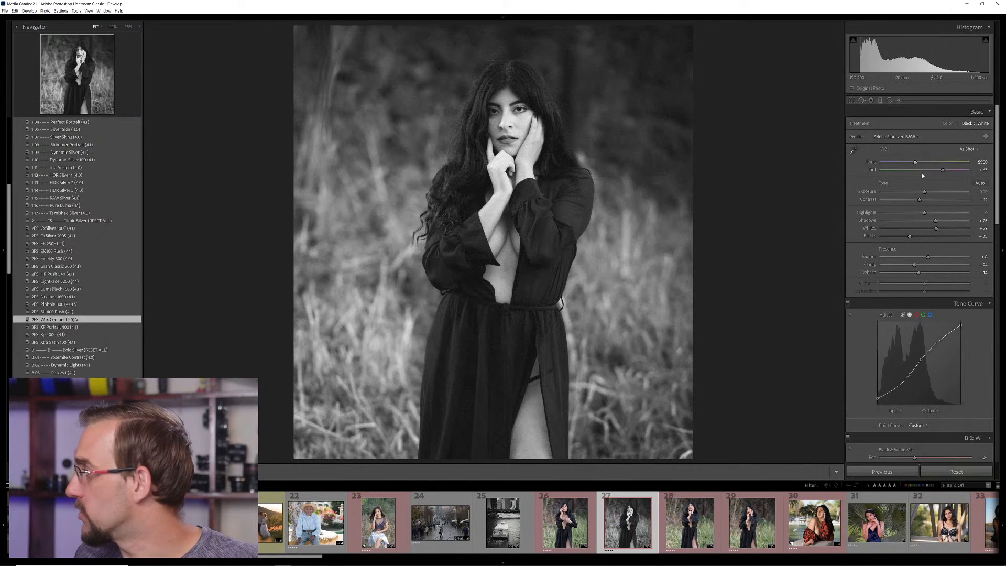
{"action": "left_click_drag", "start_coordinate": [924, 192], "coordinate": [927, 191]}
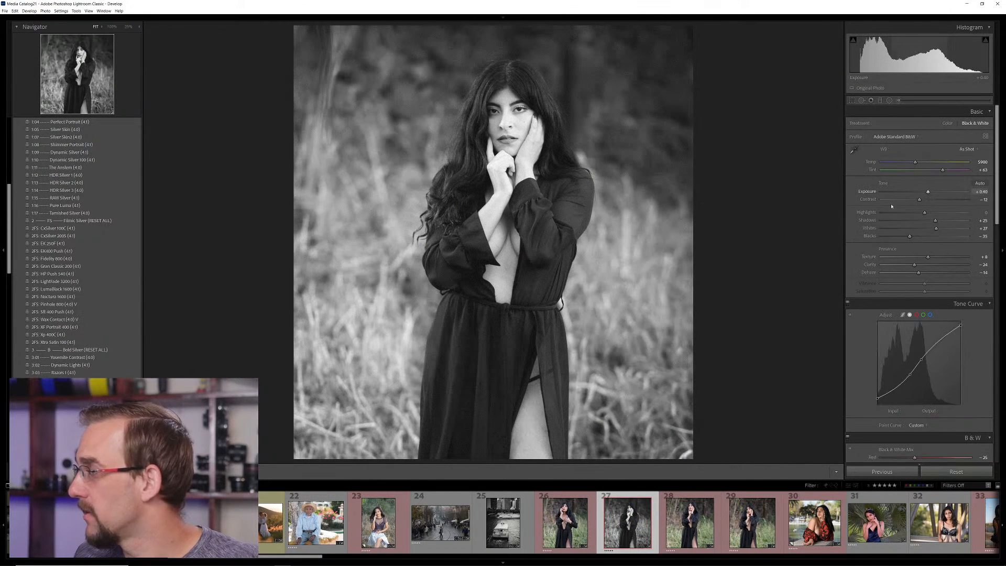
{"action": "left_click_drag", "start_coordinate": [909, 236], "coordinate": [897, 237]}
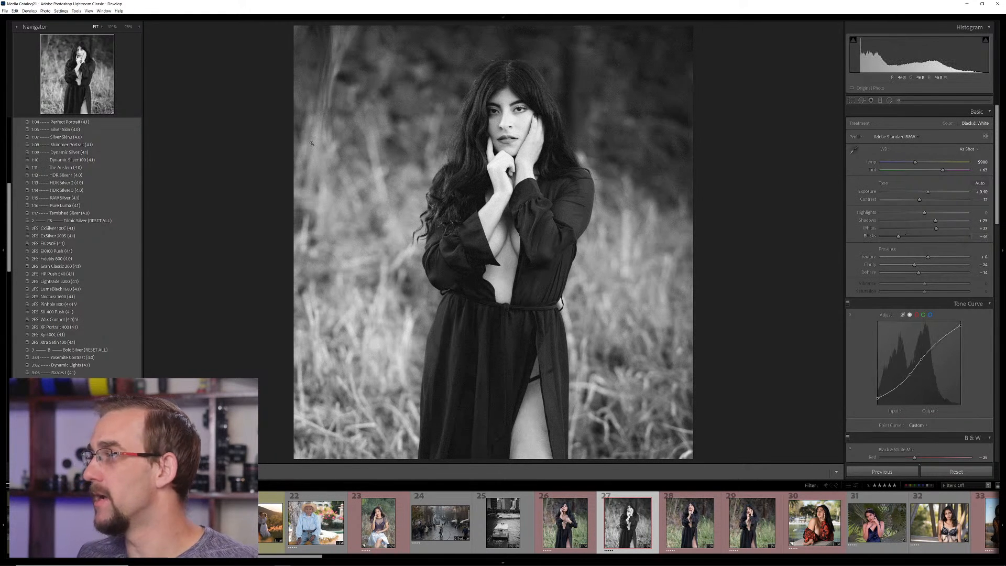
Darken the portrait's left side with a graduated filter at about -0.85 exposure, and raise the photo's overall exposure to +0.61
{"action": "scroll", "coordinate": [78, 229], "scroll_direction": "up", "scroll_amount": 10}
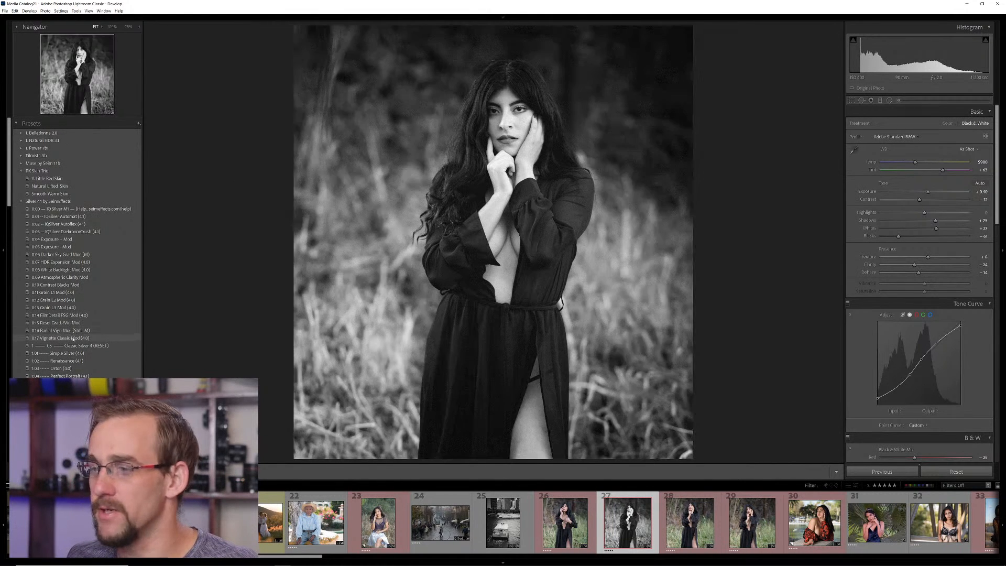
{"action": "key", "text": "m"}
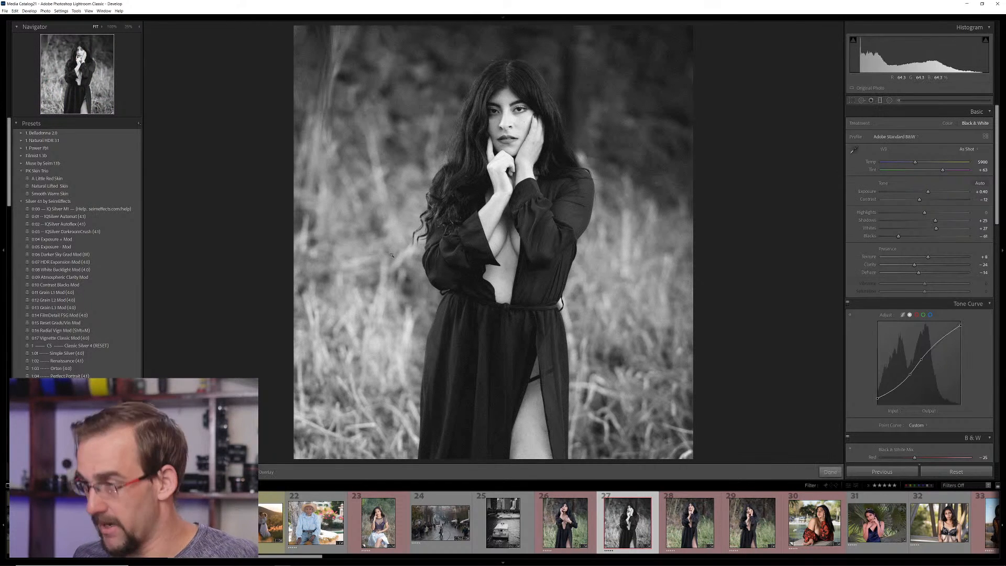
{"action": "left_click_drag", "start_coordinate": [389, 239], "coordinate": [443, 240]}
{"action": "left_click_drag", "start_coordinate": [923, 155], "coordinate": [913, 156]}
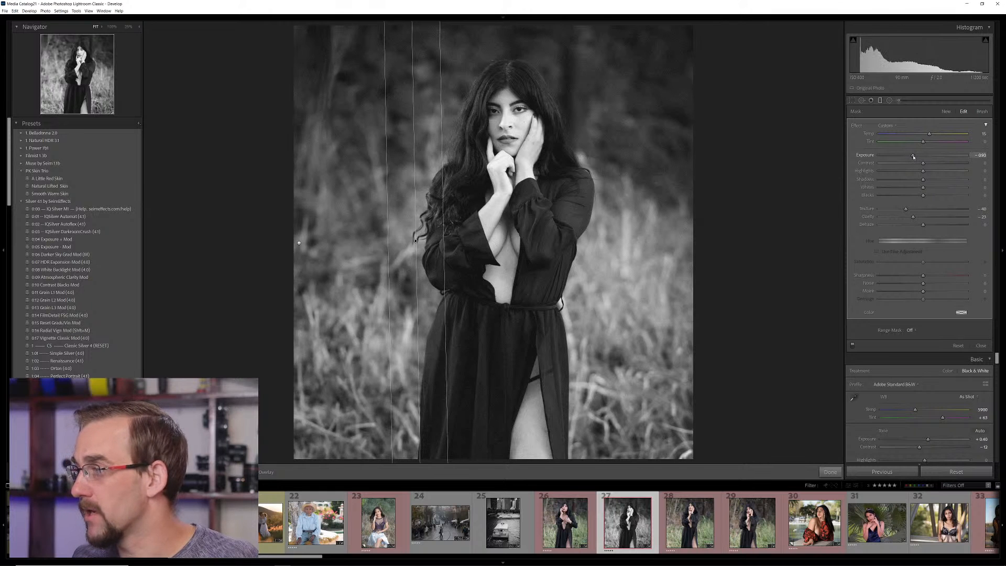
{"action": "key", "text": "m"}
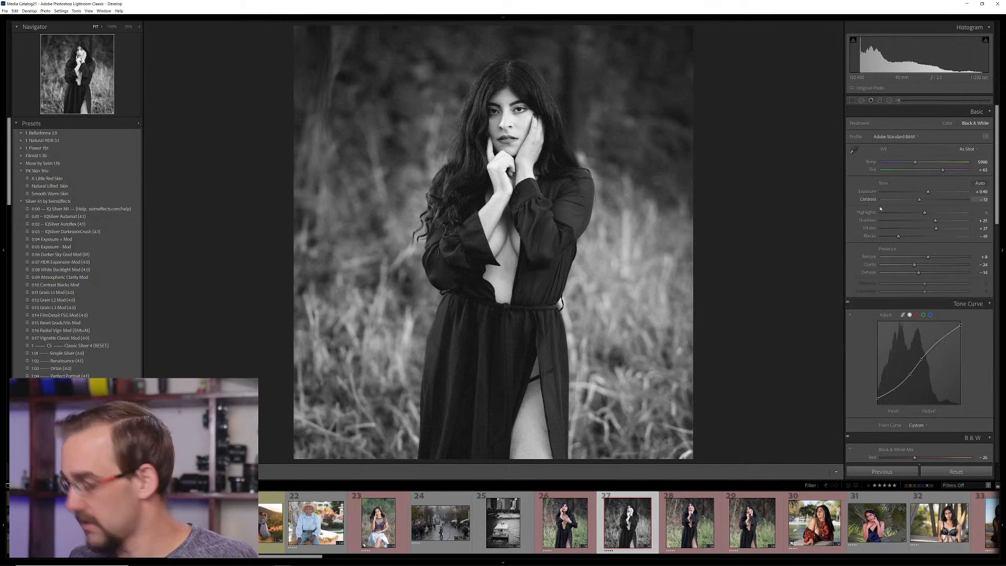
{"action": "left_click_drag", "start_coordinate": [928, 192], "coordinate": [932, 193]}
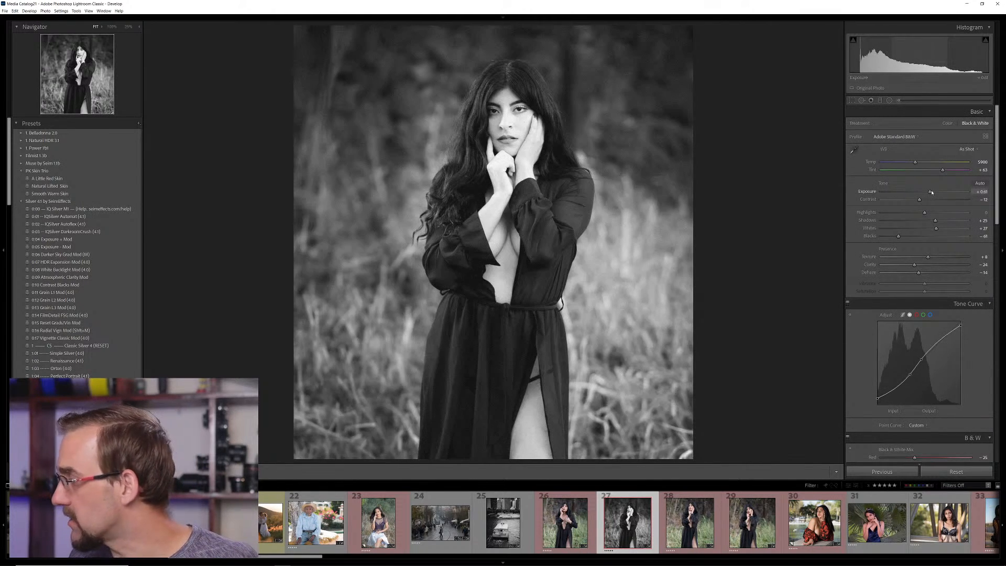
Copy the portrait's develop settings, adding Exposure and Graduated Filters to the copied adjustments
{"action": "key", "text": "ctrl+shift+c"}
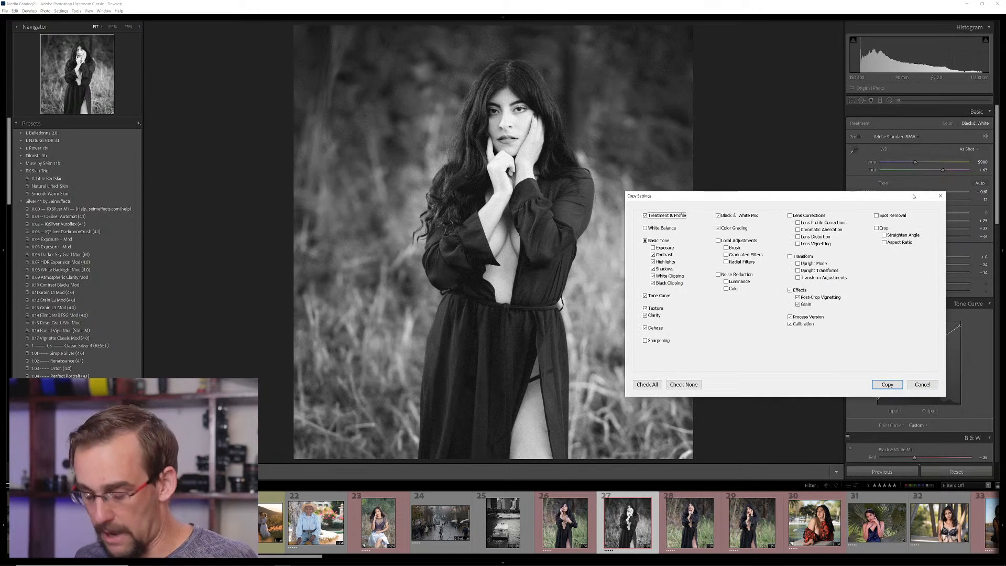
{"action": "left_click", "coordinate": [664, 249]}
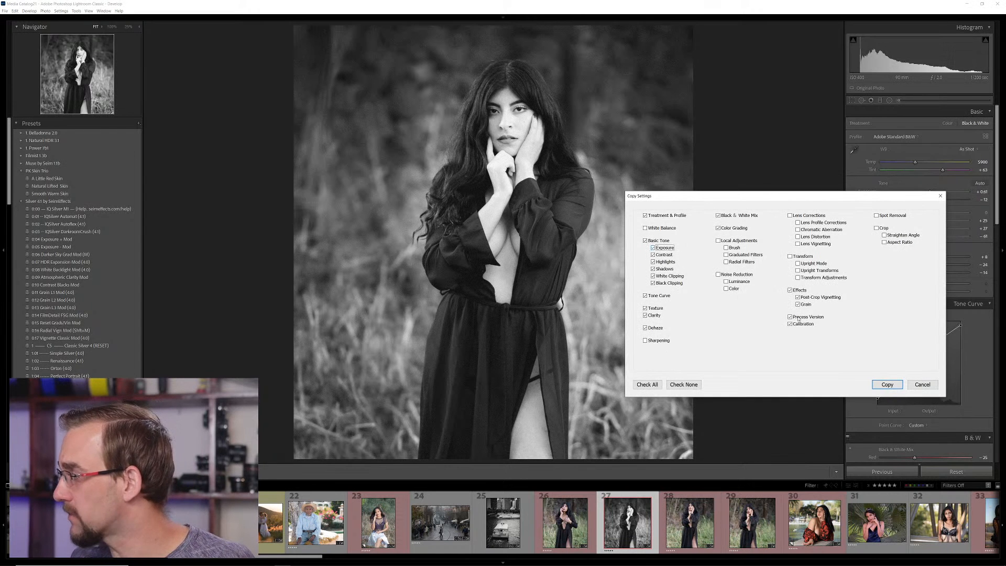
{"action": "left_click", "coordinate": [743, 256]}
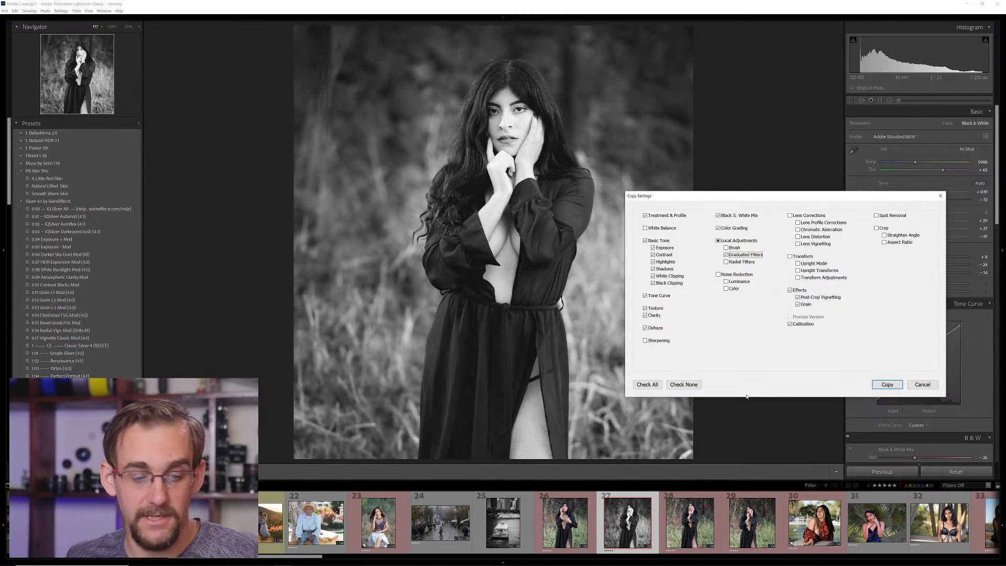
{"action": "left_click", "coordinate": [887, 384]}
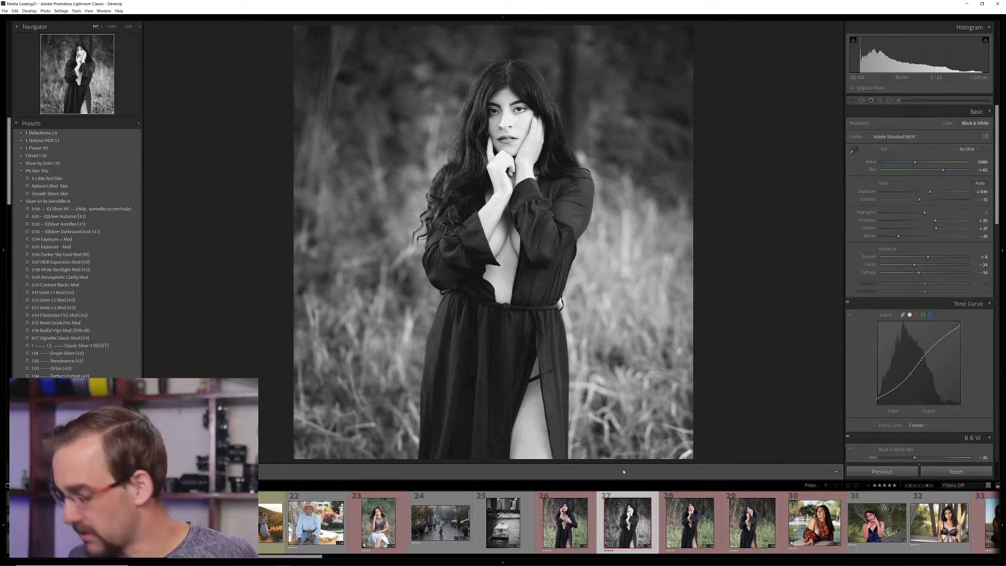
Select all four photos of the woman in the black dress in the library grid and paste the copied settings onto them
{"action": "key", "text": "g"}
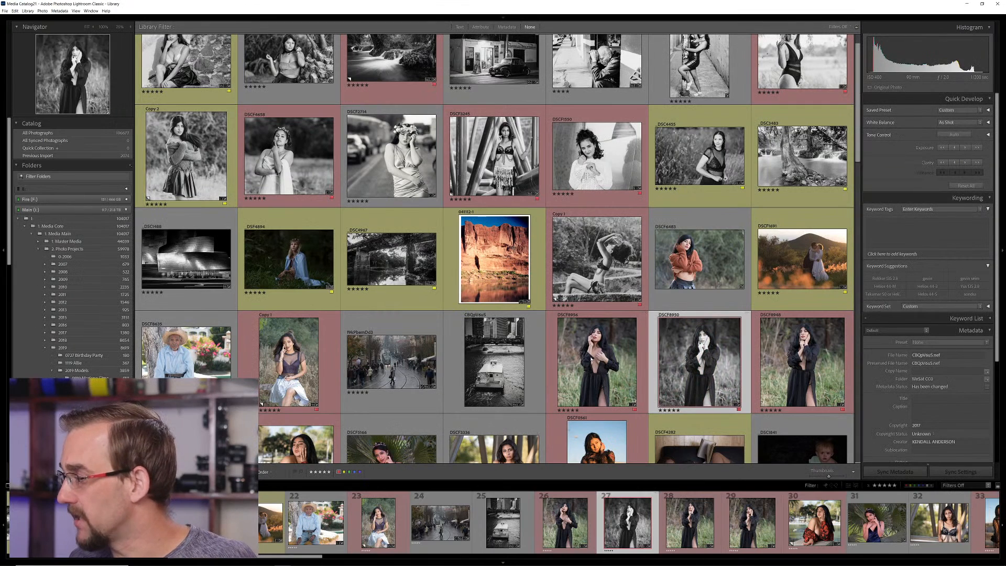
{"action": "left_click", "coordinate": [597, 362]}
{"action": "left_click", "coordinate": [186, 440], "text": "shift"}
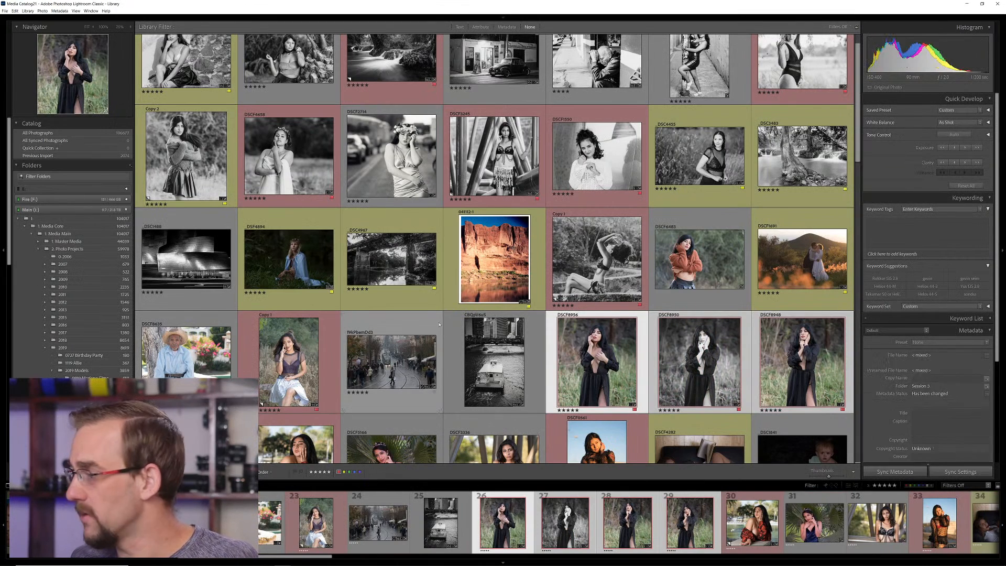
{"action": "scroll", "coordinate": [392, 362], "scroll_direction": "down", "scroll_amount": 2}
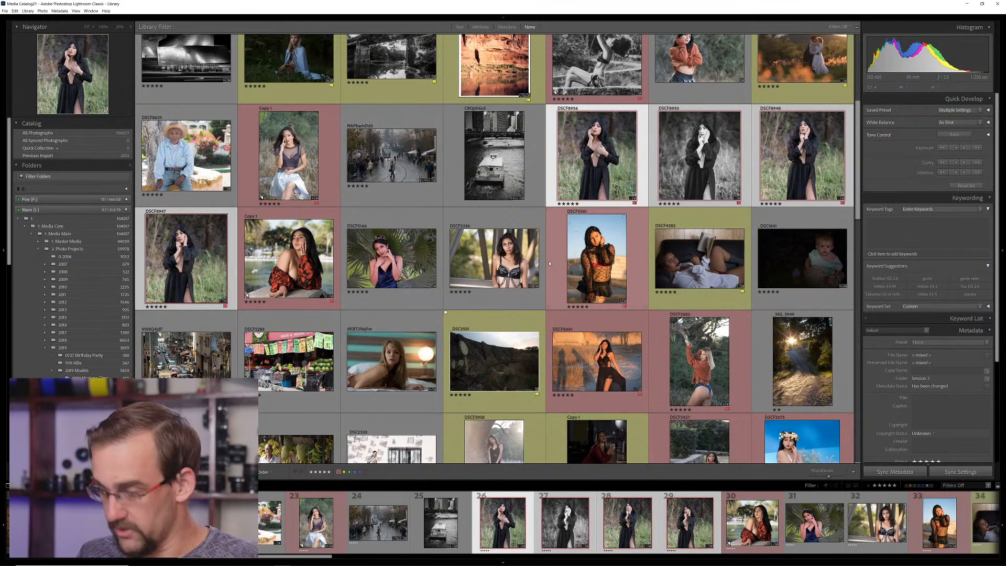
{"action": "key", "text": "v"}
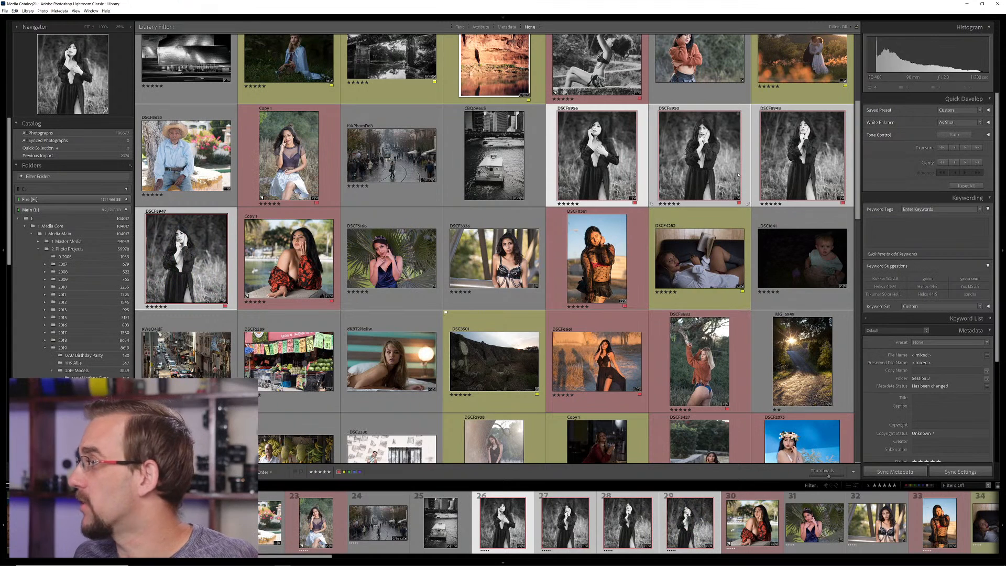
Compare the four black dress portraits together in Survey view with the surrounding interface dimmed
{"action": "left_click", "coordinate": [513, 149]}
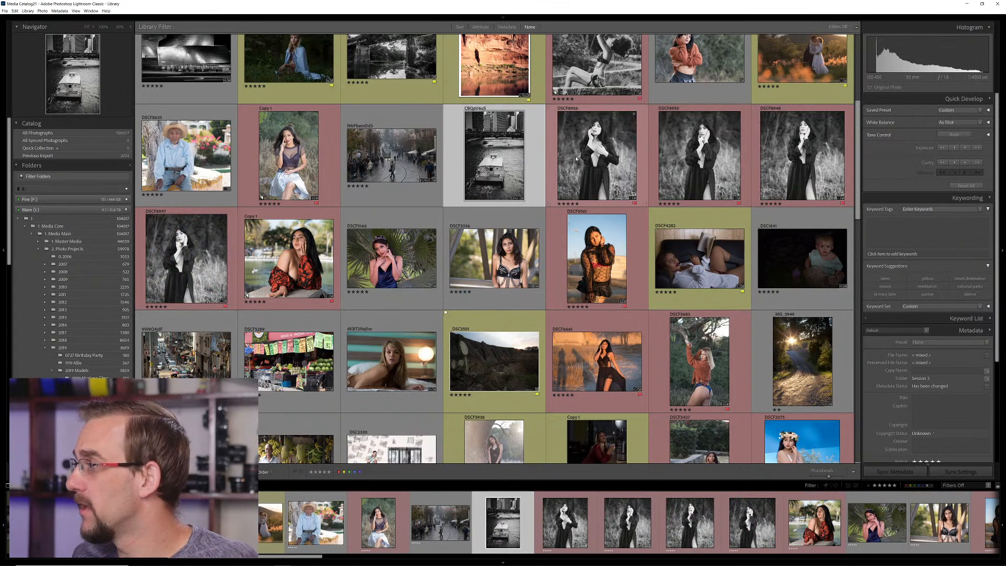
{"action": "left_click", "coordinate": [579, 152]}
{"action": "left_click", "coordinate": [193, 265], "text": "shift"}
{"action": "key", "text": "n"}
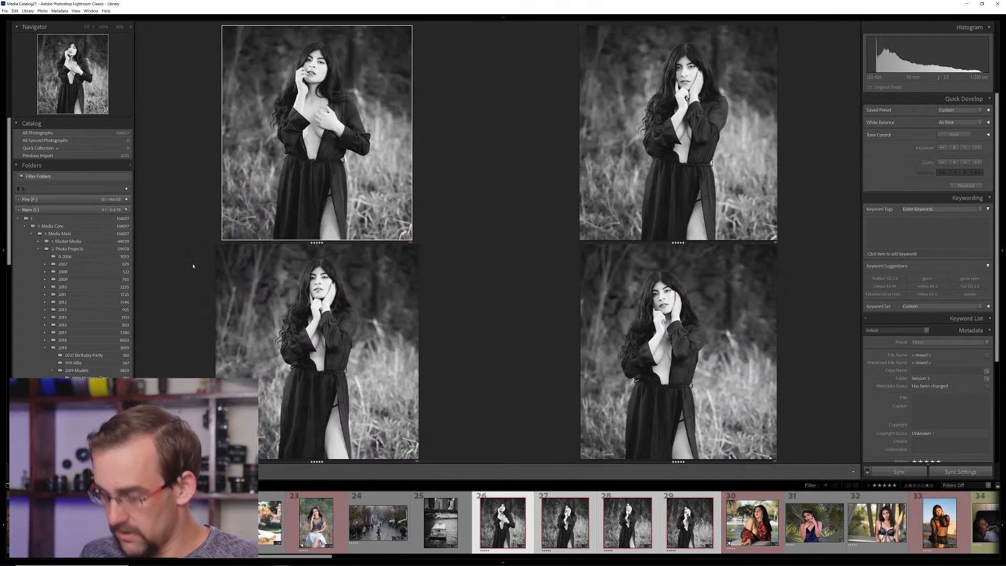
{"action": "key", "text": "l"}
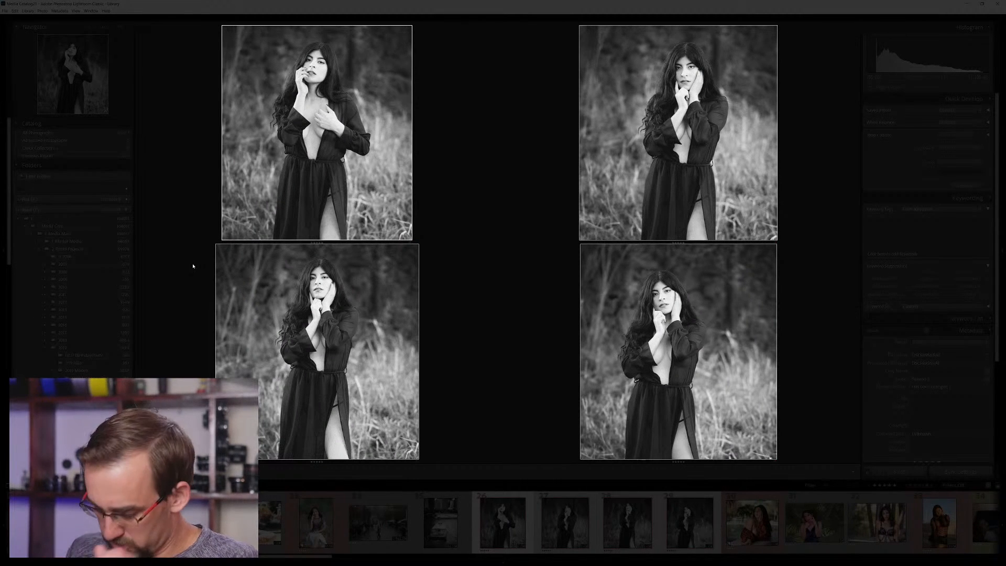
Restore the interface's normal brightness and return from the four-portrait Survey comparison to the library grid
{"action": "key", "text": "l"}
{"action": "key", "text": "l"}
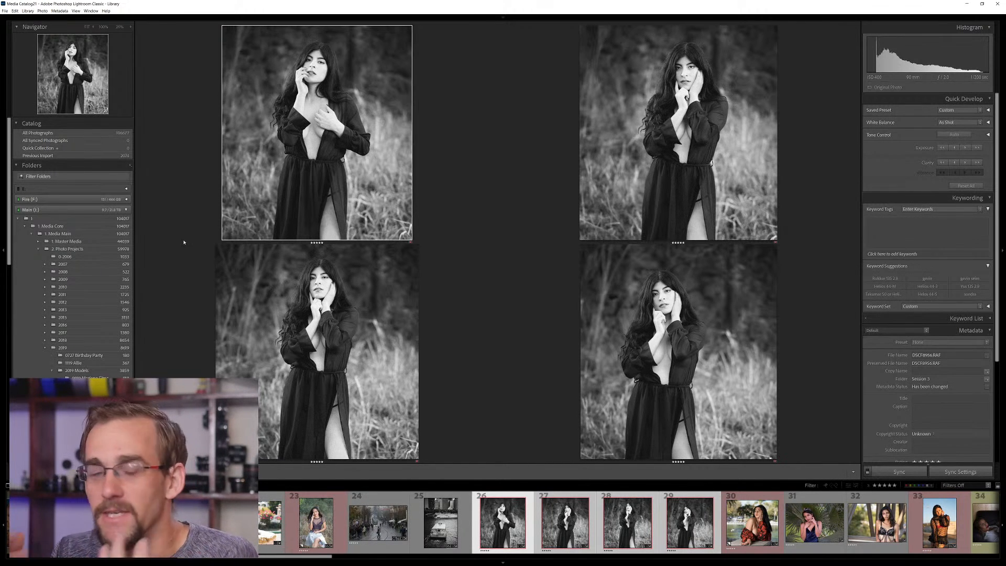
{"action": "key", "text": "g"}
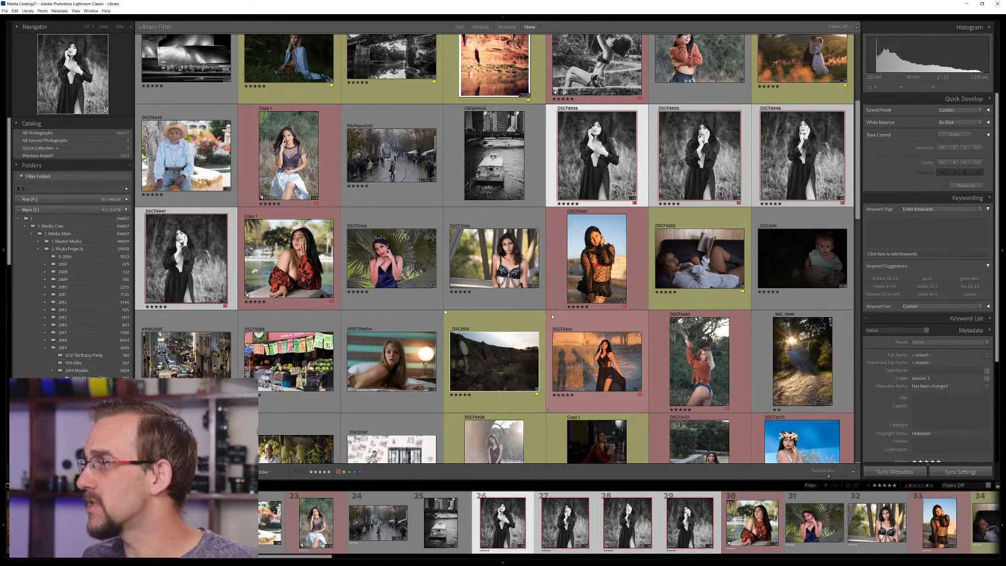
Browse the photos in the library grid and open the black-and-white forest waterfall image in Loupe view
{"action": "scroll", "coordinate": [542, 265], "scroll_direction": "up", "scroll_amount": 3}
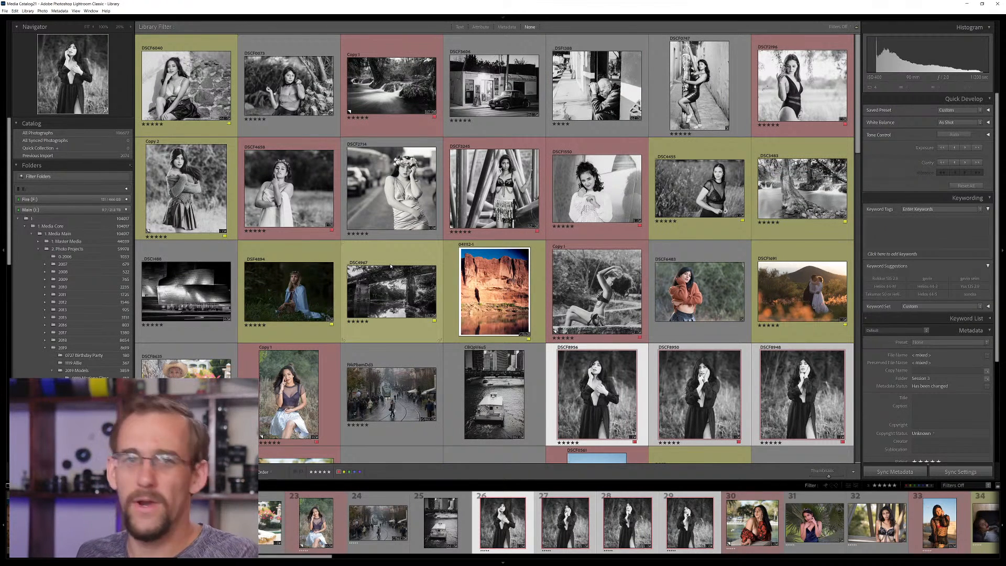
{"action": "scroll", "coordinate": [388, 267], "scroll_direction": "down", "scroll_amount": 3}
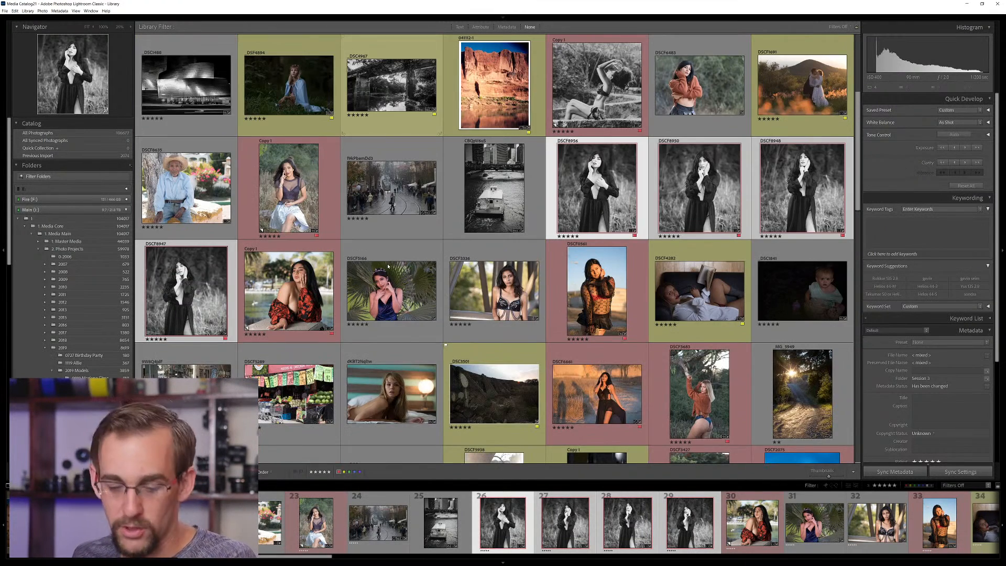
{"action": "scroll", "coordinate": [388, 266], "scroll_direction": "down", "scroll_amount": 1}
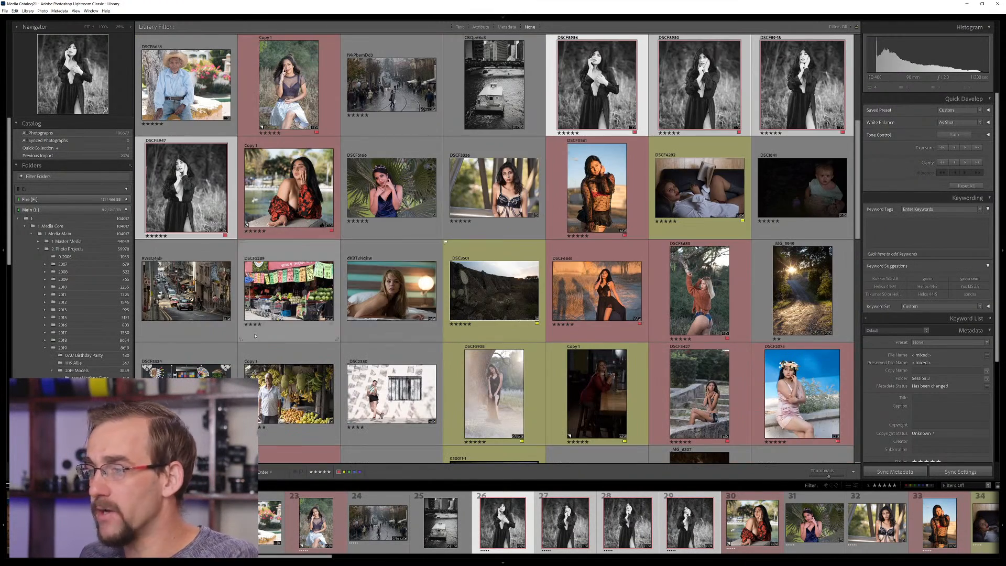
{"action": "scroll", "coordinate": [388, 293], "scroll_direction": "up", "scroll_amount": 1}
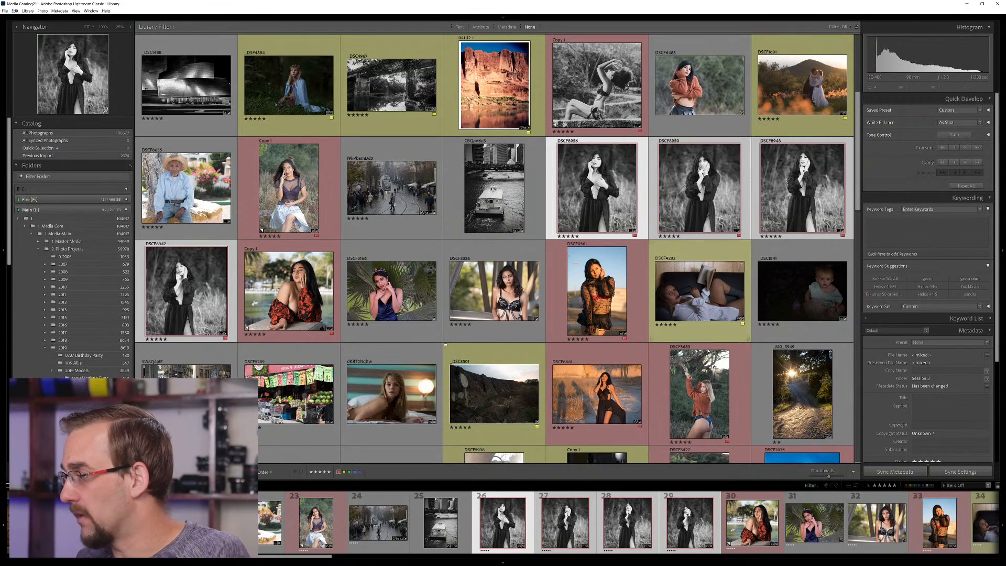
{"action": "scroll", "coordinate": [734, 404], "scroll_direction": "up", "scroll_amount": 2}
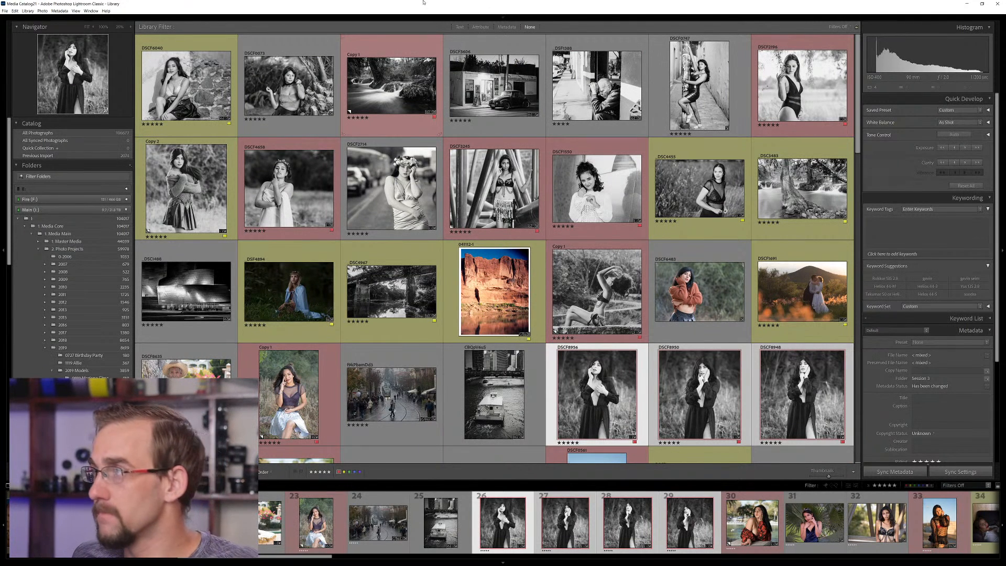
{"action": "double_click", "coordinate": [419, 76]}
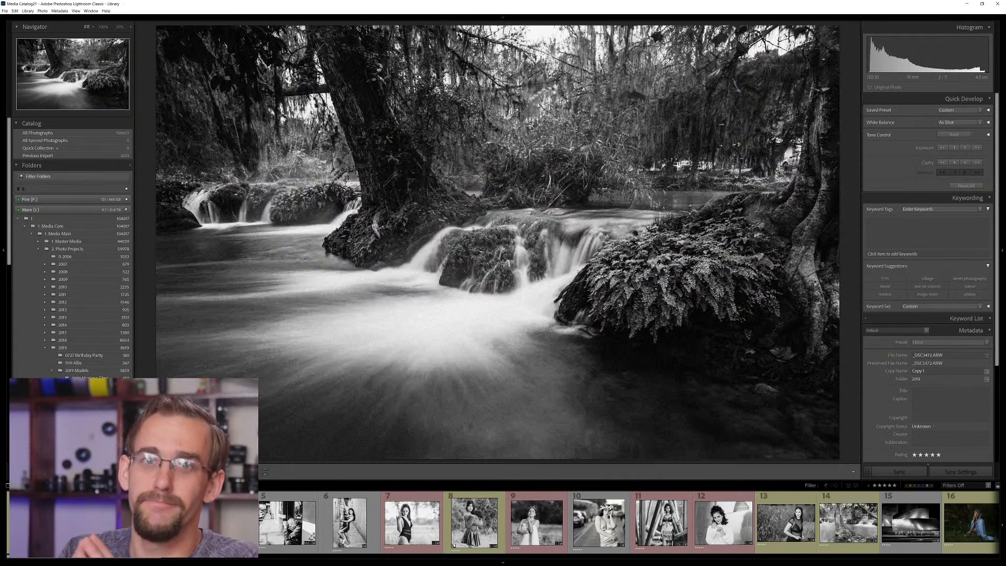